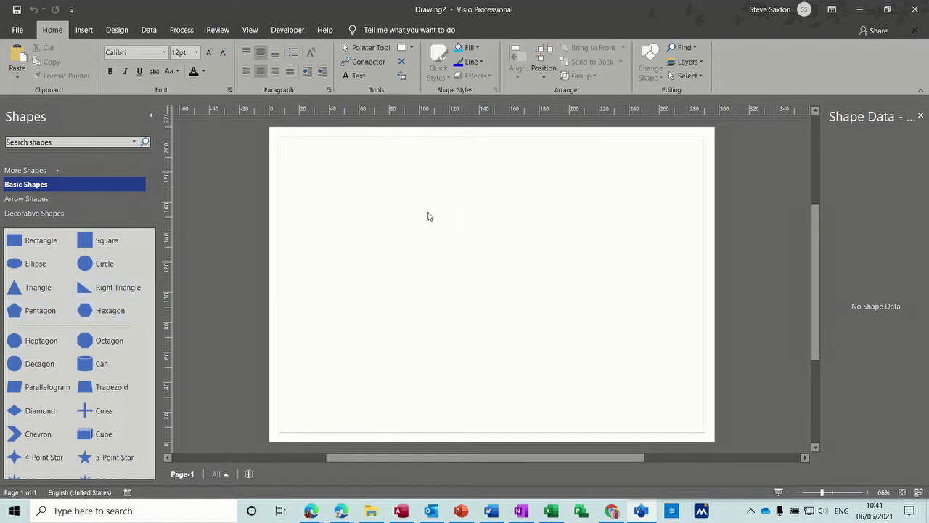
# Step: Place a rectangle near the page's upper left, a square below it and a circle near the upper right
pyautogui.moveTo(65, 240); pyautogui.dragTo(357, 173)
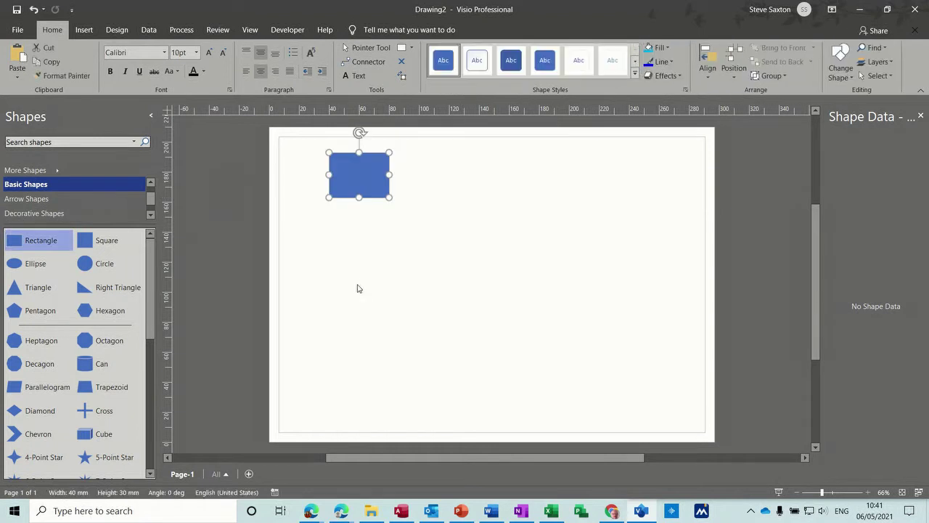
pyautogui.moveTo(90, 238); pyautogui.dragTo(357, 269)
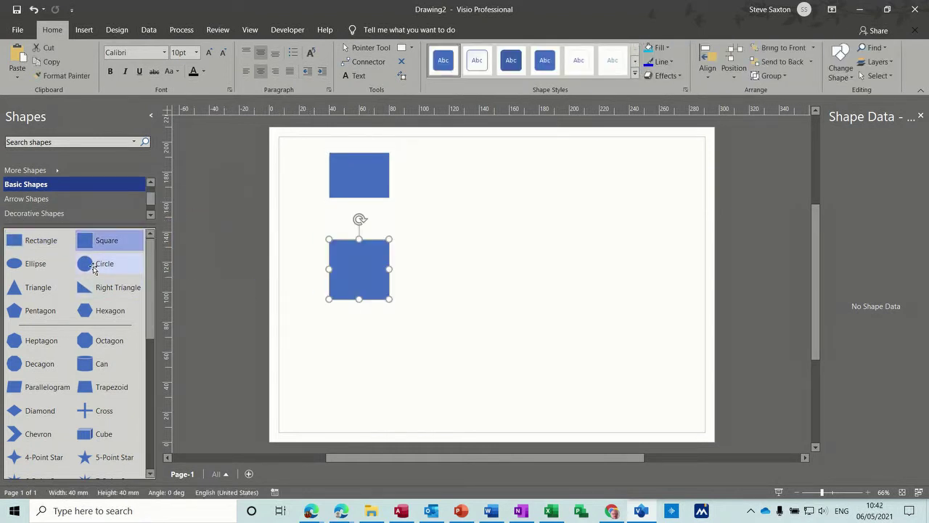
pyautogui.moveTo(91, 264); pyautogui.dragTo(548, 183)
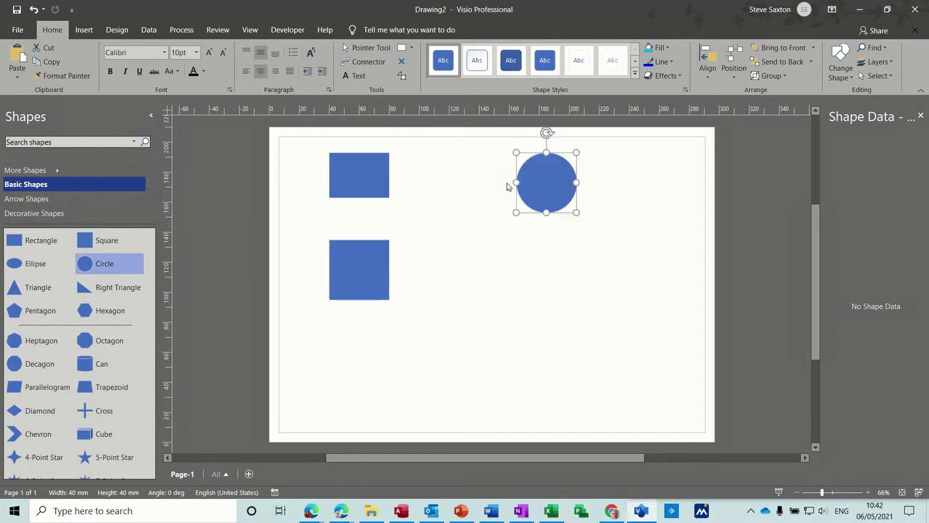
# Step: Enlarge the rectangle to about 55 by 41 mm and the square to 70 by 70 mm
pyautogui.click(359, 187)
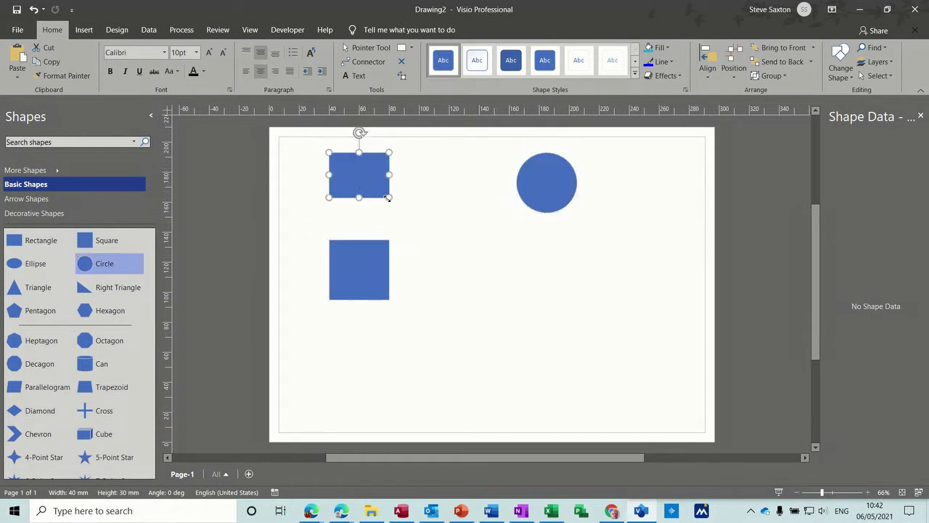
pyautogui.moveTo(388, 198); pyautogui.dragTo(412, 206)
pyautogui.click(373, 291)
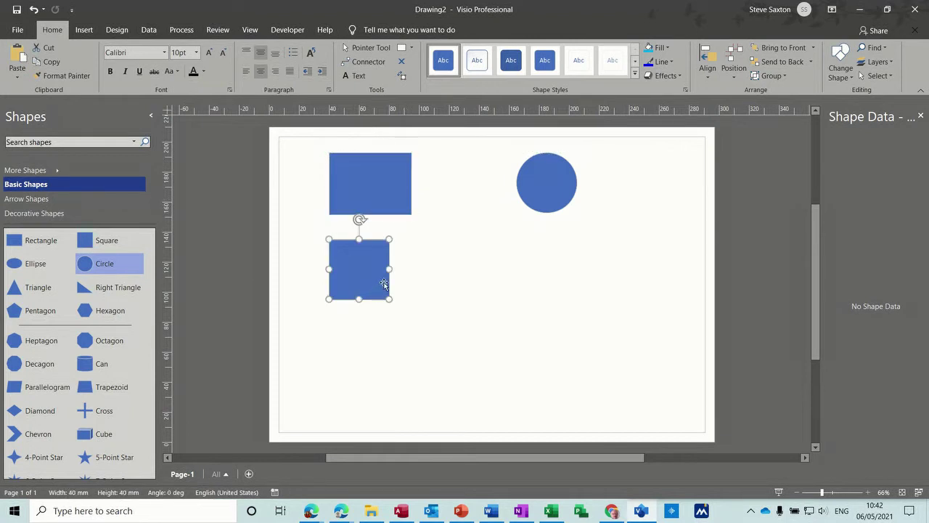
pyautogui.moveTo(389, 300)
pyautogui.mouseDown()
pyautogui.moveTo(445, 346)
pyautogui.moveTo(390, 291)
pyautogui.mouseUp()
pyautogui.moveTo(390, 267); pyautogui.dragTo(411, 269)
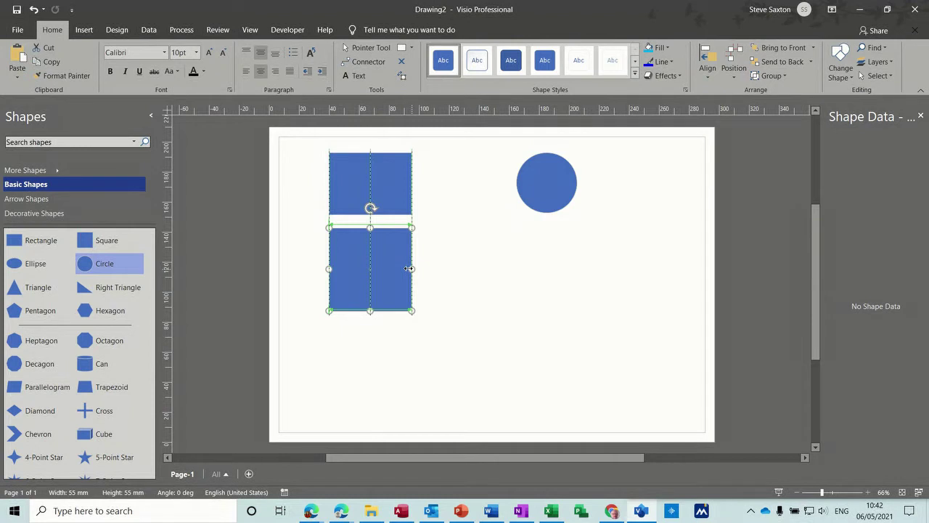
pyautogui.moveTo(409, 268); pyautogui.dragTo(434, 270)
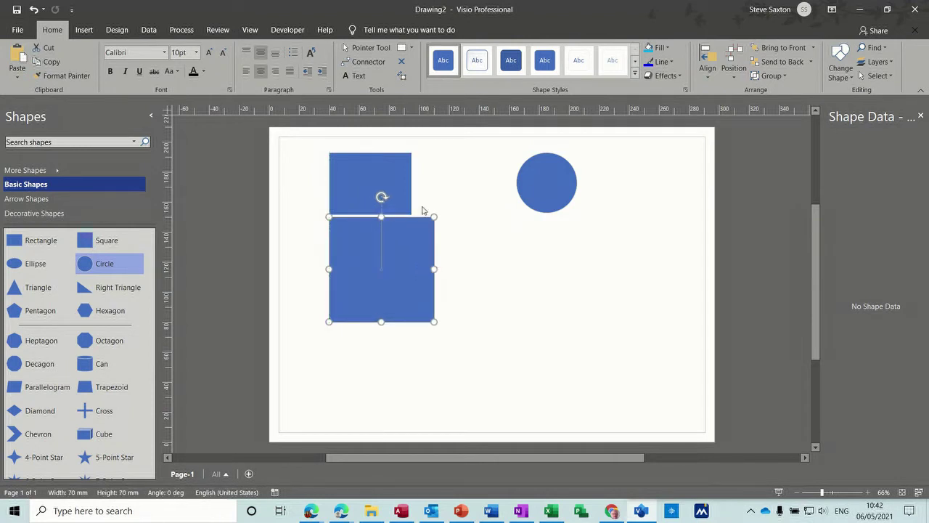
# Step: Widen the rectangle to 70 mm to match the square and enlarge the circle to 70 mm in diameter
pyautogui.click(397, 177)
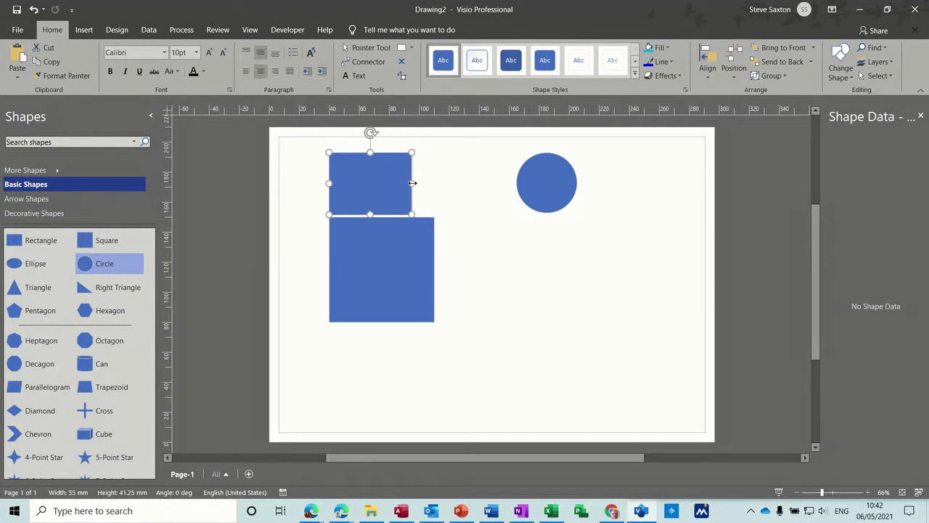
pyautogui.moveTo(412, 183); pyautogui.dragTo(433, 184)
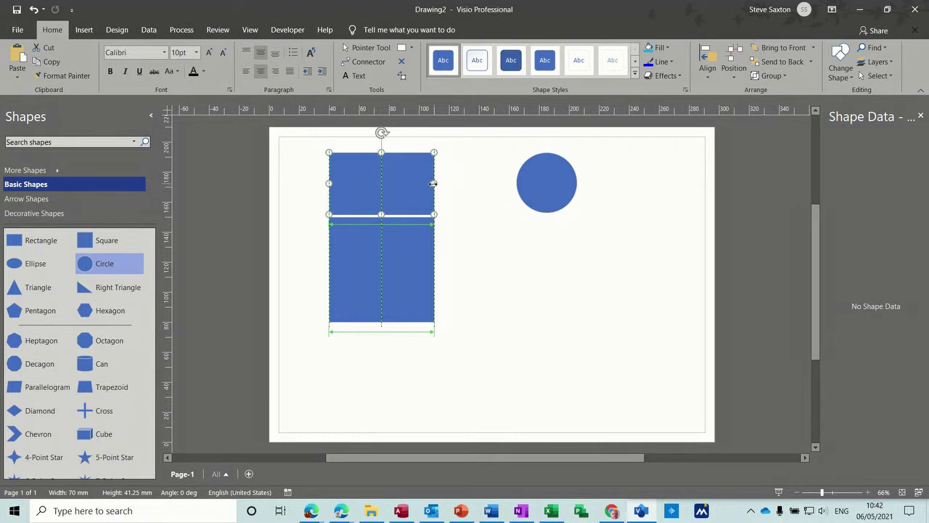
pyautogui.moveTo(433, 183); pyautogui.dragTo(433, 183)
pyautogui.moveTo(561, 185); pyautogui.dragTo(574, 286)
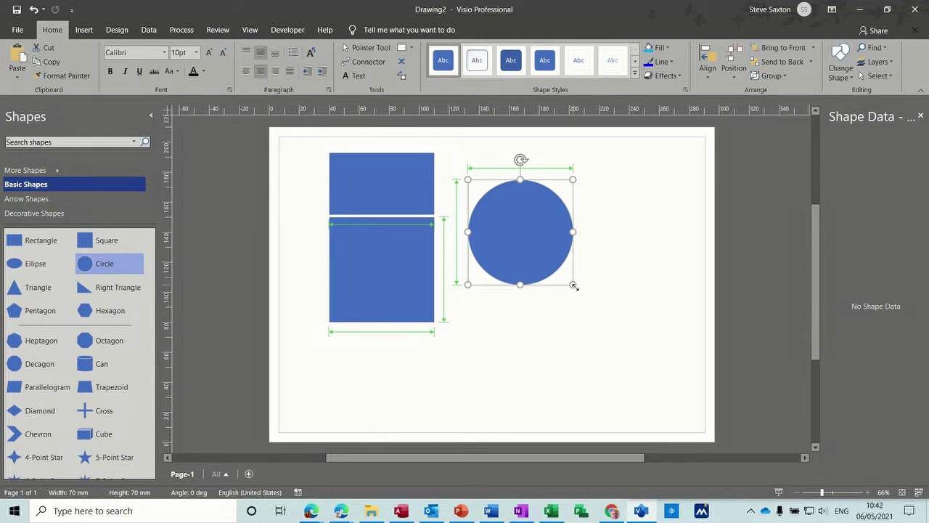
# Step: Arrange the shapes in a triangle, with the rectangle centred above, the square at lower left and the circle at lower right
pyautogui.moveTo(521, 241); pyautogui.dragTo(514, 217)
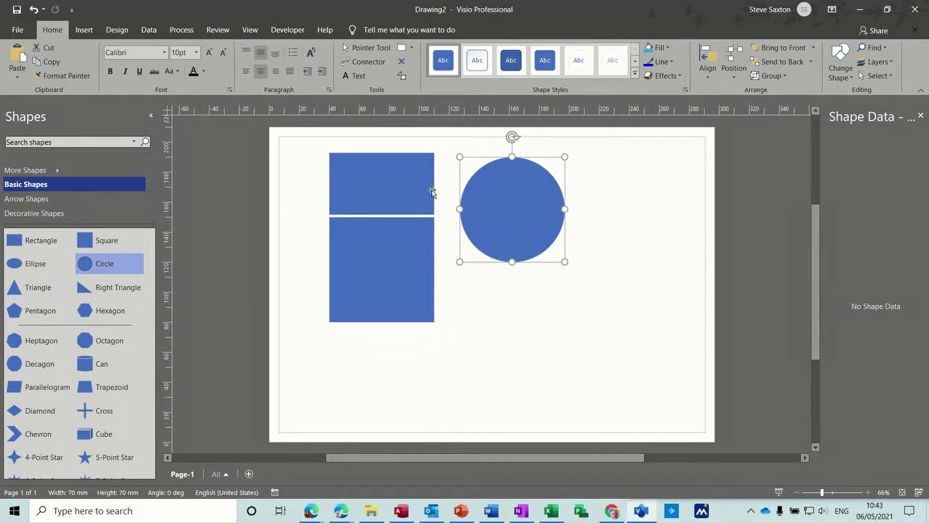
pyautogui.click(382, 184)
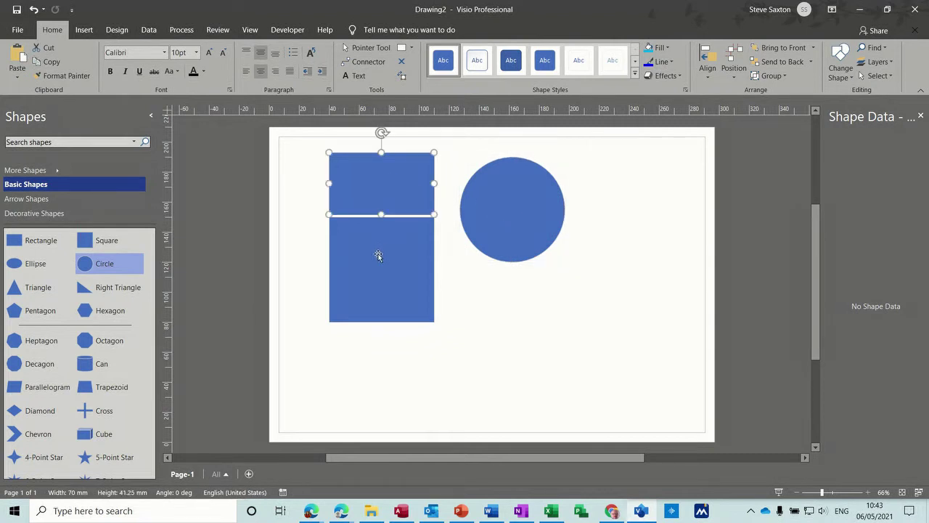
pyautogui.moveTo(378, 256); pyautogui.dragTo(378, 323)
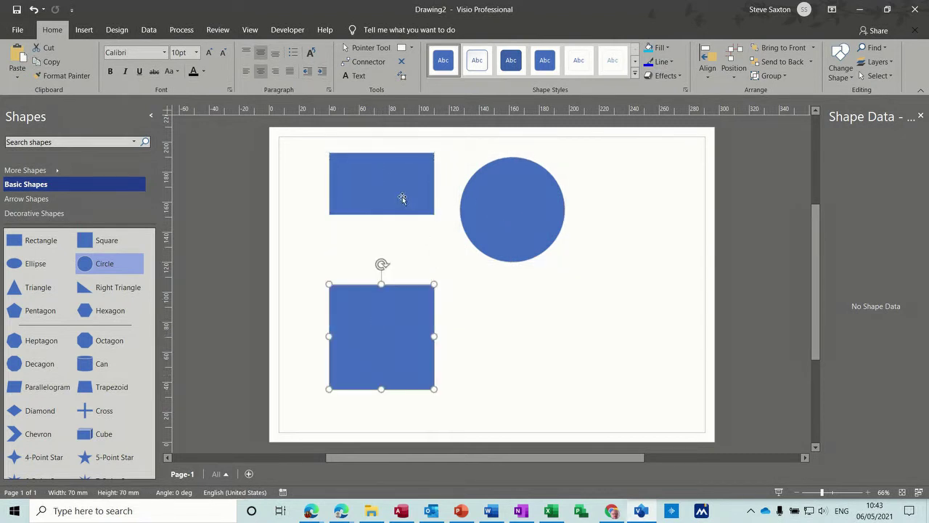
pyautogui.moveTo(396, 197); pyautogui.dragTo(396, 209)
pyautogui.moveTo(502, 221); pyautogui.dragTo(566, 331)
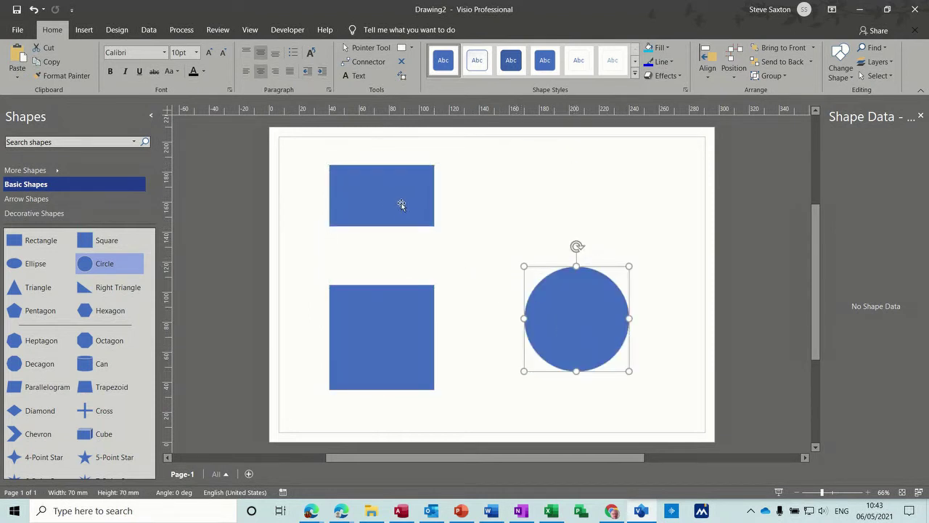
pyautogui.moveTo(401, 206); pyautogui.dragTo(504, 201)
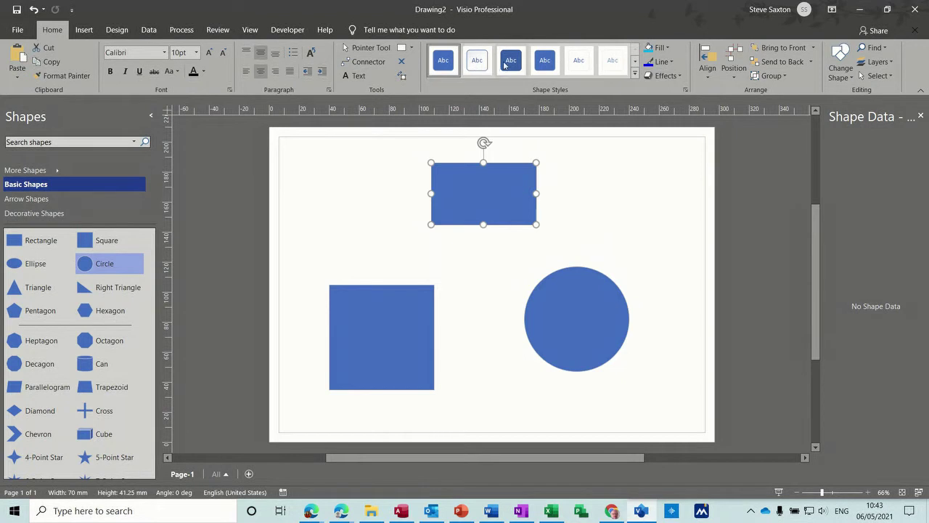
# Step: Apply the solid green theme style to the rectangle and label it with the person's first name
pyautogui.click(635, 73)
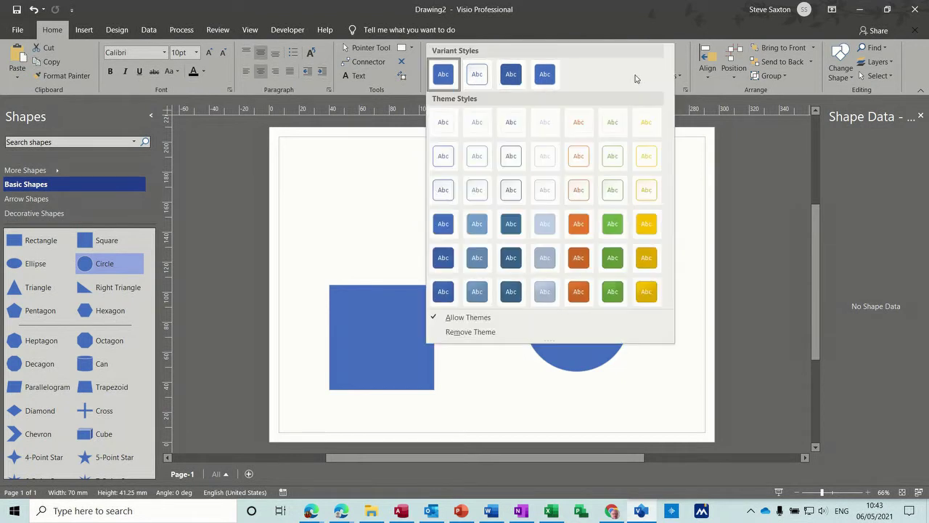
pyautogui.click(611, 226)
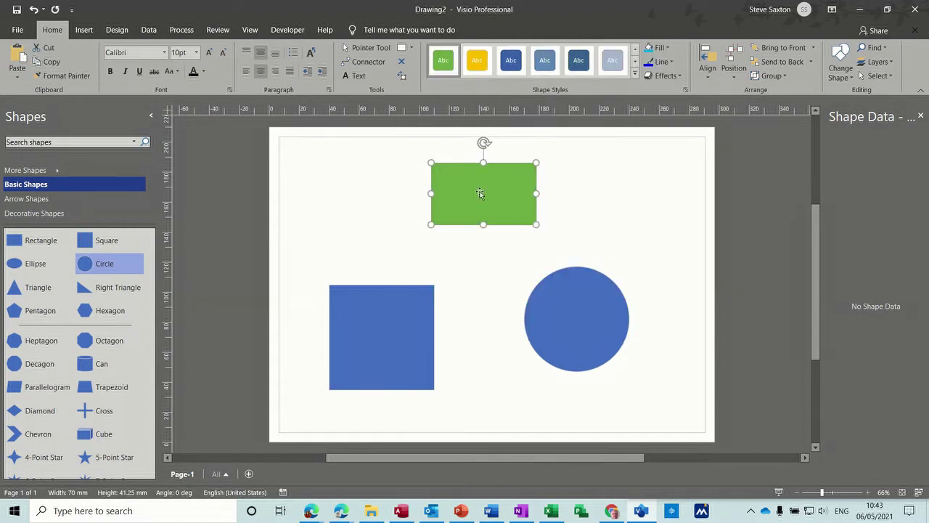
pyautogui.doubleClick(479, 193)
pyautogui.write('Steve')
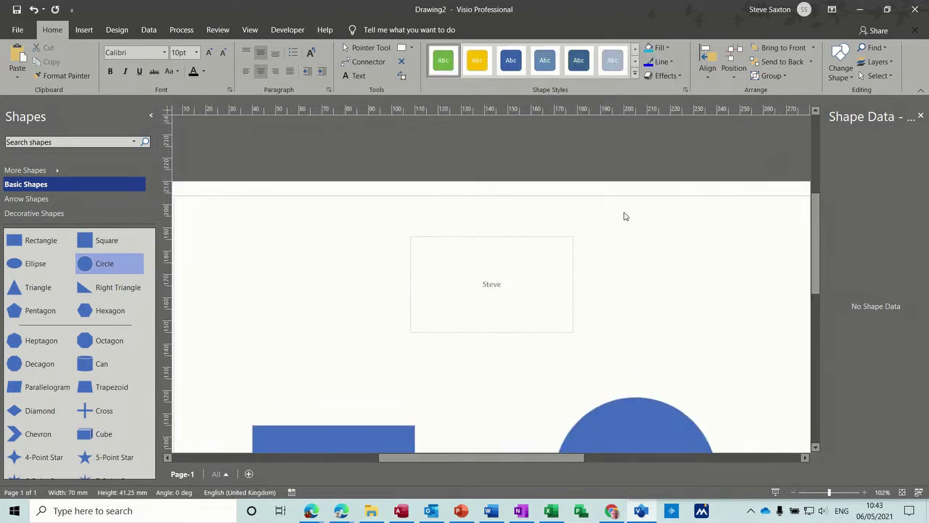
pyautogui.click(617, 275)
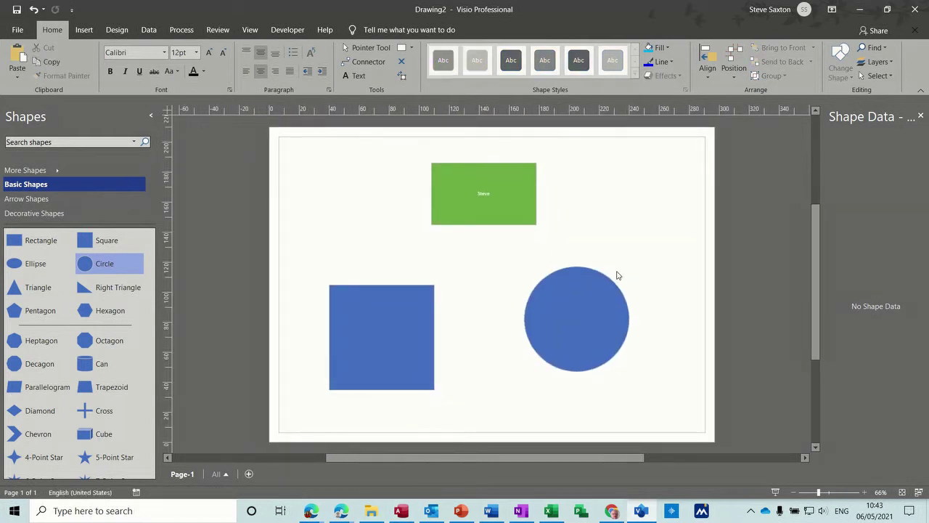
# Step: Label the square with the same first name in lower case
pyautogui.click(385, 323)
pyautogui.doubleClick(385, 324)
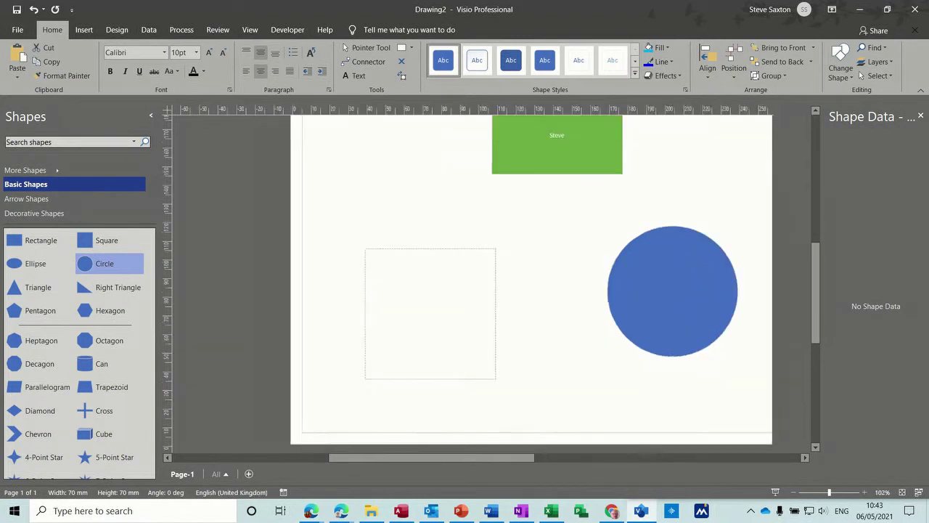
pyautogui.write('steve')
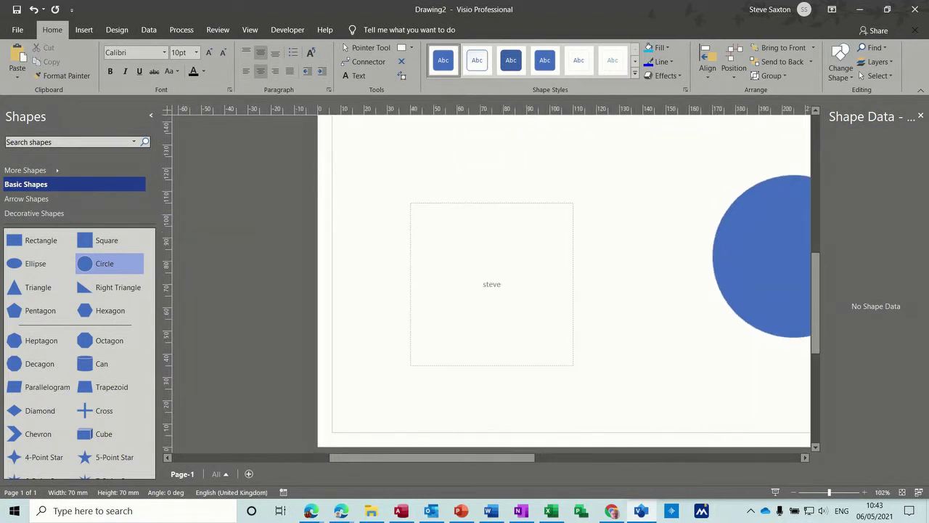
pyautogui.click(610, 300)
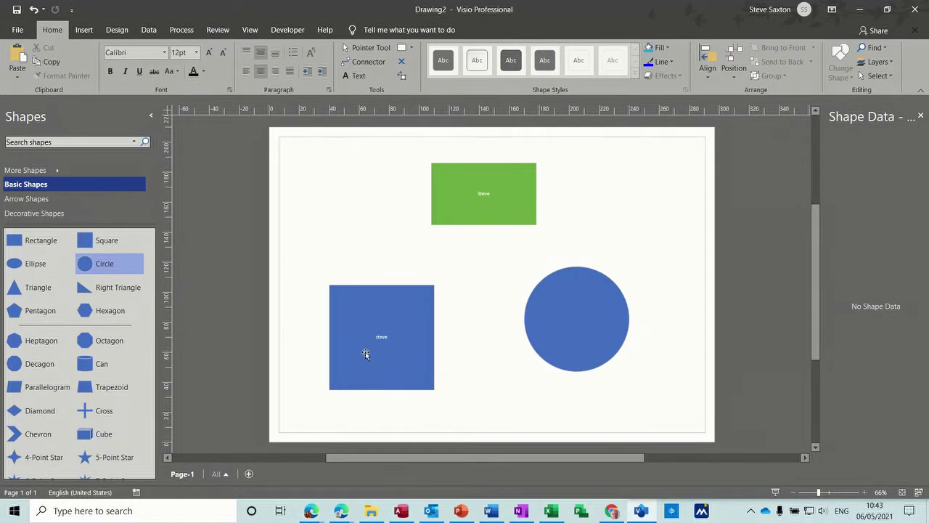
# Step: Align the green rectangle's text to its top left and format it as a bulleted list
pyautogui.click(487, 201)
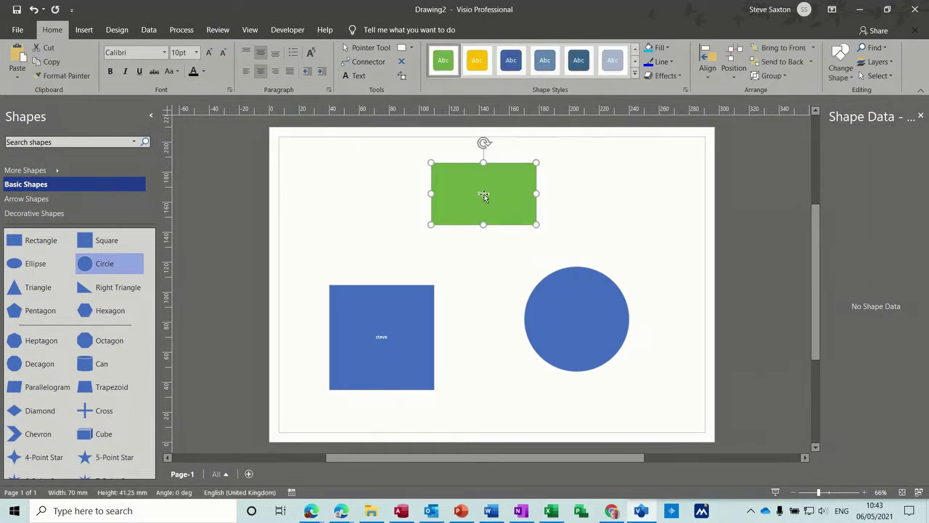
pyautogui.click(247, 52)
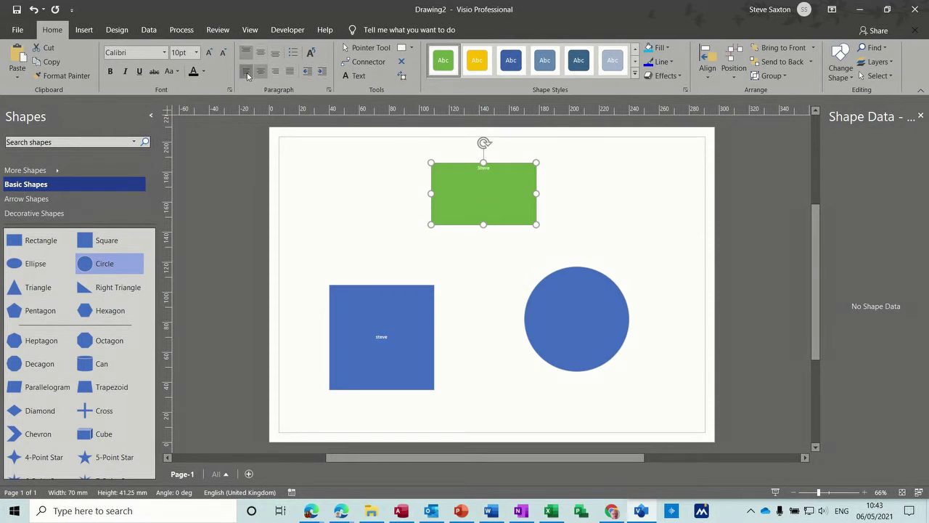
pyautogui.click(247, 72)
pyautogui.click(275, 54)
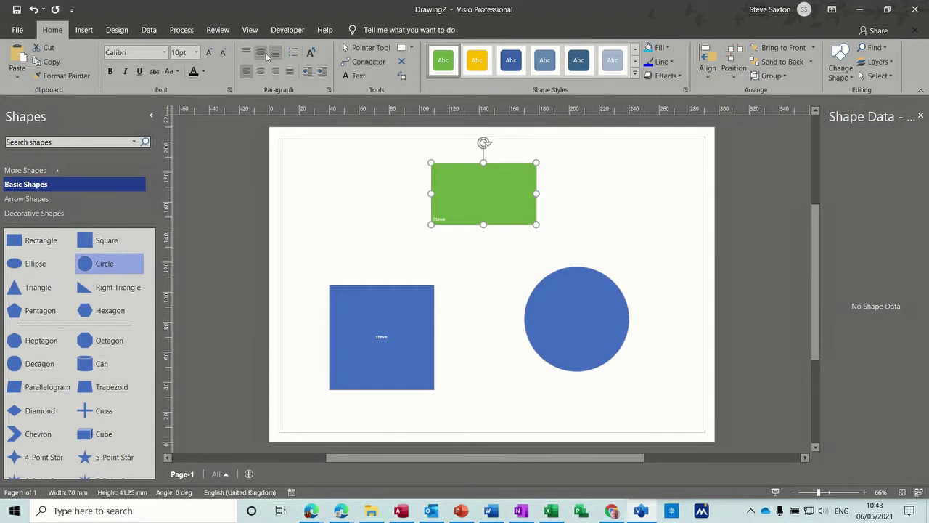
pyautogui.click(260, 52)
pyautogui.click(247, 52)
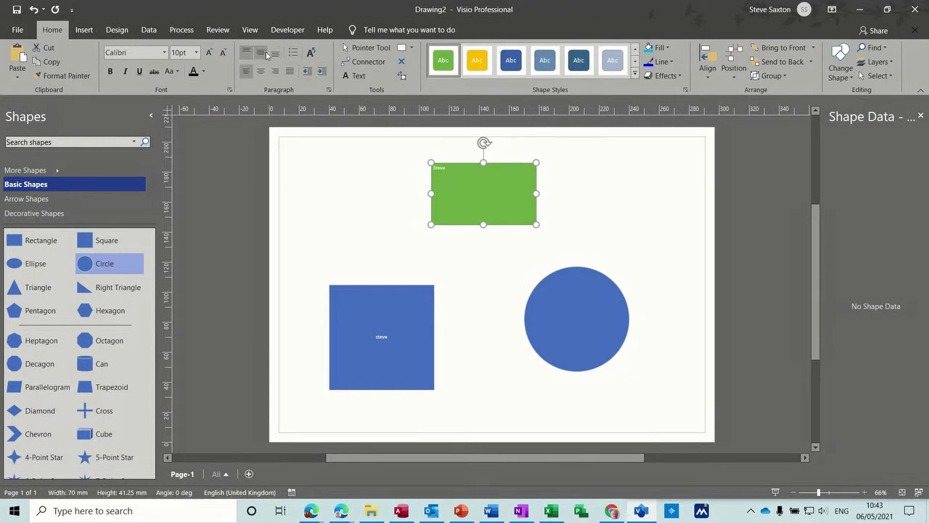
pyautogui.click(295, 55)
# Step: Add two more bullet items with the same first name to the green rectangle's list
pyautogui.doubleClick(467, 169)
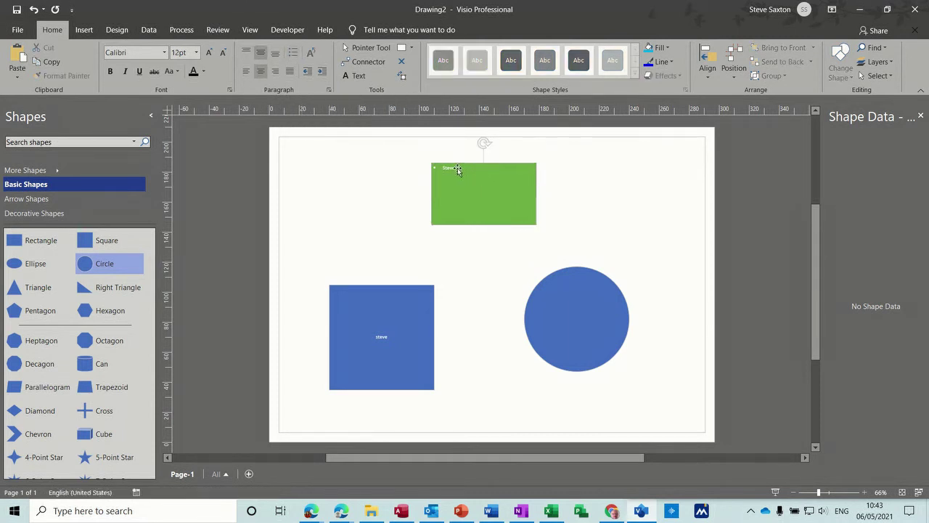
pyautogui.press('Right')
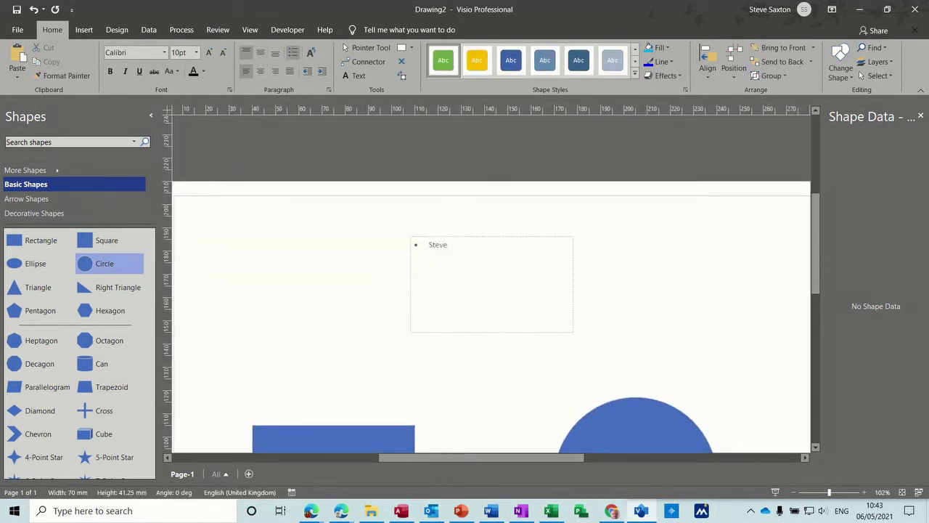
pyautogui.write('steve')
pyautogui.press('Return')
pyautogui.write('ste')
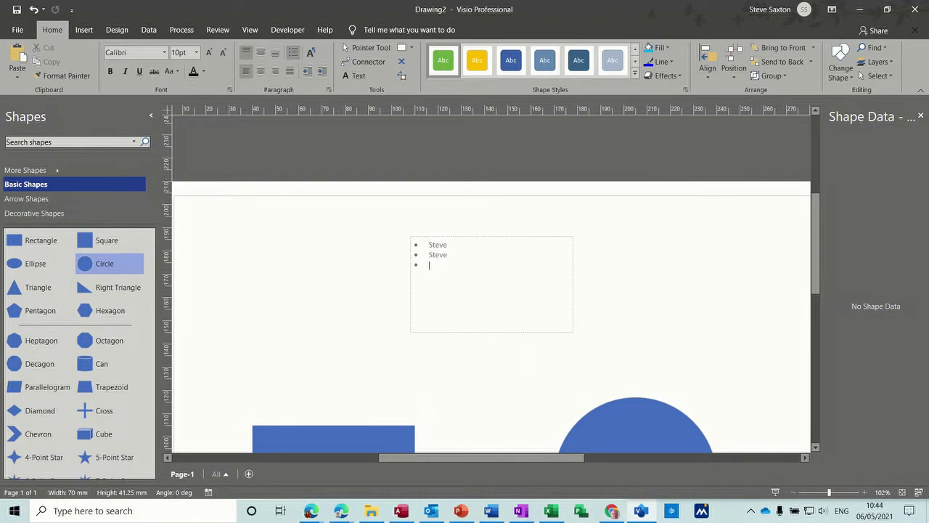
pyautogui.write('ve')
pyautogui.click(634, 274)
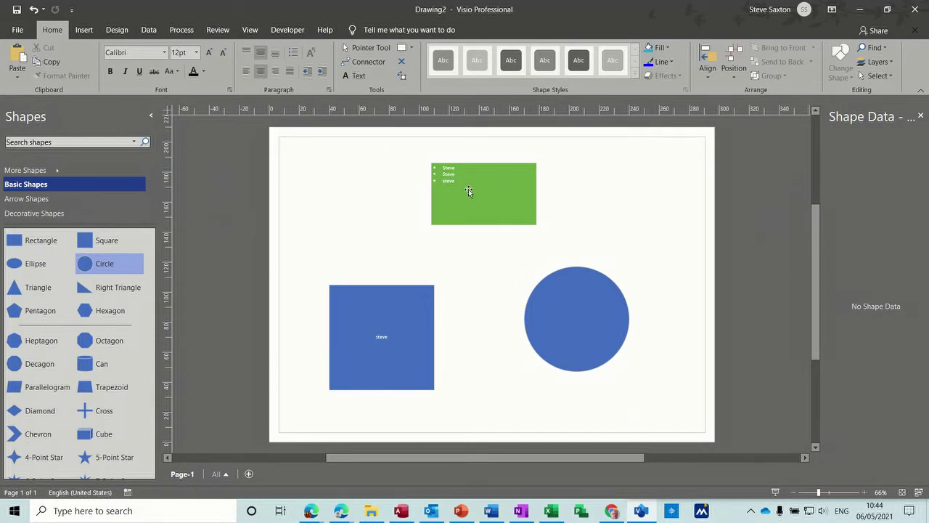
# Step: Check the position, underline and strikethrough options for the green rectangle's text and set its transparency to 60%
pyautogui.click(469, 189)
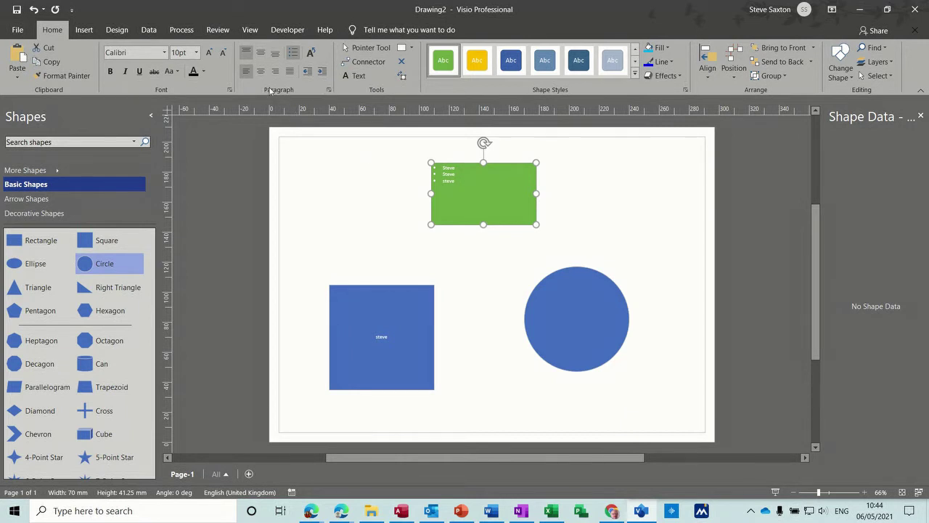
pyautogui.click(330, 91)
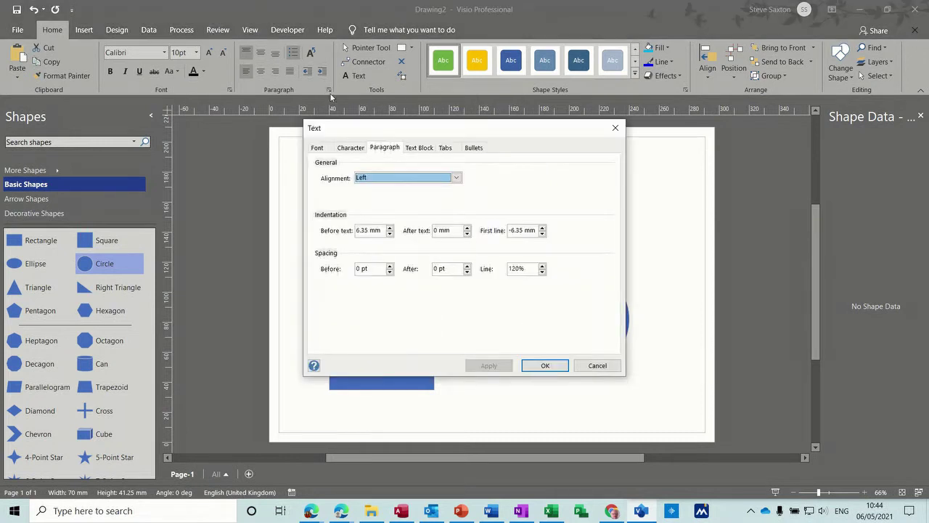
pyautogui.click(315, 149)
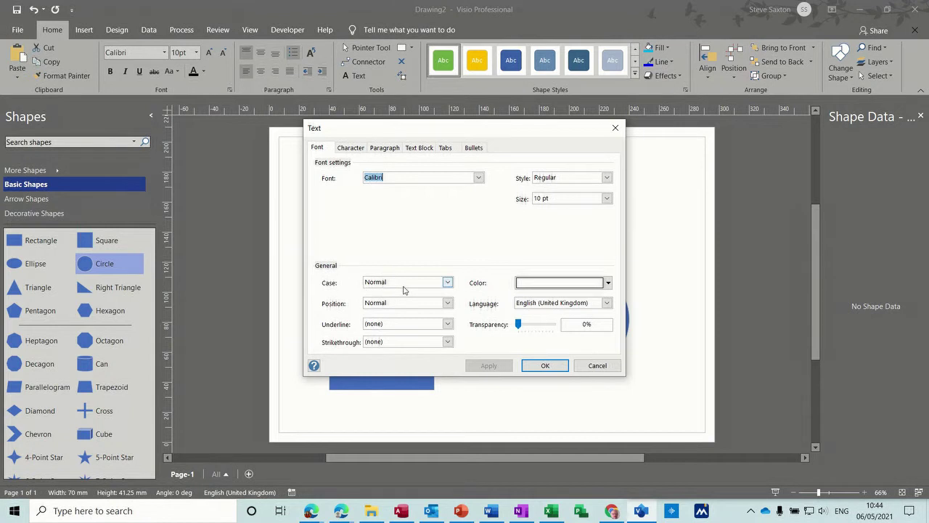
pyautogui.click(447, 304)
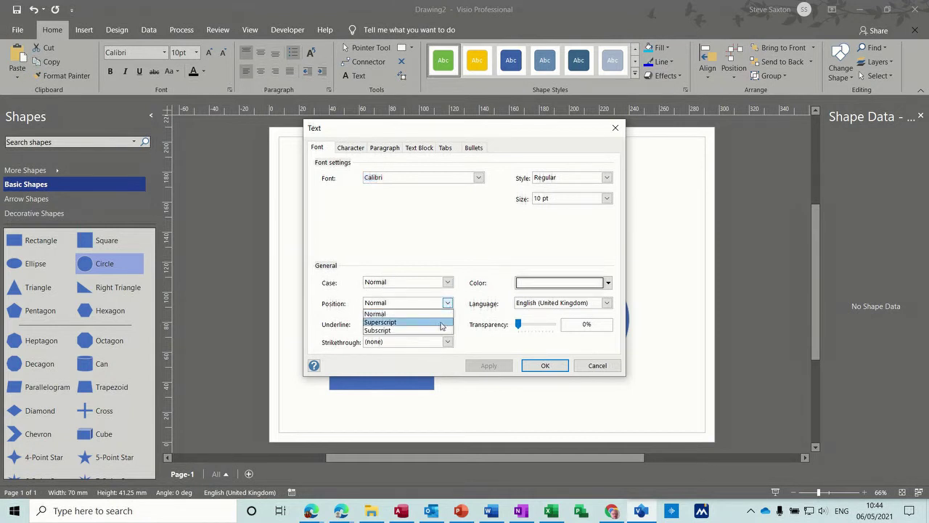
pyautogui.click(449, 305)
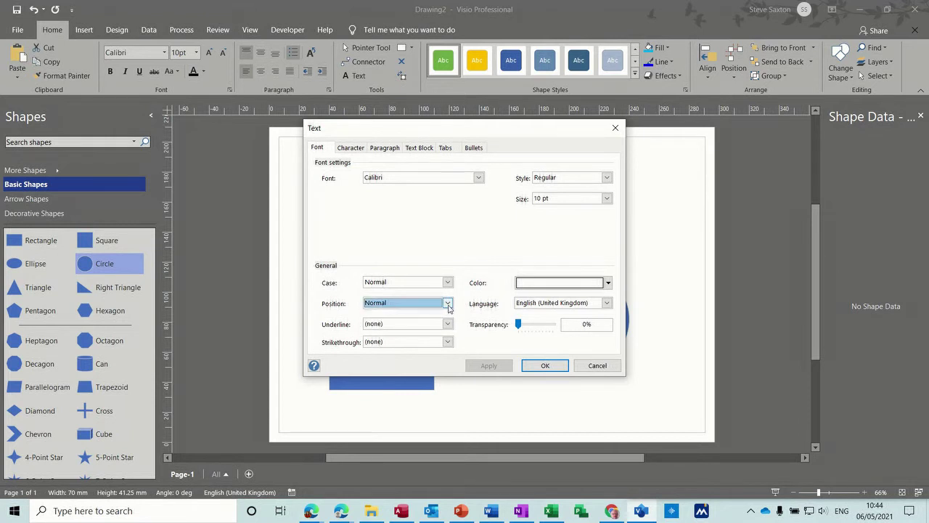
pyautogui.click(448, 325)
pyautogui.click(449, 326)
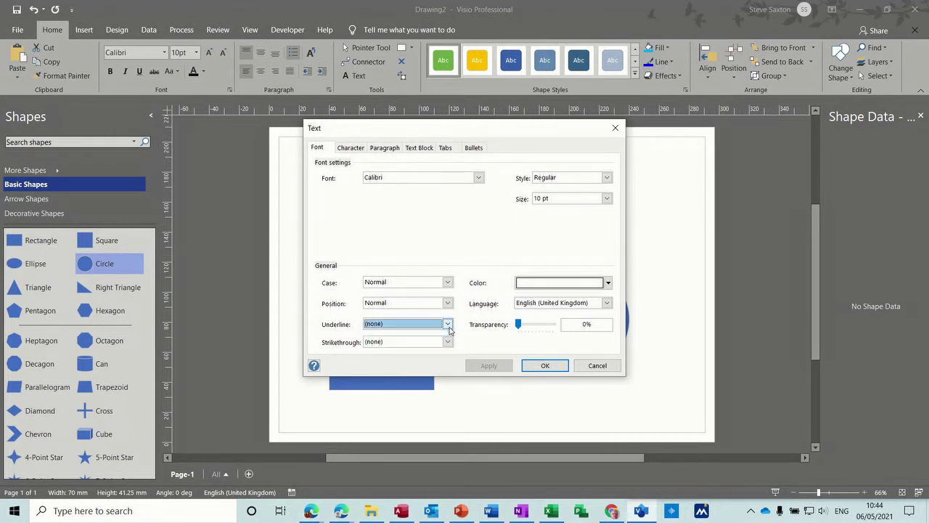
pyautogui.click(448, 345)
pyautogui.click(449, 344)
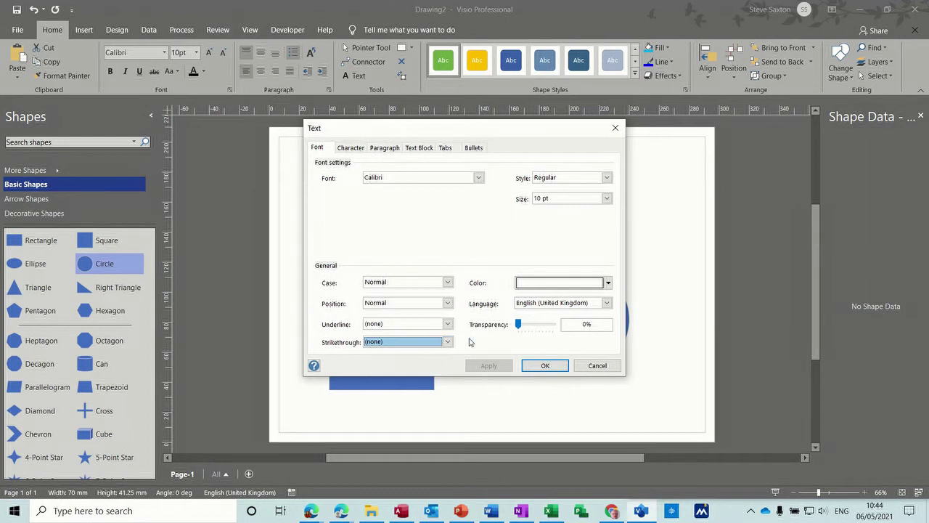
pyautogui.moveTo(518, 324); pyautogui.dragTo(540, 327)
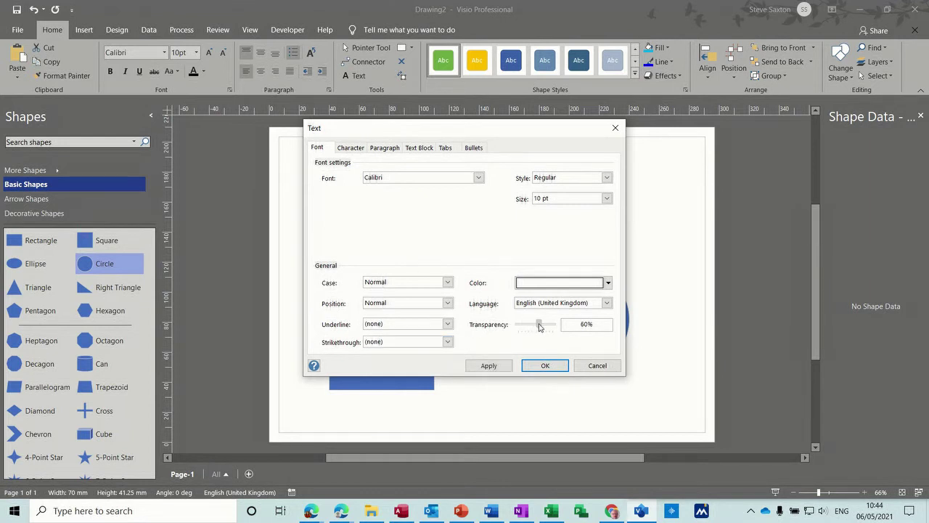
pyautogui.click(527, 366)
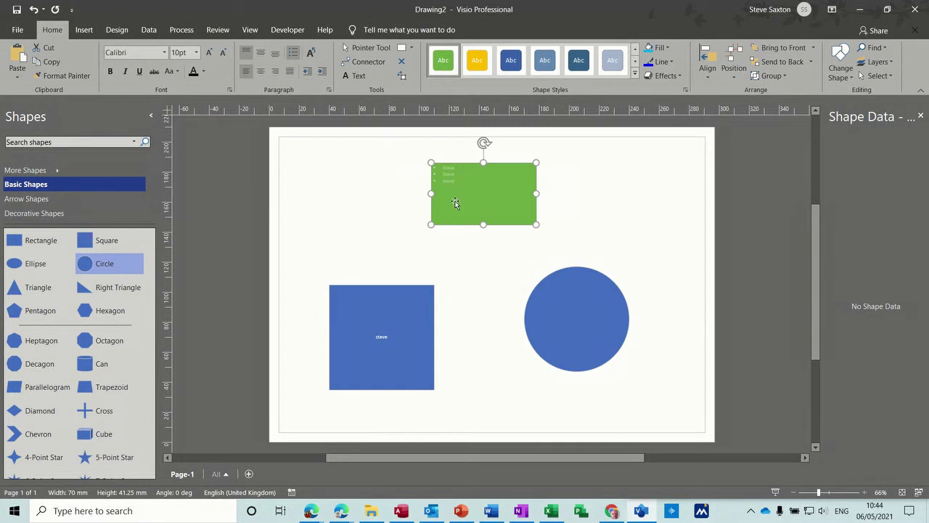
# Step: Set the character spacing of the green rectangle's text to Expanded by 1.9 pt
pyautogui.click(230, 91)
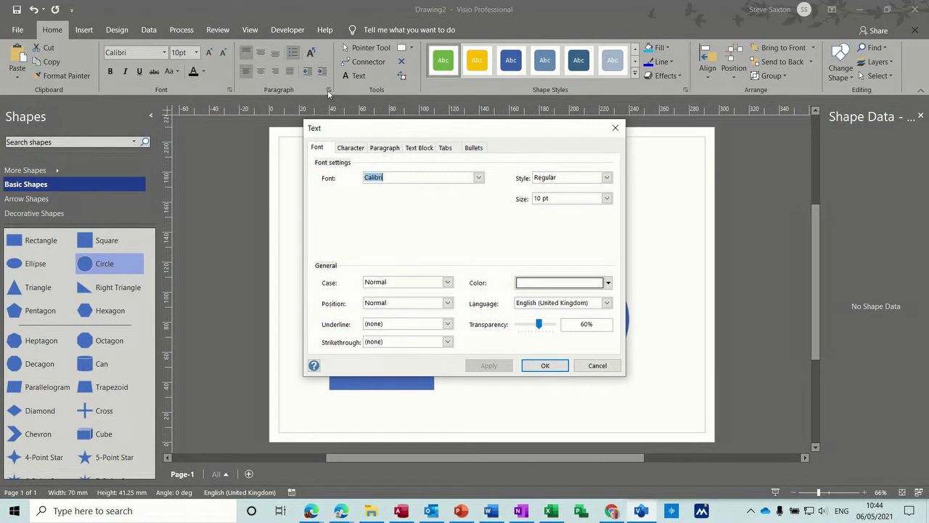
pyautogui.moveTo(344, 132); pyautogui.dragTo(328, 146)
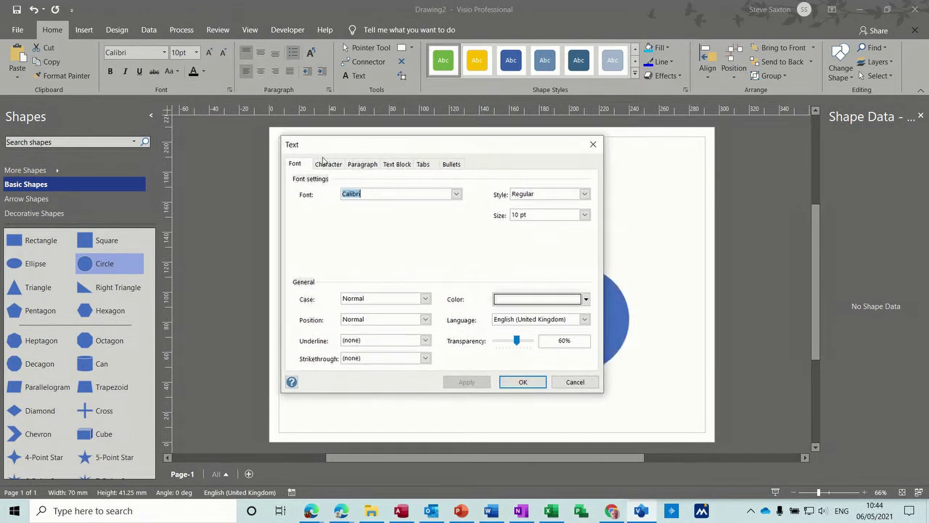
pyautogui.click(325, 163)
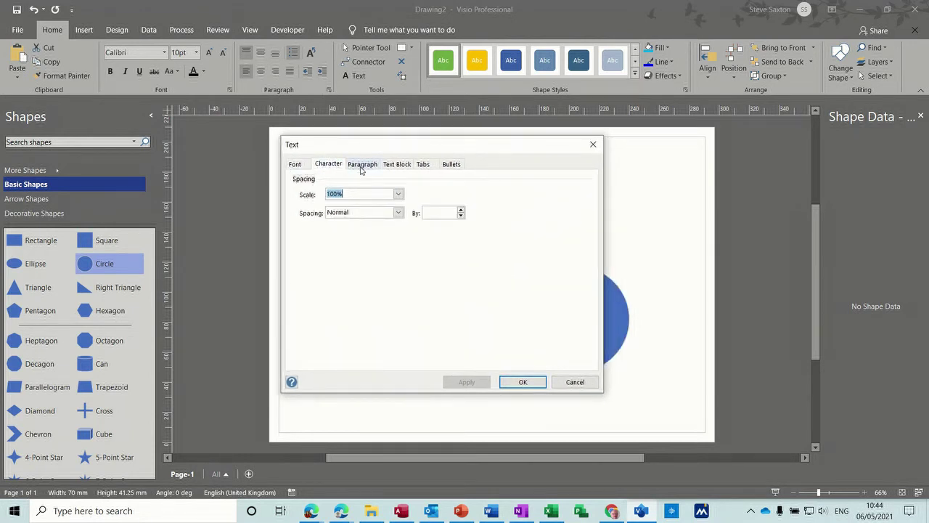
pyautogui.click(397, 215)
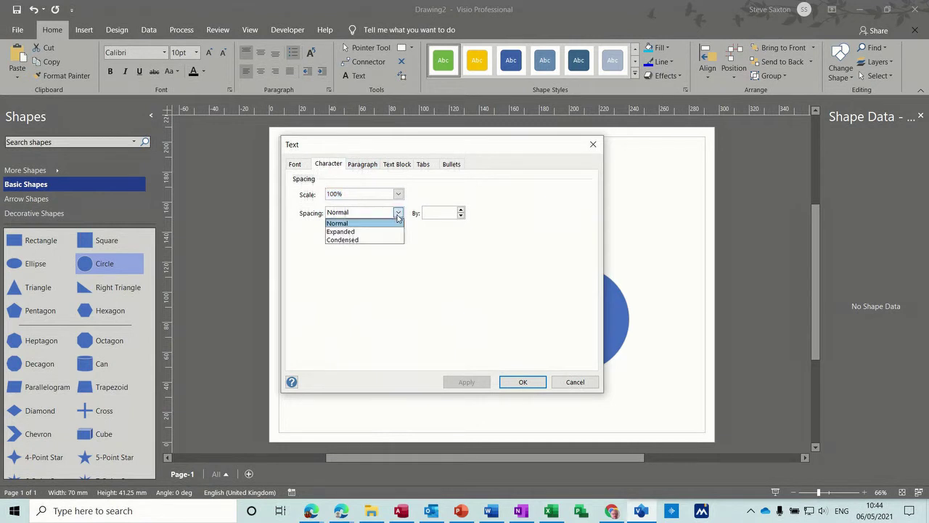
pyautogui.click(384, 232)
pyautogui.click(460, 211)
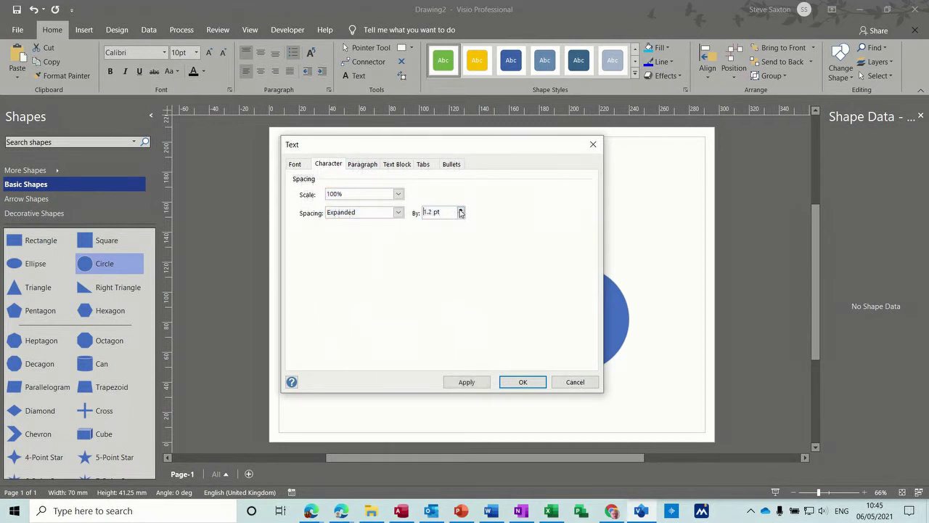
pyautogui.click(460, 211)
pyautogui.click(461, 211)
pyautogui.click(460, 210)
pyautogui.click(504, 383)
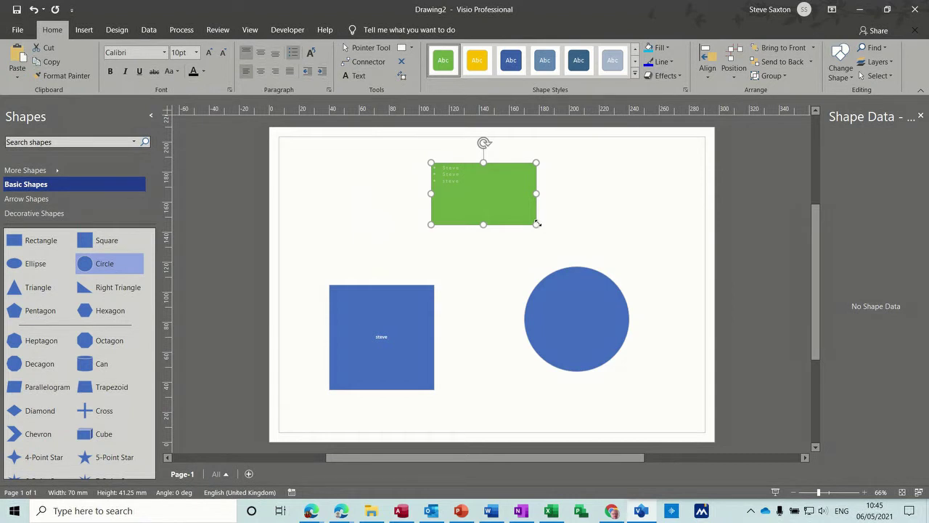
# Step: Enlarge the green rectangle to about 117 by 69 mm and set its text transparency to 0%
pyautogui.moveTo(537, 224); pyautogui.dragTo(607, 266)
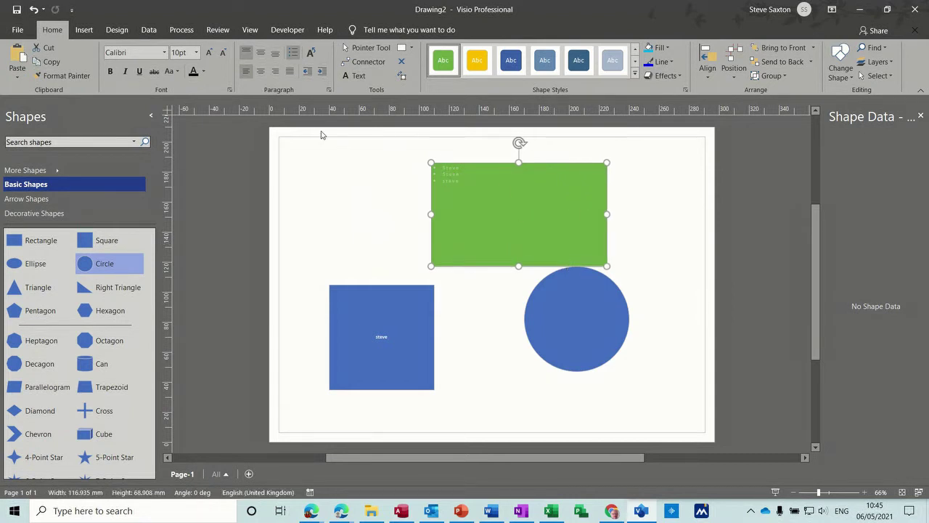
pyautogui.click(328, 90)
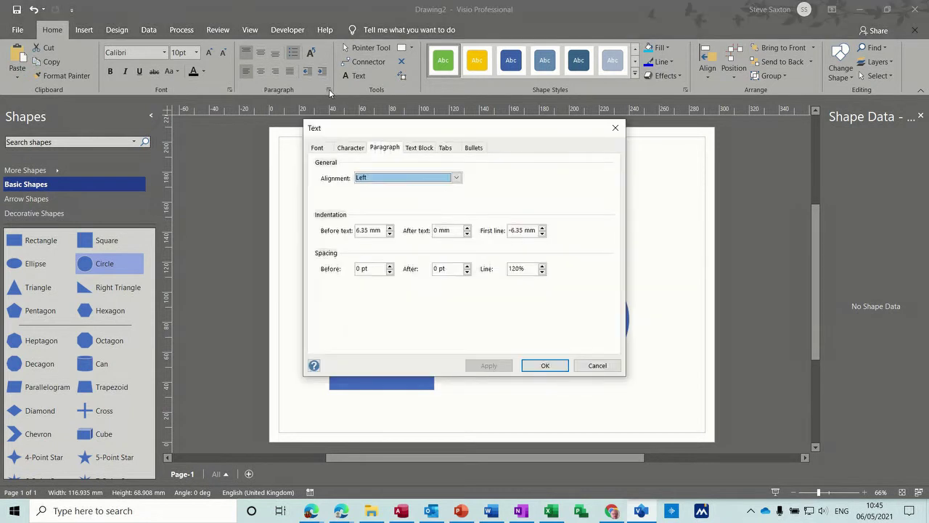
pyautogui.click(319, 147)
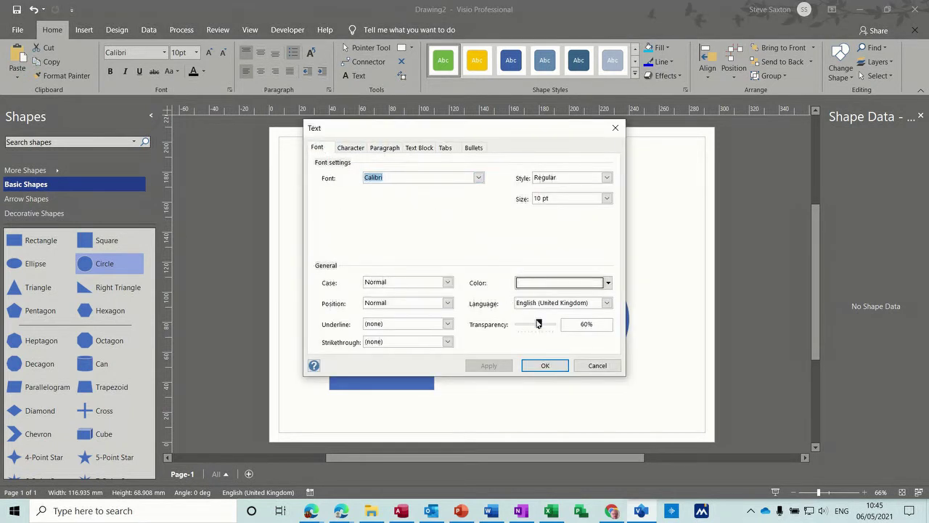
pyautogui.moveTo(539, 324); pyautogui.dragTo(514, 324)
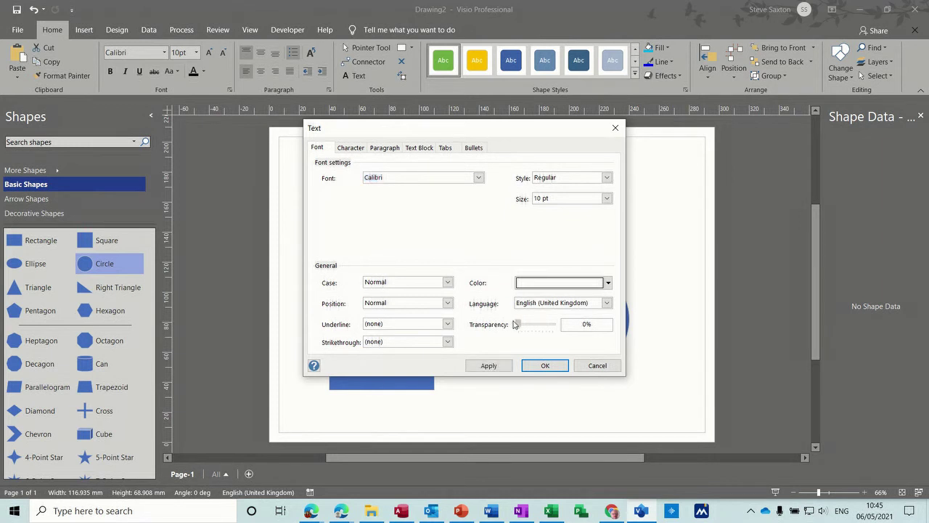
pyautogui.click(535, 365)
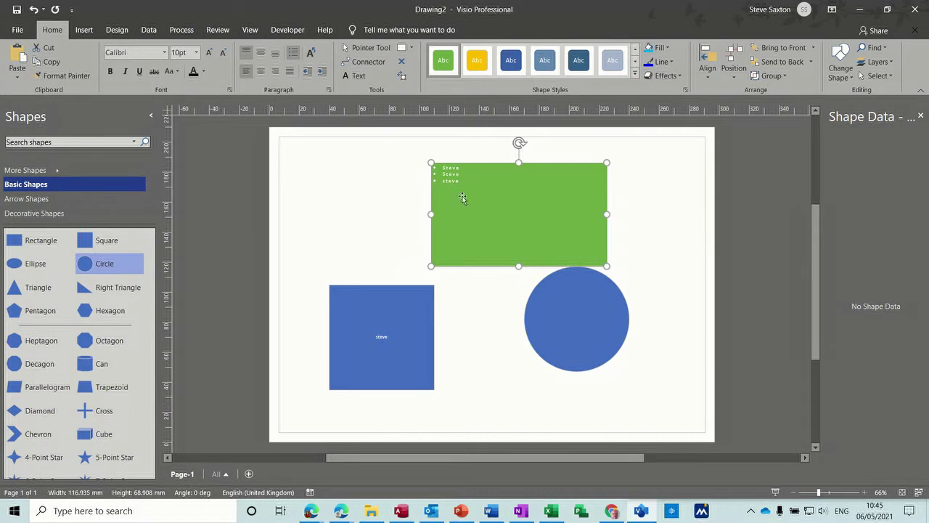
# Step: Set the character scale of the green rectangle's text to 200%
pyautogui.click(329, 91)
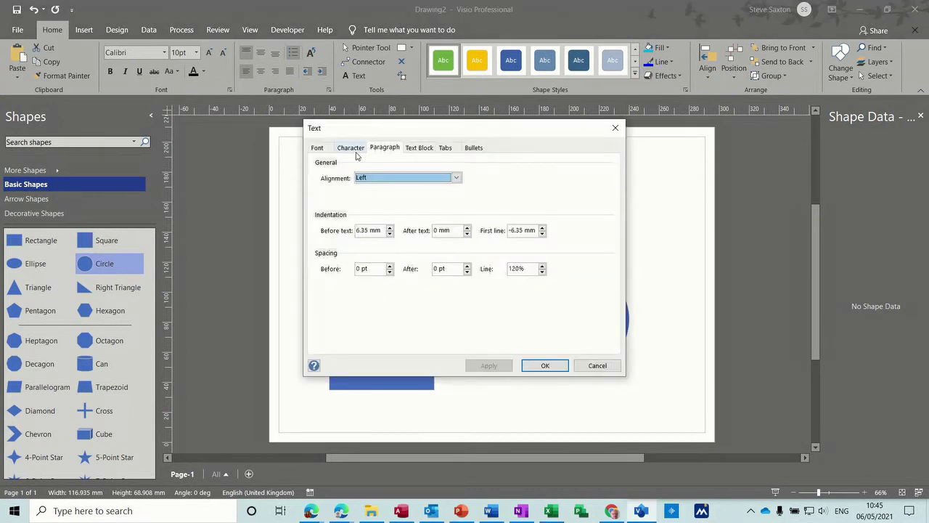
pyautogui.click(350, 149)
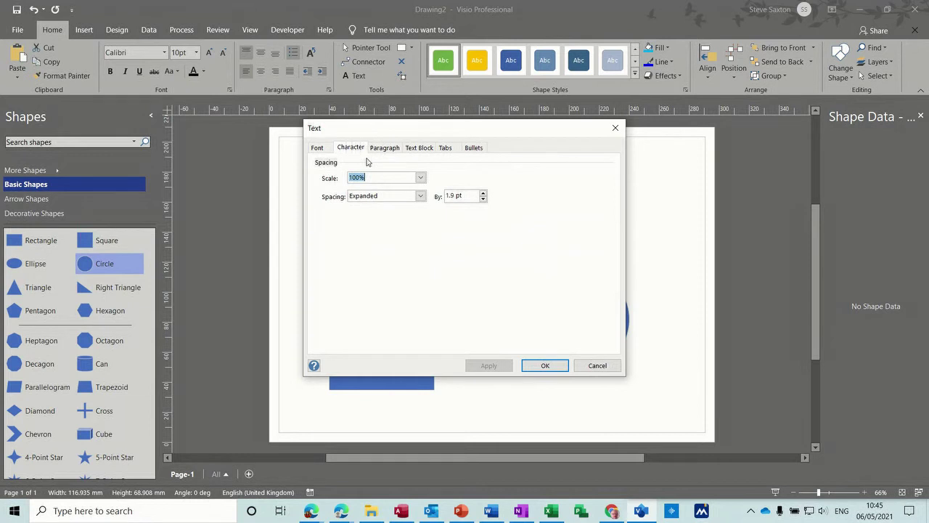
pyautogui.click(421, 177)
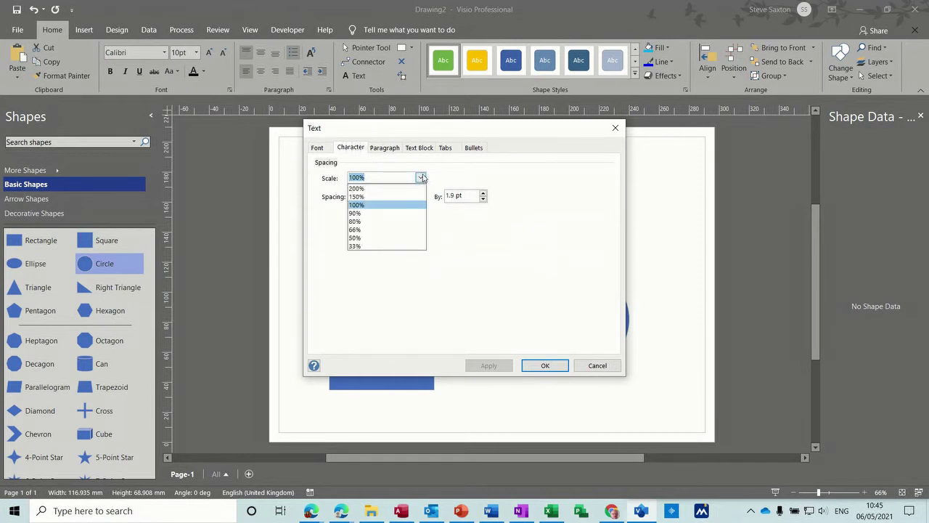
pyautogui.click(414, 188)
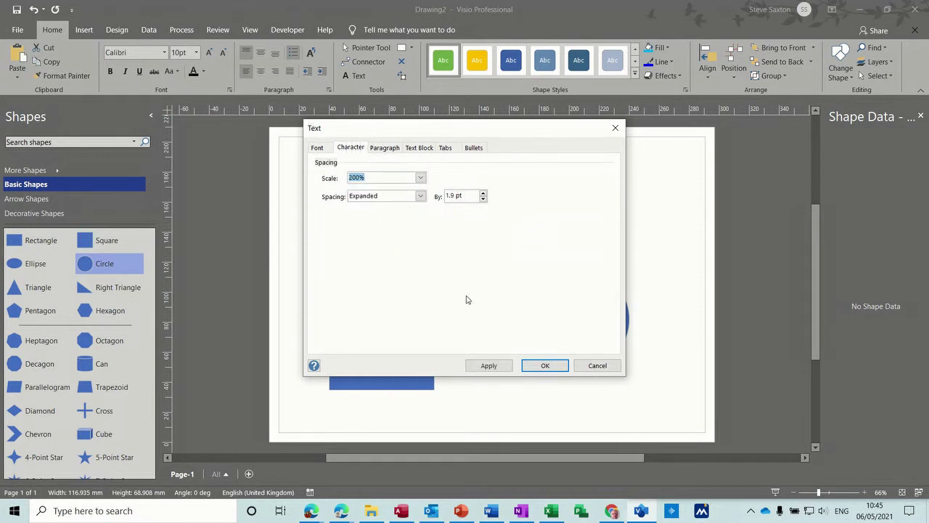
pyautogui.click(545, 365)
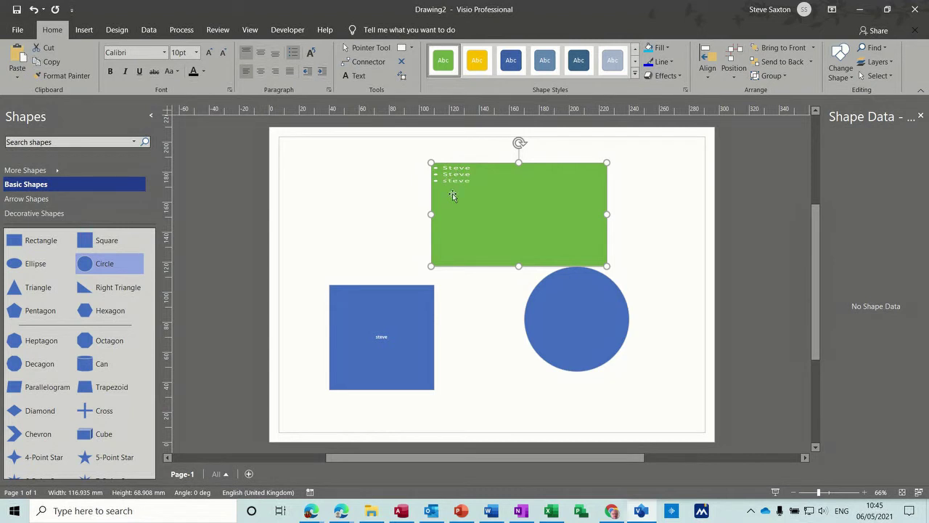
# Step: Try the middle and bottom vertical alignments on the green rectangle's text and return it to top alignment
pyautogui.click(329, 89)
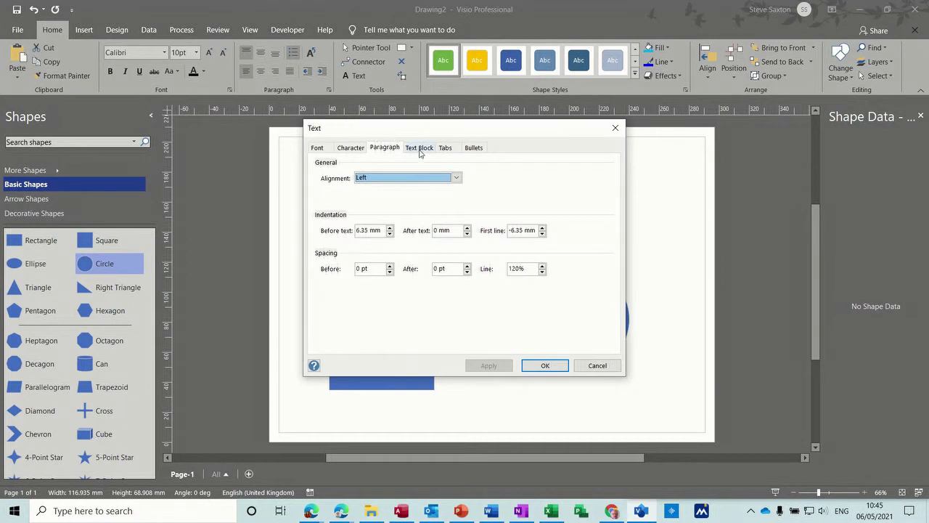
pyautogui.click(420, 150)
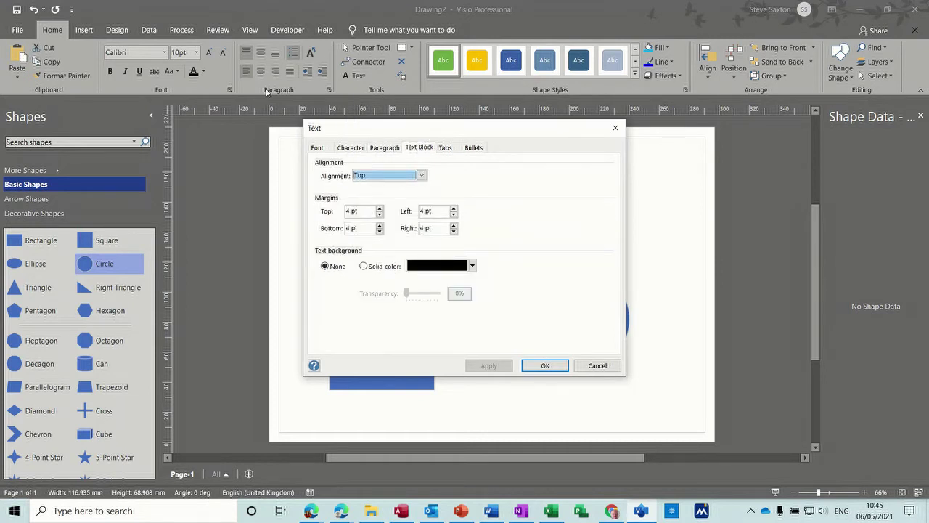
pyautogui.click(421, 176)
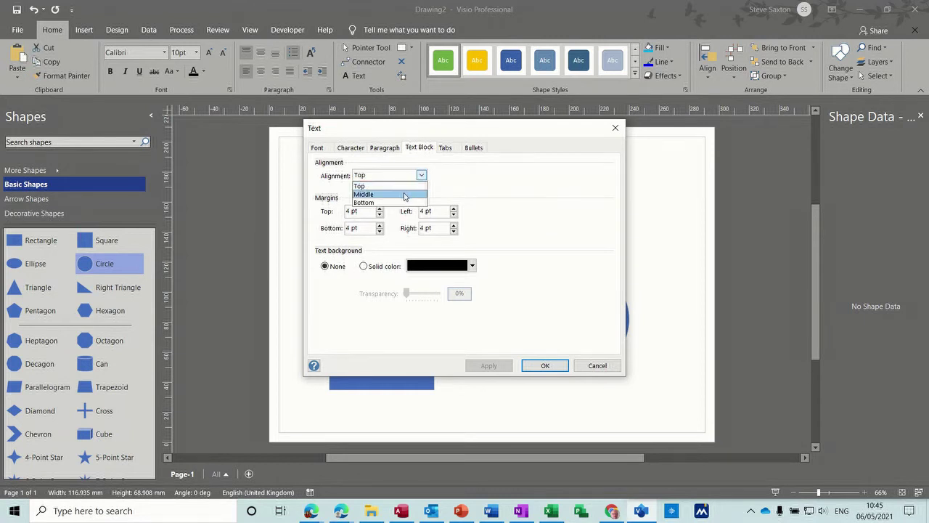
pyautogui.click(405, 195)
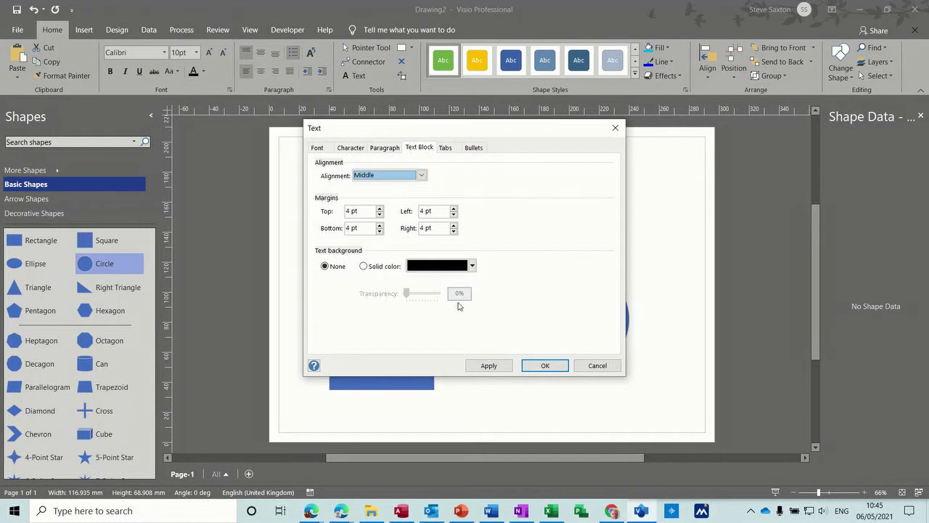
pyautogui.click(540, 367)
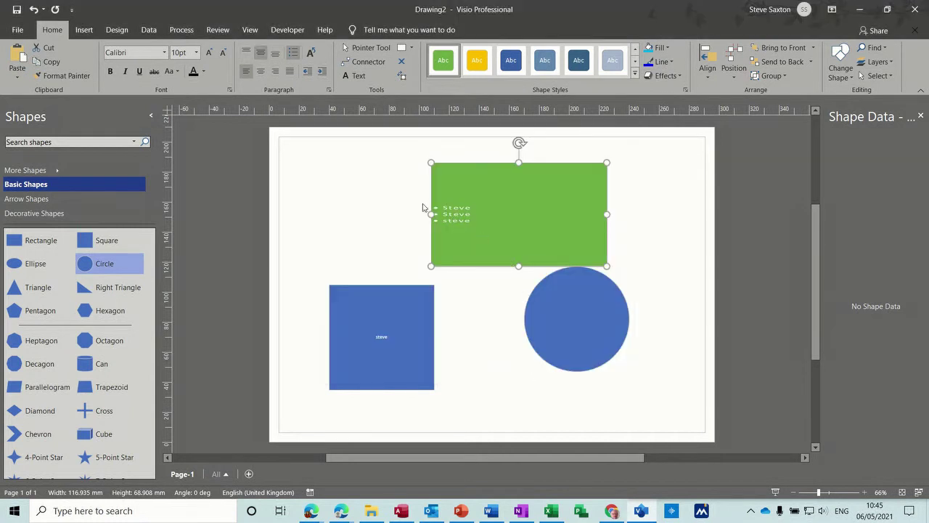
pyautogui.click(275, 57)
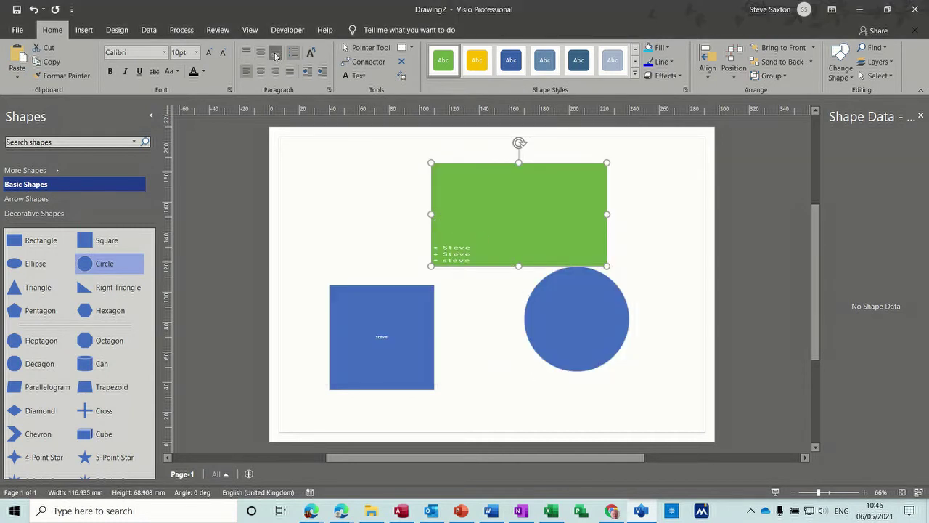
pyautogui.click(247, 52)
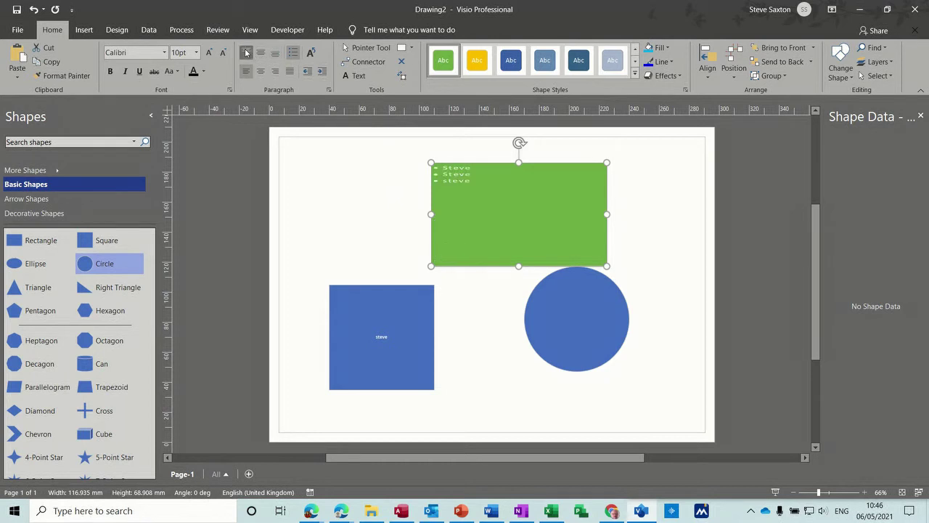
# Step: Move the green rectangle's text block up and left so the bullets sit outside the shape, and colour the text black
pyautogui.click(404, 79)
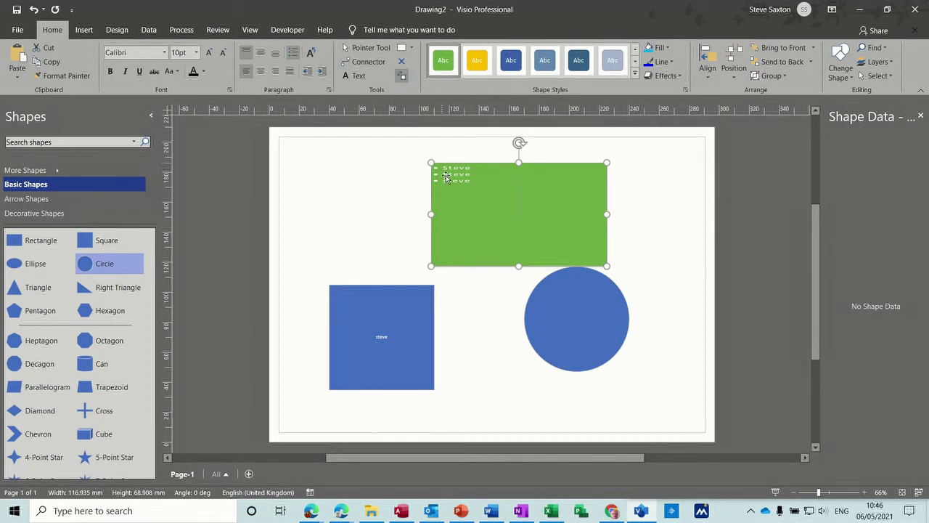
pyautogui.moveTo(446, 176); pyautogui.dragTo(405, 154)
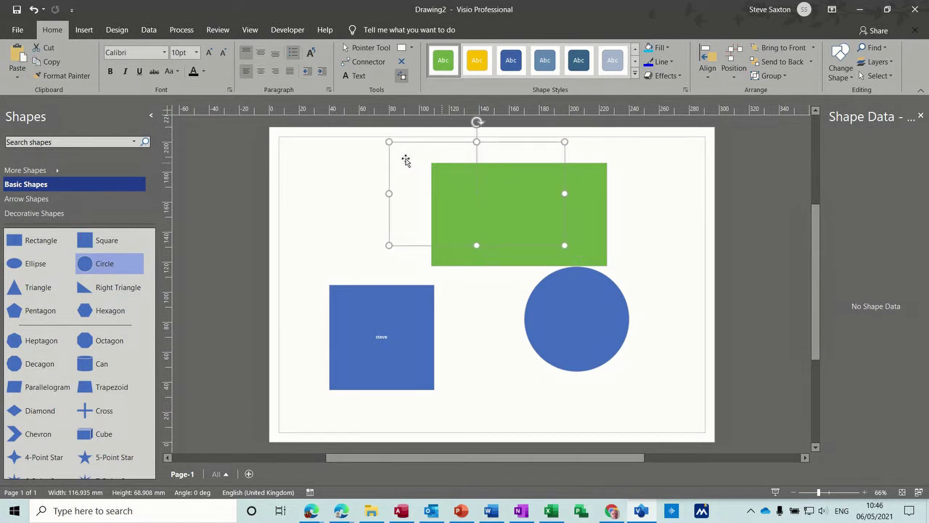
pyautogui.click(193, 72)
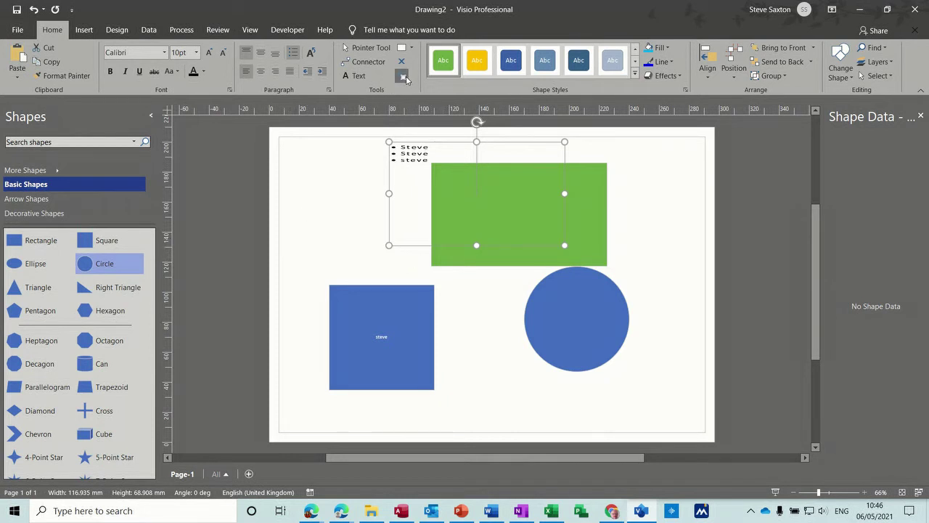
# Step: Move the green rectangle left with its text, and shift the blue square down and right on the page
pyautogui.click(369, 48)
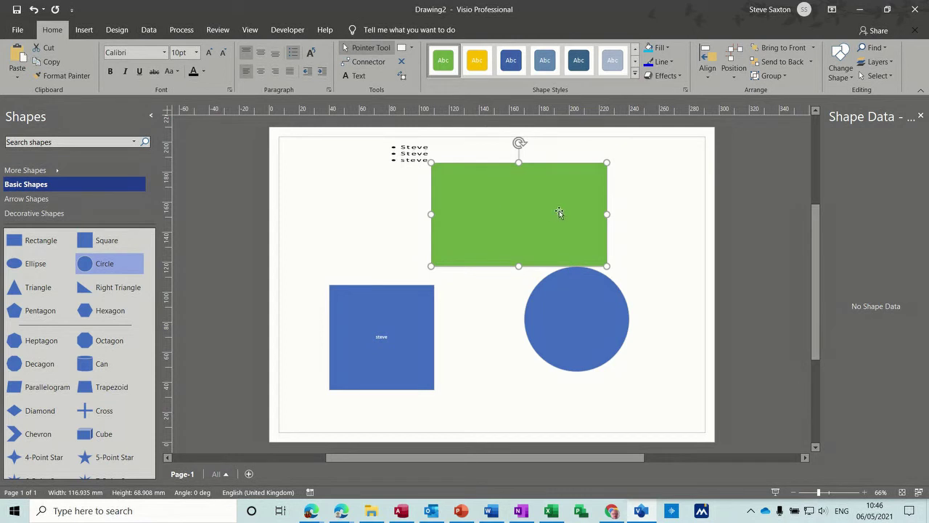
pyautogui.moveTo(566, 211); pyautogui.dragTo(473, 208)
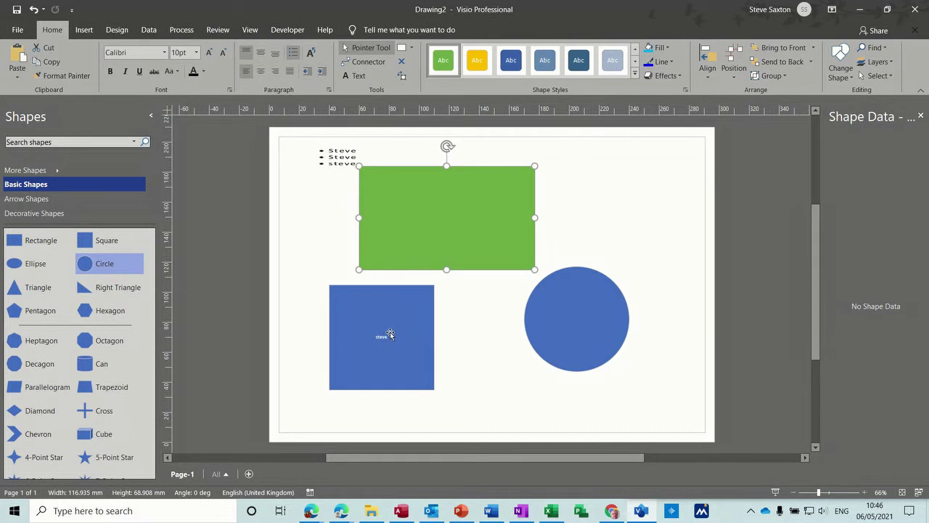
pyautogui.moveTo(390, 334); pyautogui.dragTo(442, 356)
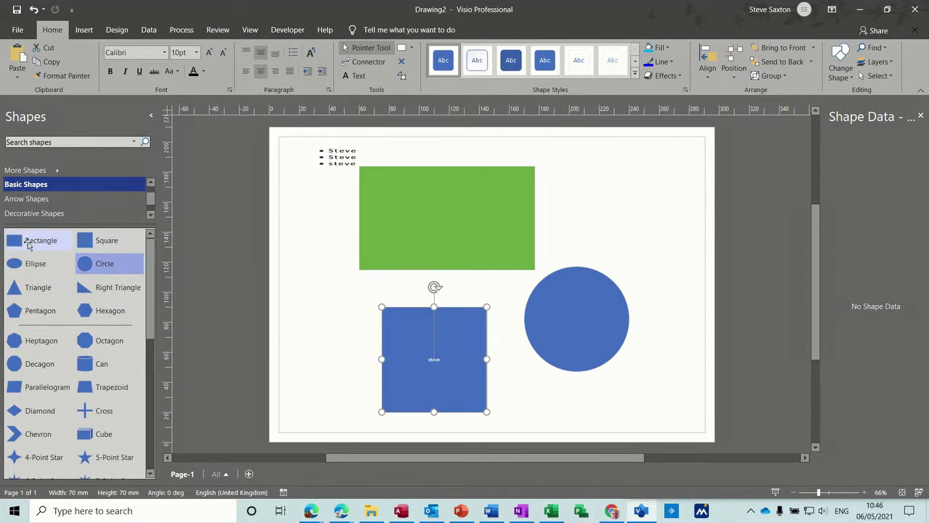
# Step: Place a new rectangle over the green one, delete it, and shift the green rectangle slightly left
pyautogui.moveTo(32, 245); pyautogui.dragTo(554, 311)
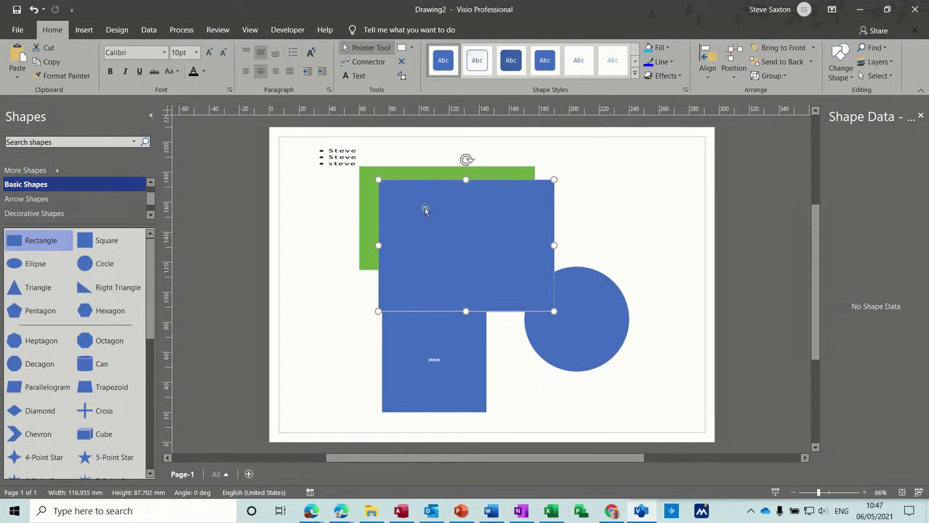
pyautogui.press('Delete')
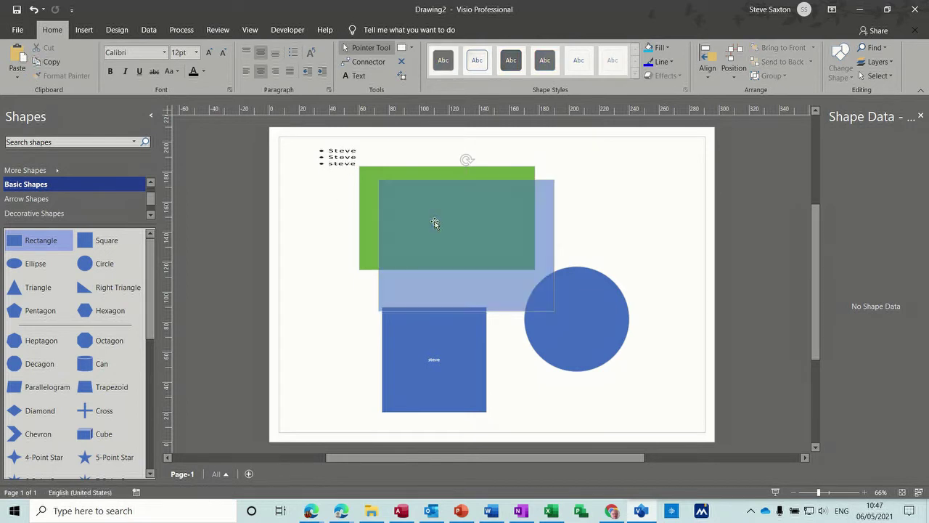
pyautogui.moveTo(435, 223); pyautogui.dragTo(422, 224)
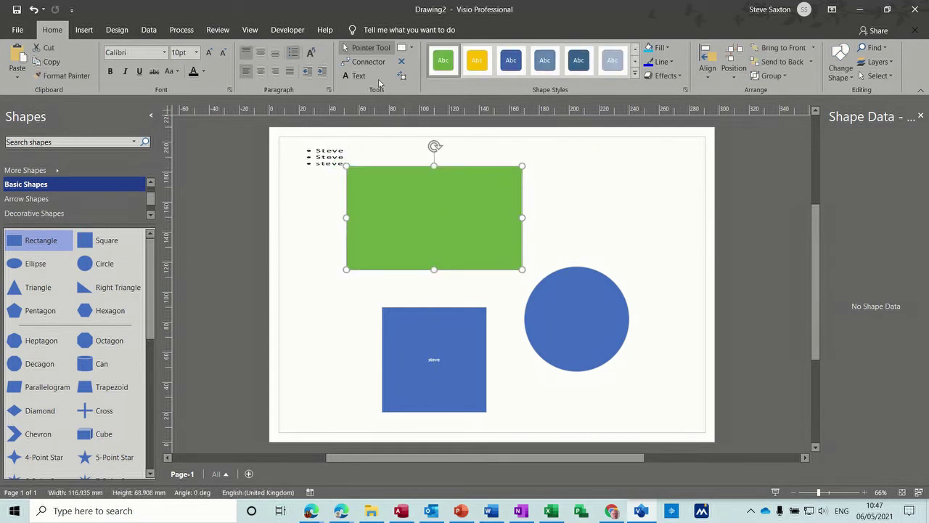
# Step: Add a text box about 49 by 10 mm to the upper right of the green rectangle, enter a first name and nudge it left
pyautogui.click(355, 77)
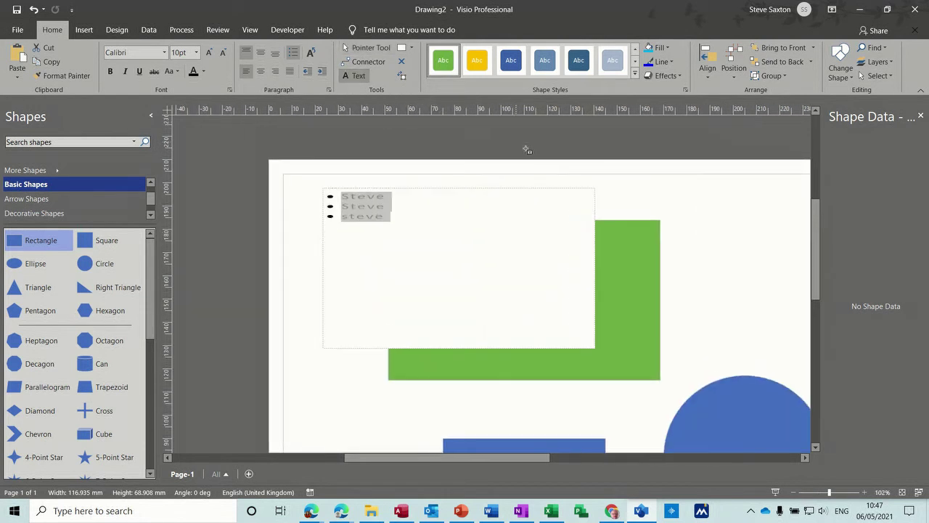
pyautogui.moveTo(677, 197); pyautogui.dragTo(787, 216)
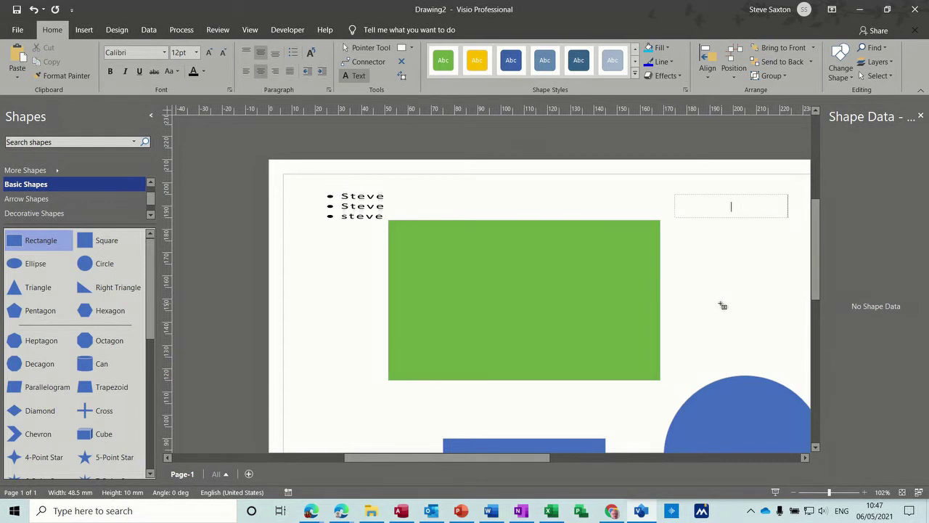
pyautogui.write('steve')
pyautogui.click(367, 49)
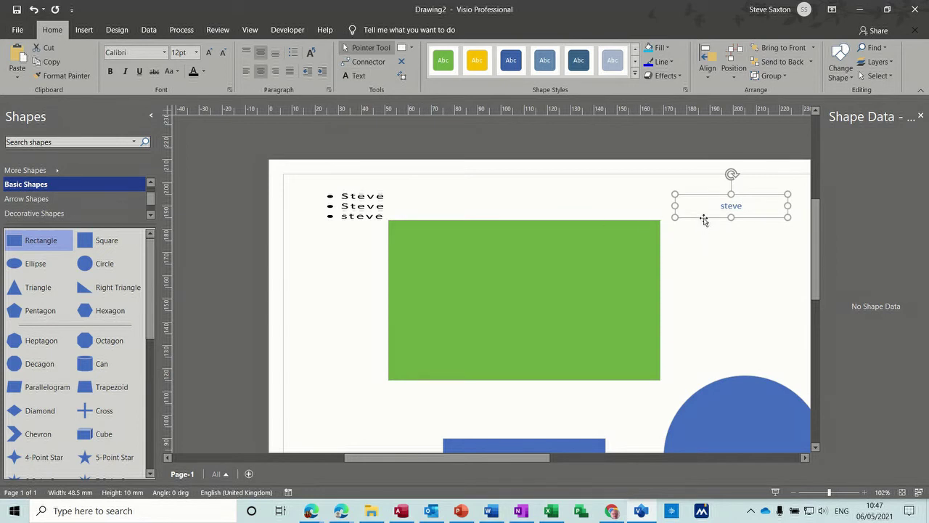
pyautogui.moveTo(704, 220)
pyautogui.mouseDown()
pyautogui.moveTo(683, 239)
pyautogui.moveTo(514, 271)
pyautogui.moveTo(700, 234)
pyautogui.moveTo(676, 231)
pyautogui.moveTo(692, 218)
pyautogui.mouseUp()
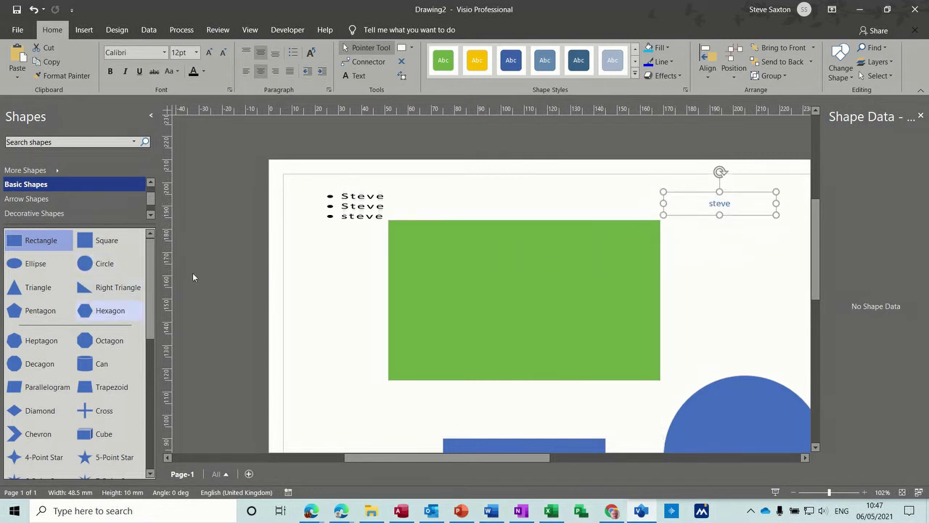
# Step: Delete the green rectangle, and place the text box near the page's upper left with the blue square below it
pyautogui.click(405, 263)
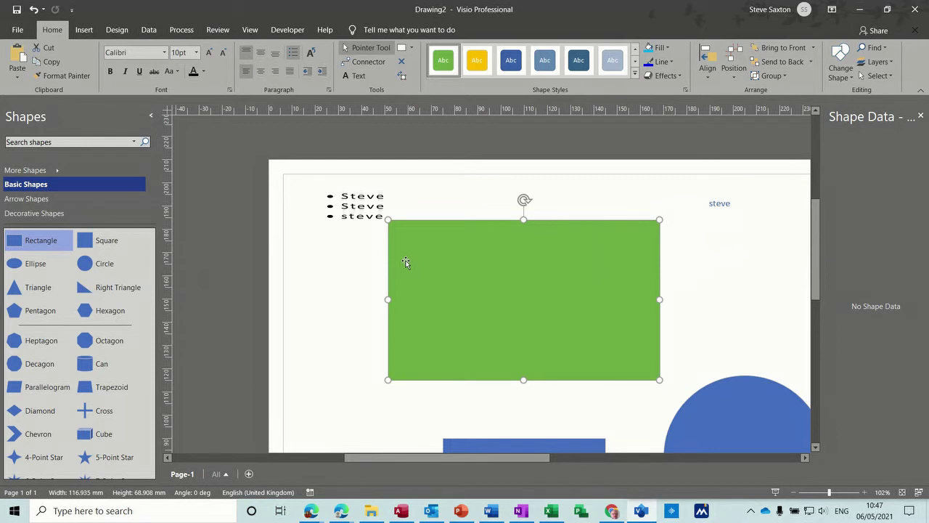
pyautogui.press('Delete')
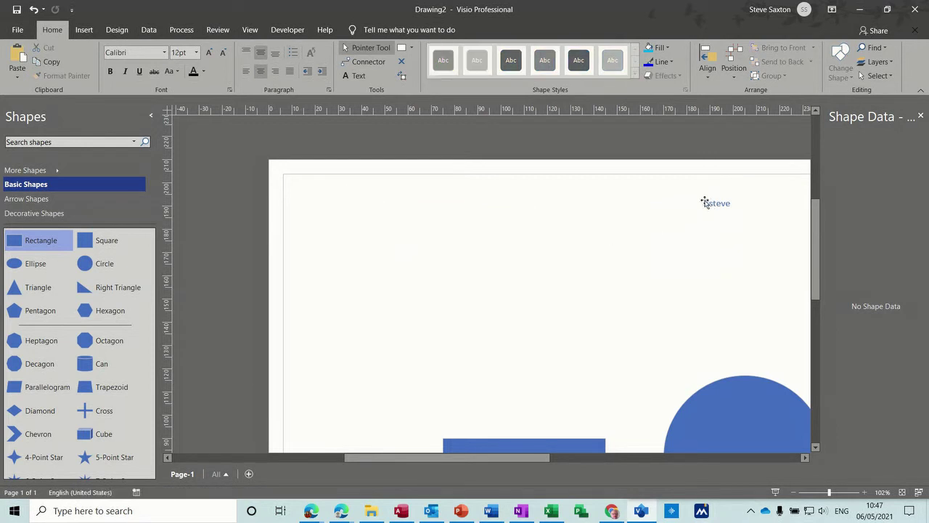
pyautogui.moveTo(710, 202); pyautogui.dragTo(408, 204)
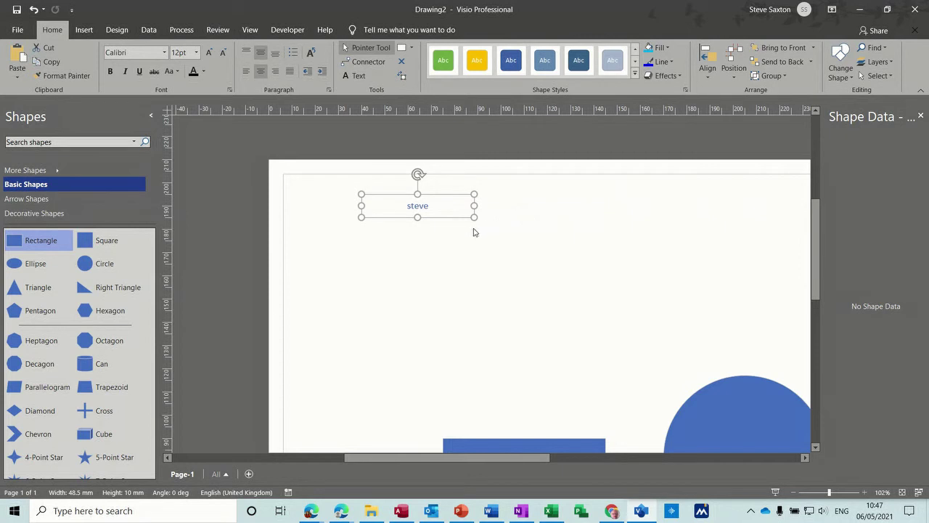
pyautogui.moveTo(500, 442); pyautogui.dragTo(406, 273)
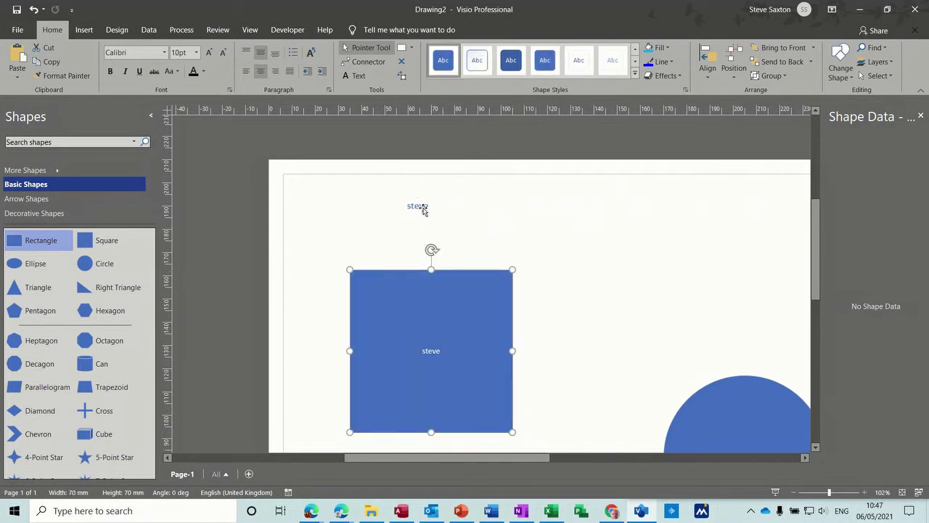
# Step: Try the text box on top of the blue square, colour its text black and place it back above the square
pyautogui.moveTo(424, 210); pyautogui.dragTo(437, 308)
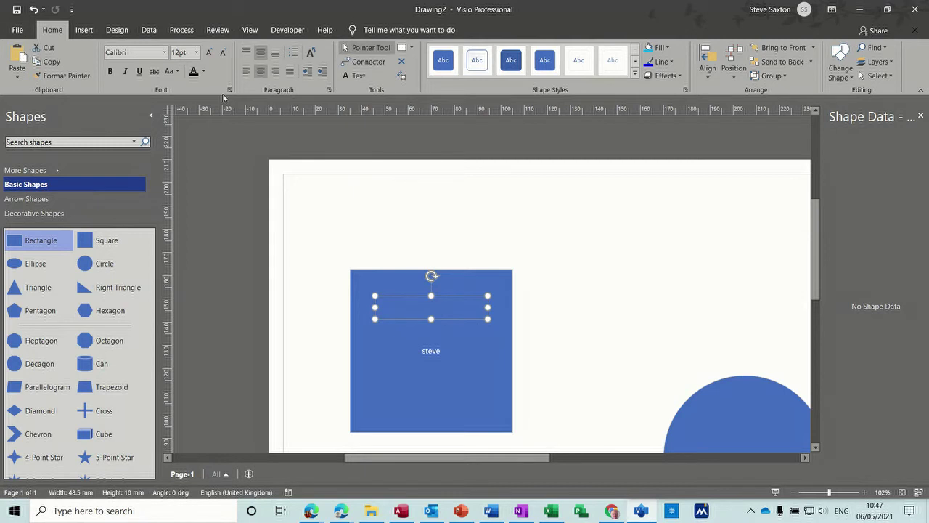
pyautogui.click(196, 75)
pyautogui.moveTo(460, 320); pyautogui.dragTo(472, 216)
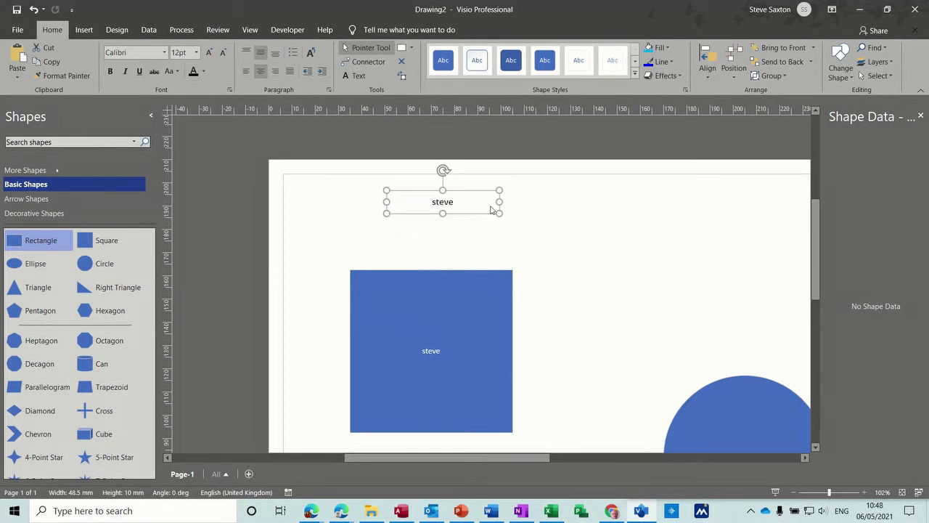
# Step: Give the text box a red outline with long dashes and a 3 pt weight
pyautogui.click(671, 62)
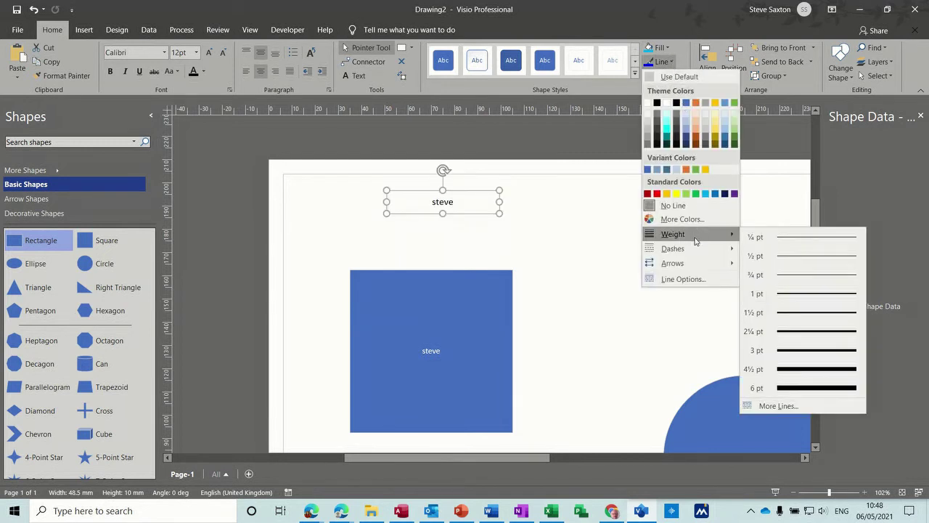
pyautogui.moveTo(699, 249)
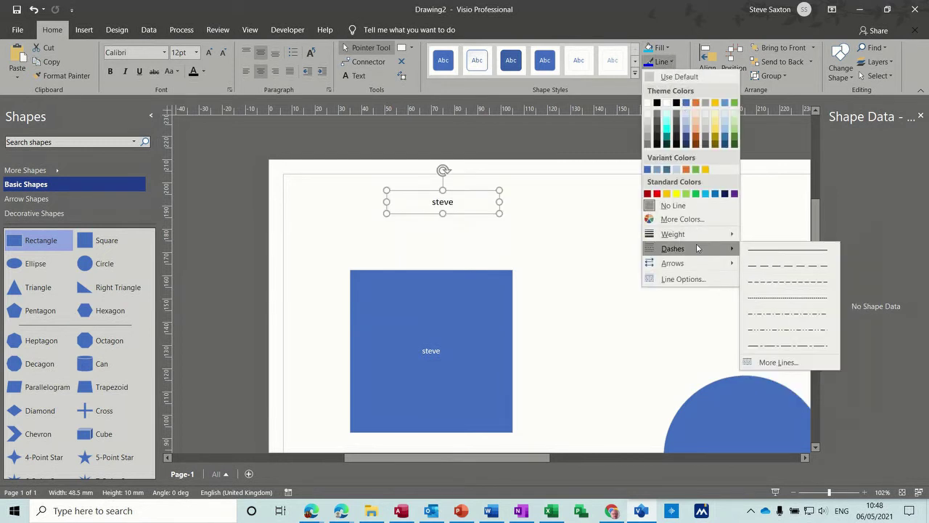
pyautogui.click(754, 266)
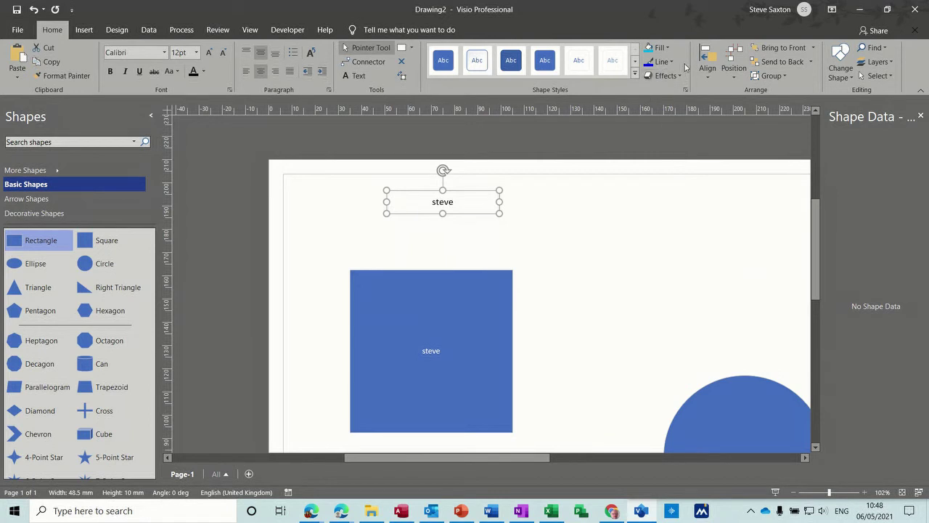
pyautogui.click(675, 64)
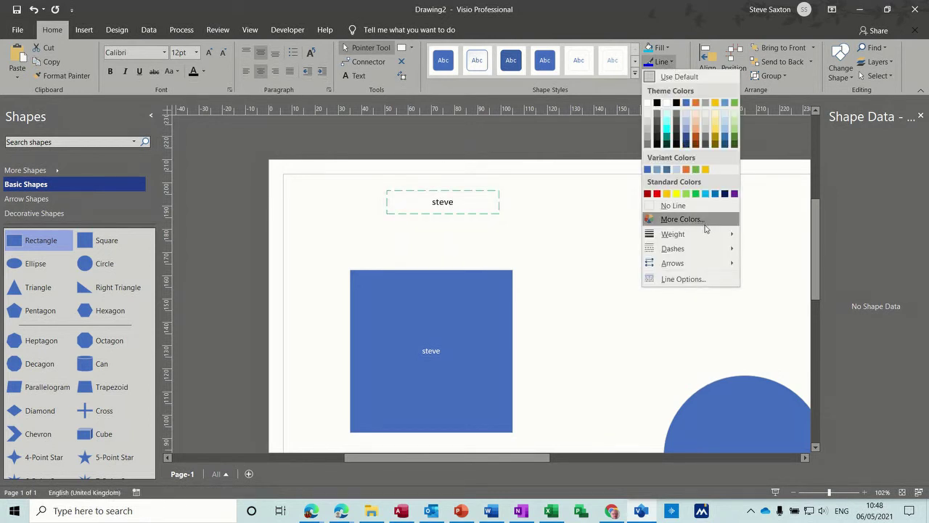
pyautogui.moveTo(707, 236)
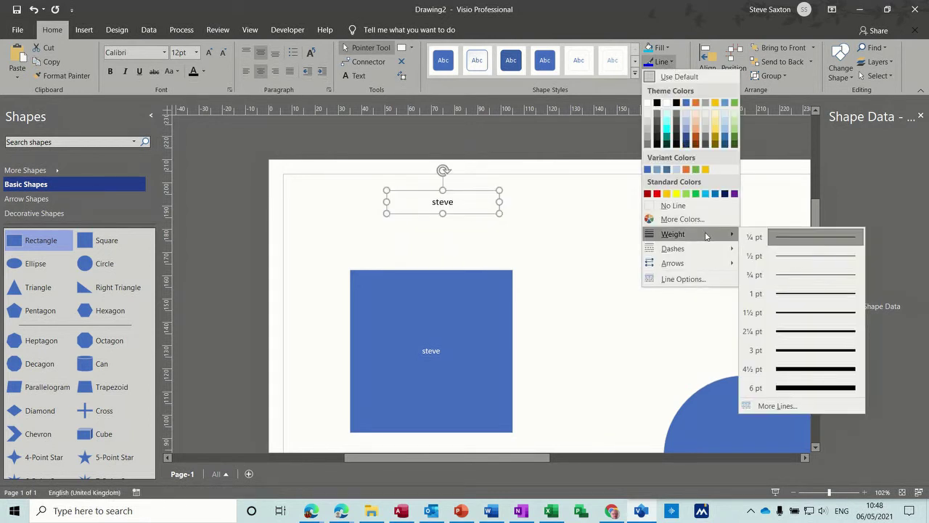
pyautogui.click(793, 351)
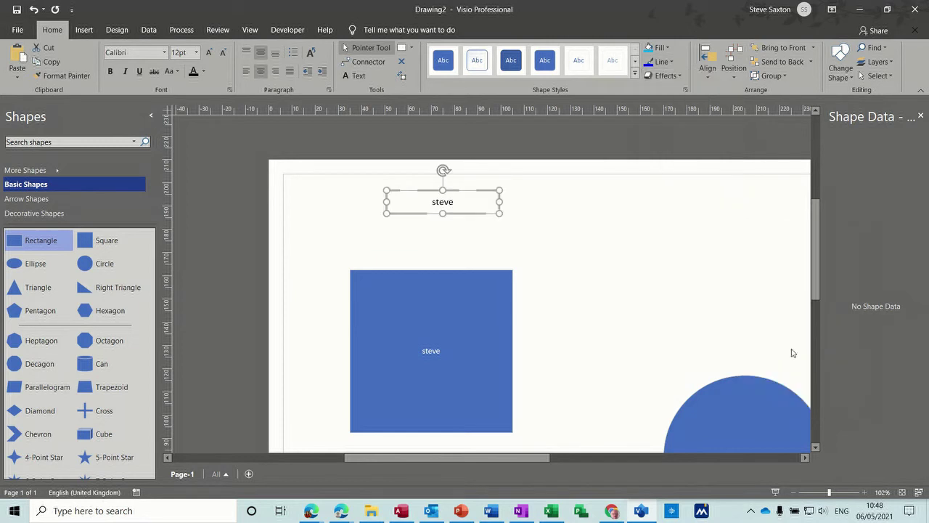
pyautogui.click(672, 64)
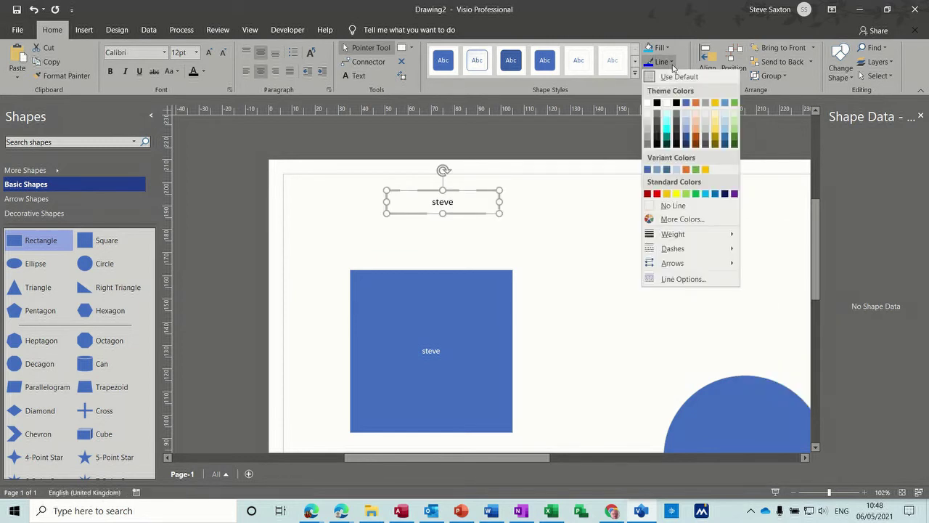
pyautogui.click(658, 193)
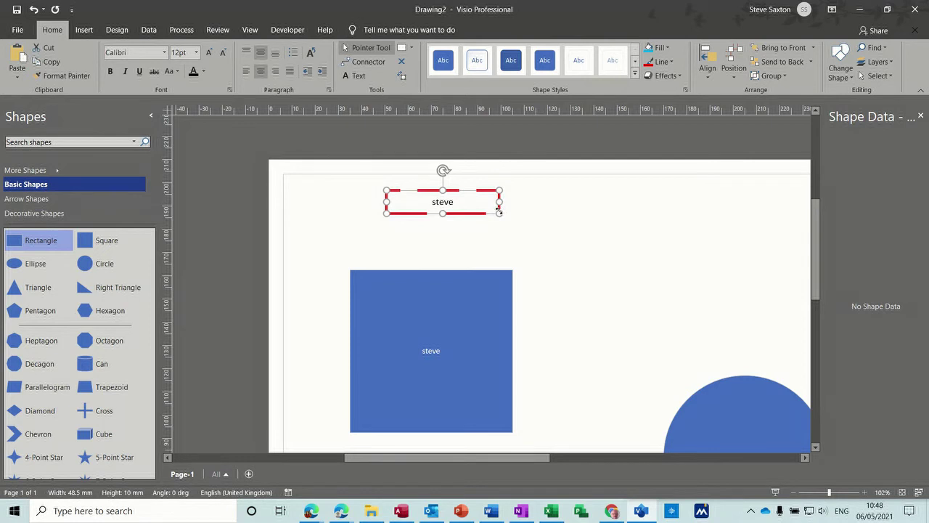
# Step: Enlarge the text box to about 86 by 18 mm and fill it light blue
pyautogui.moveTo(498, 210); pyautogui.dragTo(585, 215)
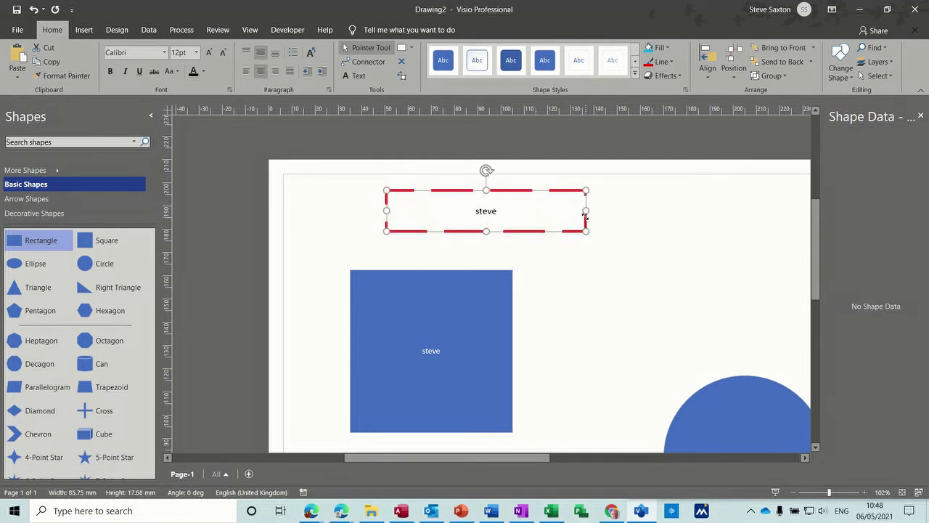
pyautogui.click(655, 49)
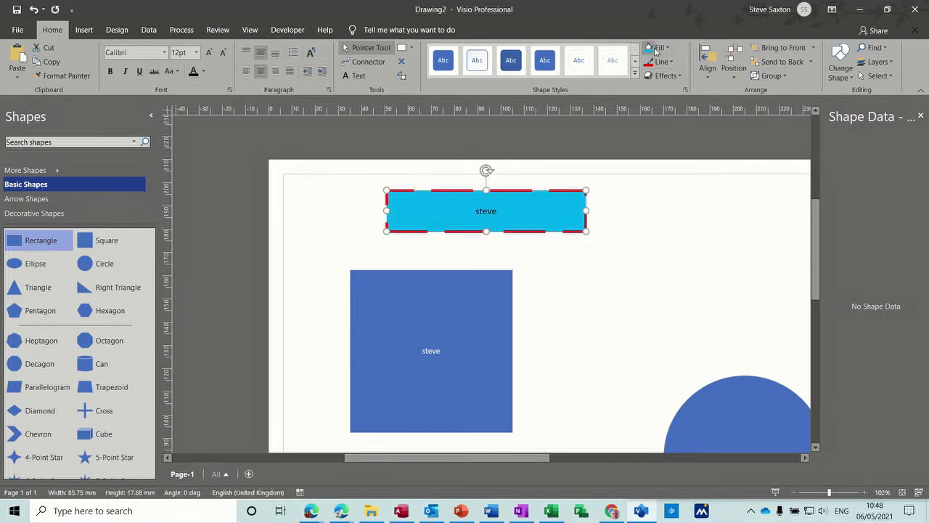
# Step: Switch the text box to a gradient fill and add an orange gradient stop after the first stop
pyautogui.click(668, 48)
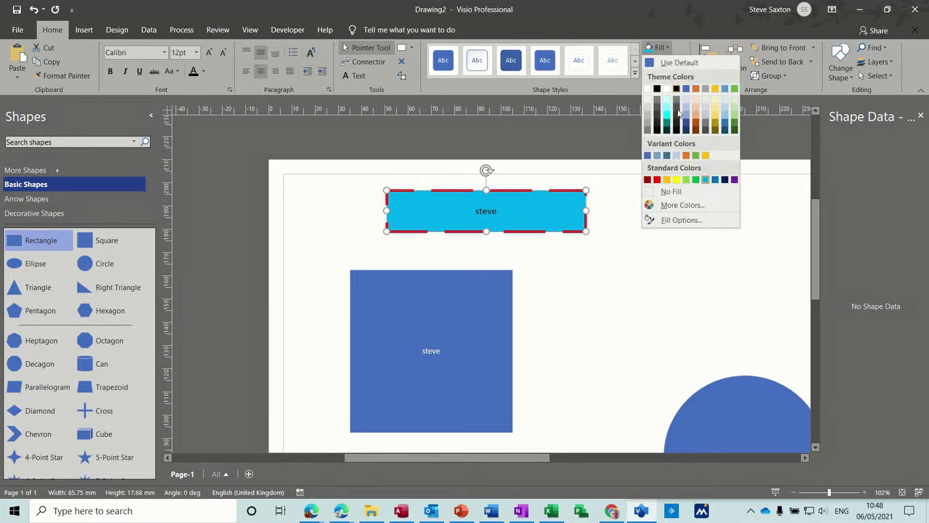
pyautogui.click(681, 220)
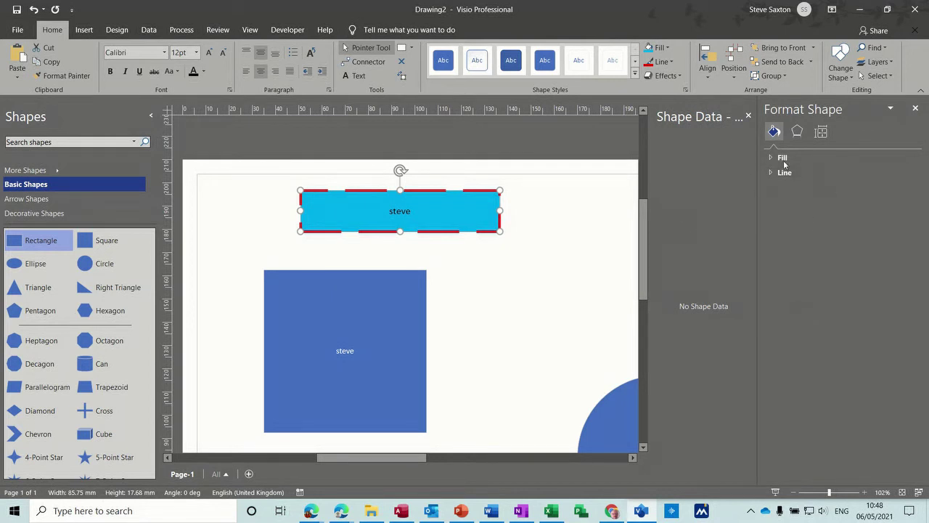
pyautogui.click(783, 158)
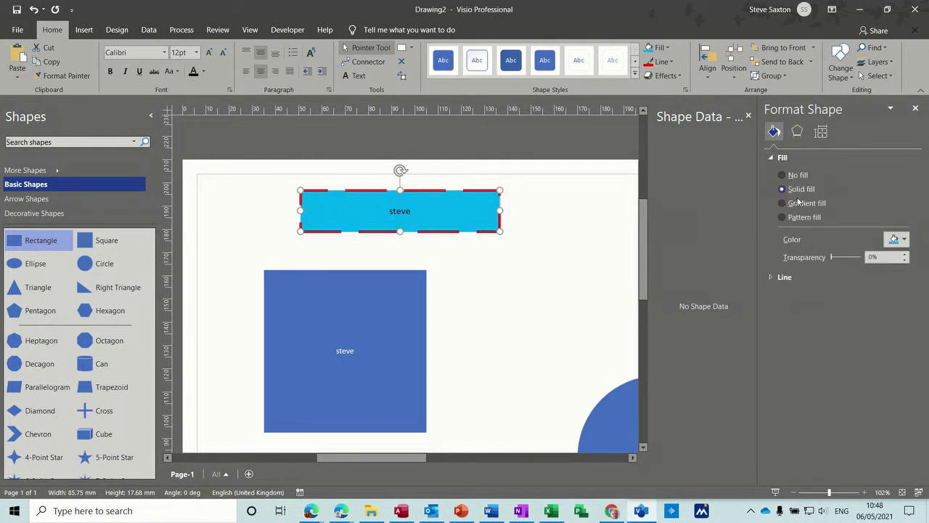
pyautogui.click(782, 203)
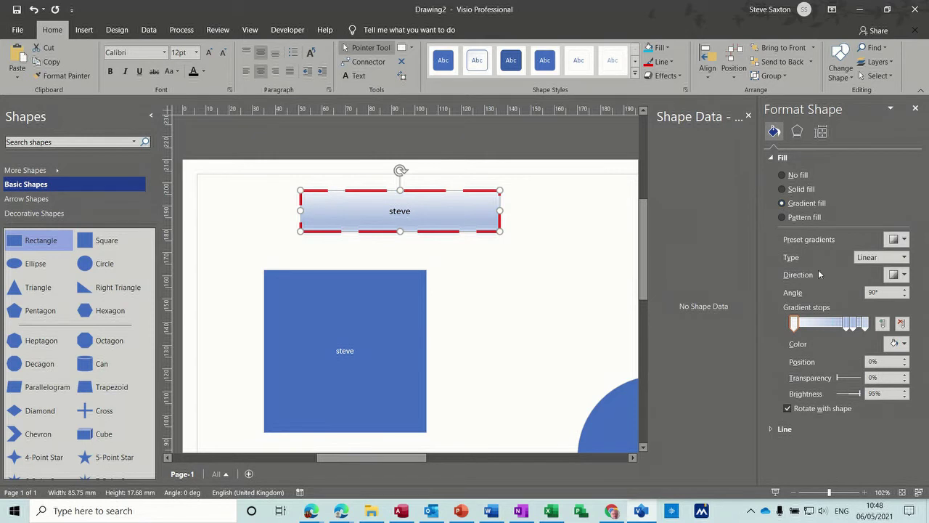
pyautogui.click(816, 324)
pyautogui.click(903, 344)
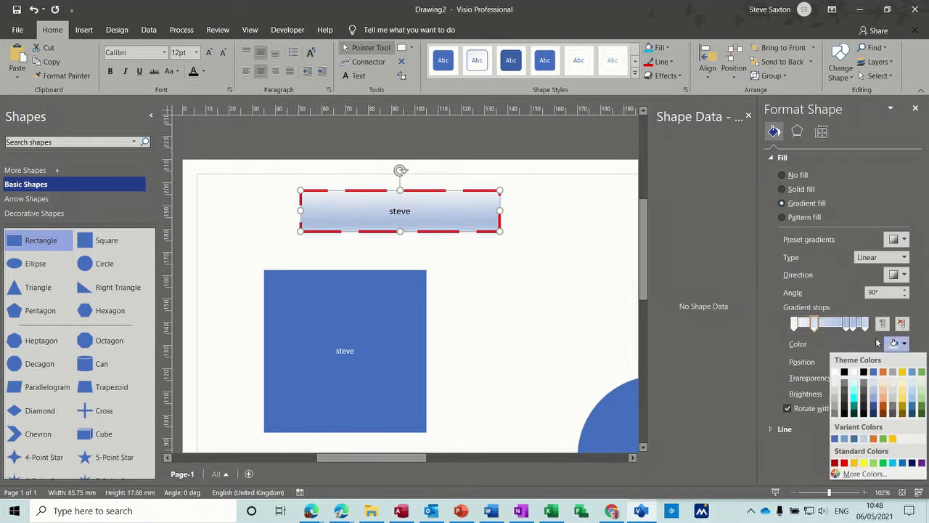
pyautogui.click(884, 373)
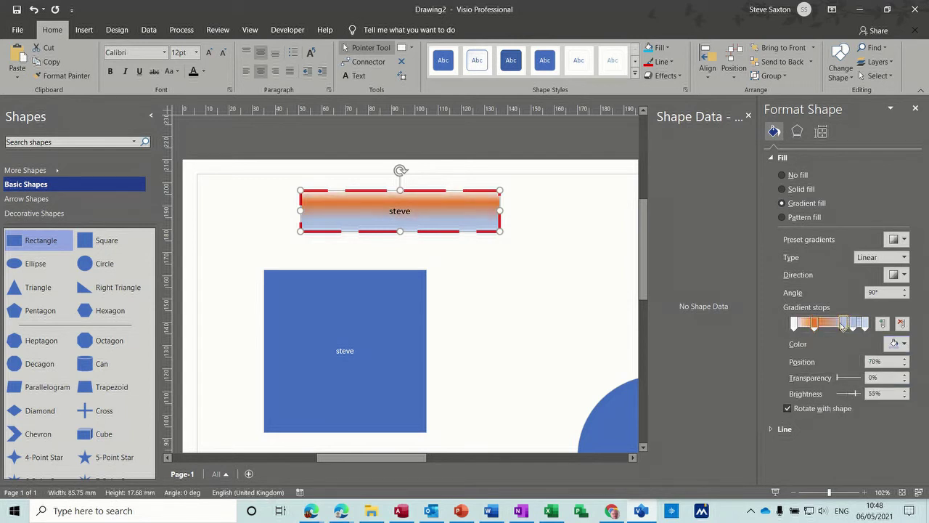
# Step: Move the gradient stop following the orange one to 54%, colour it red and set its transparency to 71%
pyautogui.click(832, 325)
pyautogui.click(904, 344)
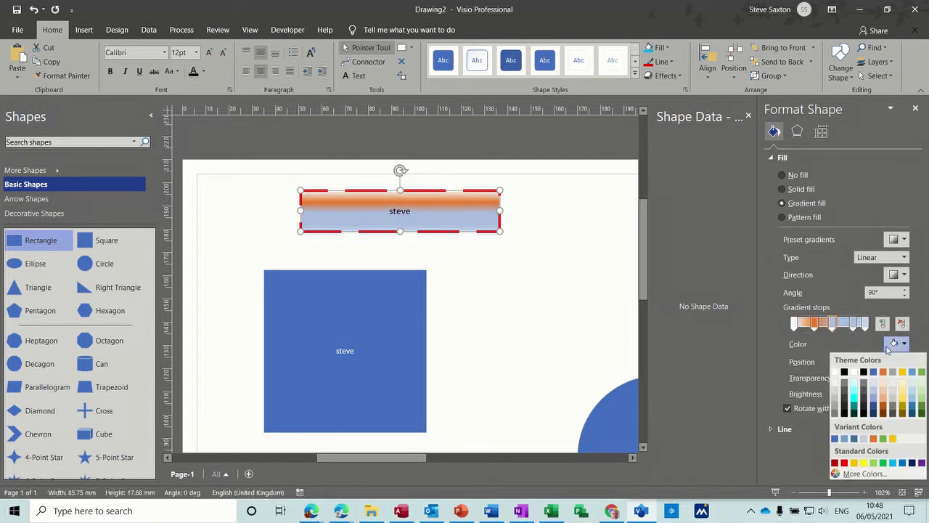
pyautogui.click(844, 464)
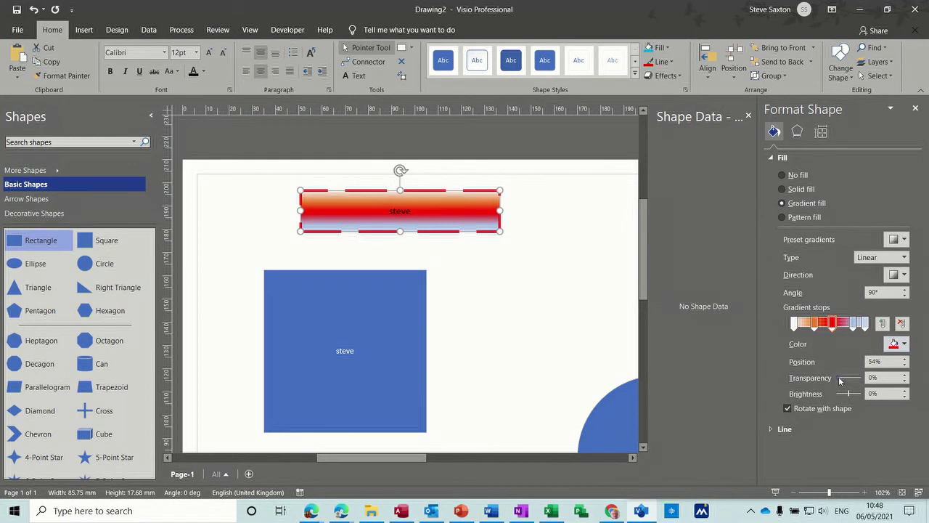
pyautogui.moveTo(840, 379); pyautogui.dragTo(857, 380)
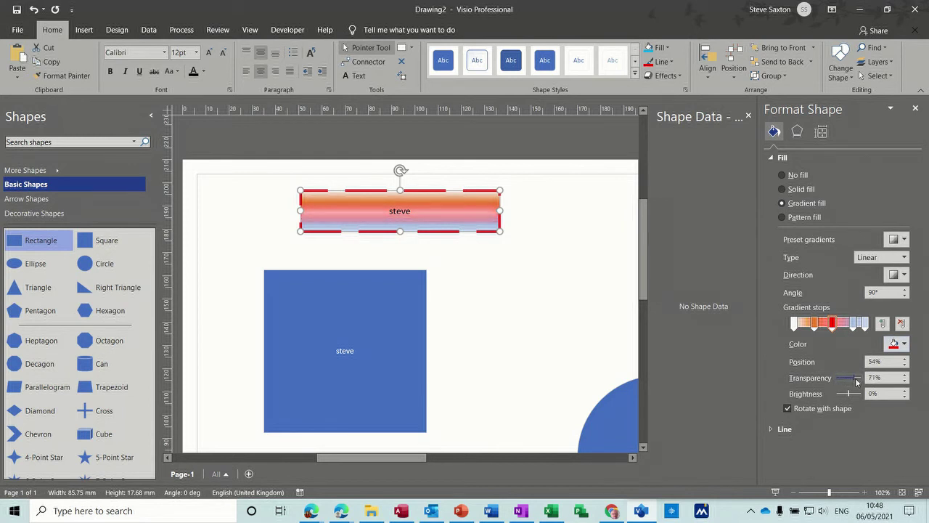
# Step: Set the text box gradient to a 225° direction and the Radial type, and move the text box to sit centred above the square
pyautogui.click(904, 275)
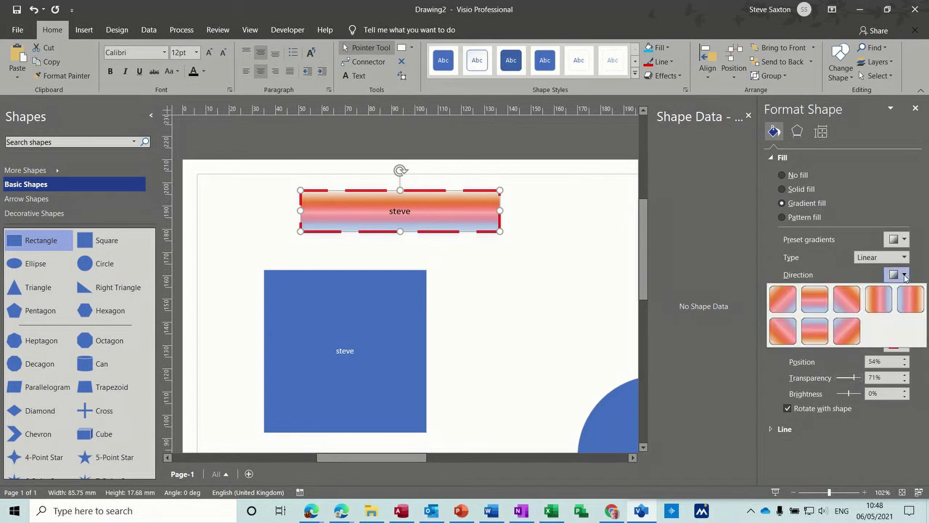
pyautogui.click(847, 331)
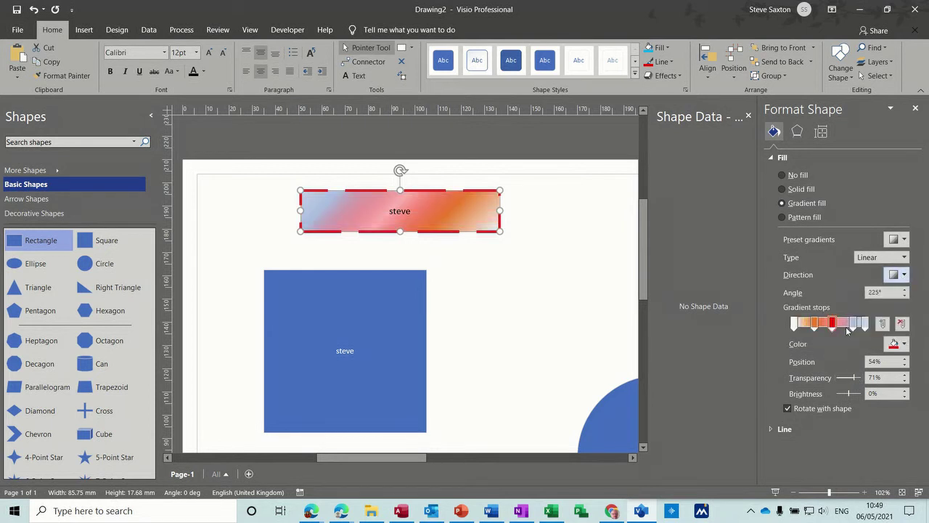
pyautogui.click(904, 257)
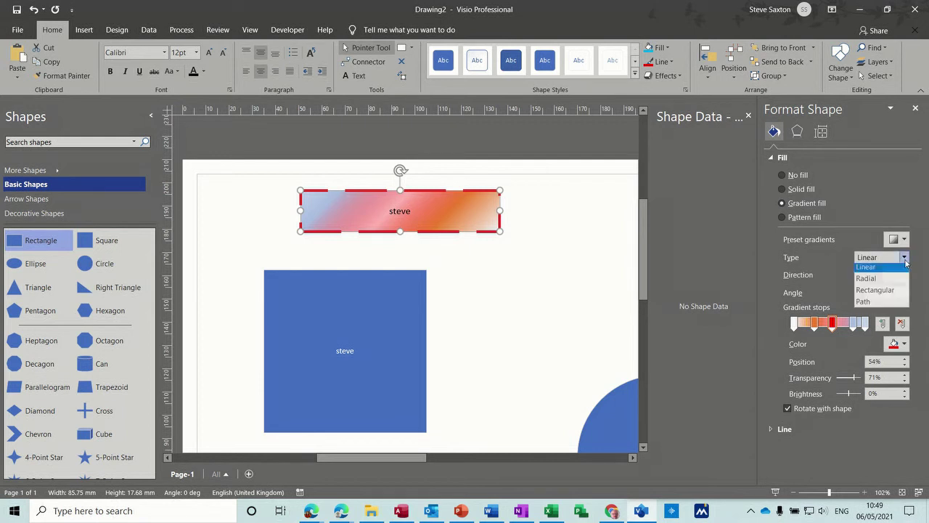
pyautogui.click(878, 283)
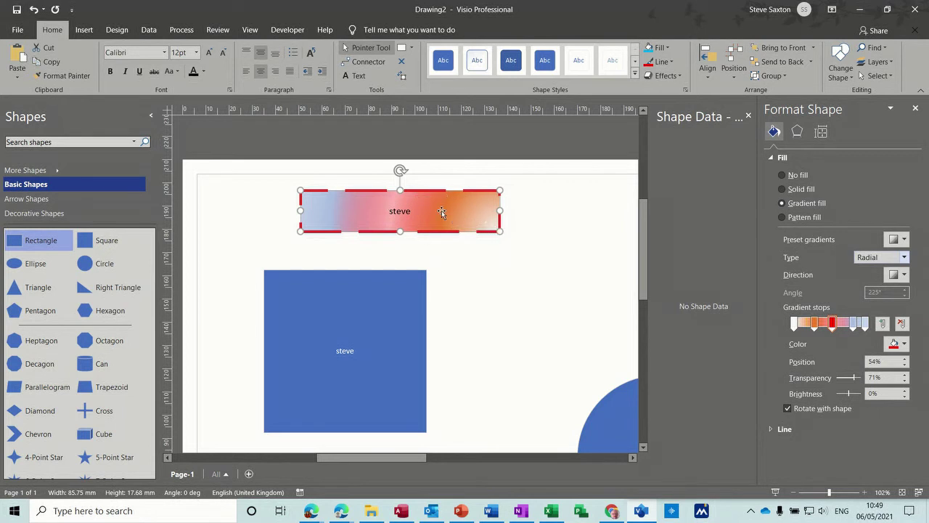
pyautogui.moveTo(441, 212); pyautogui.dragTo(386, 206)
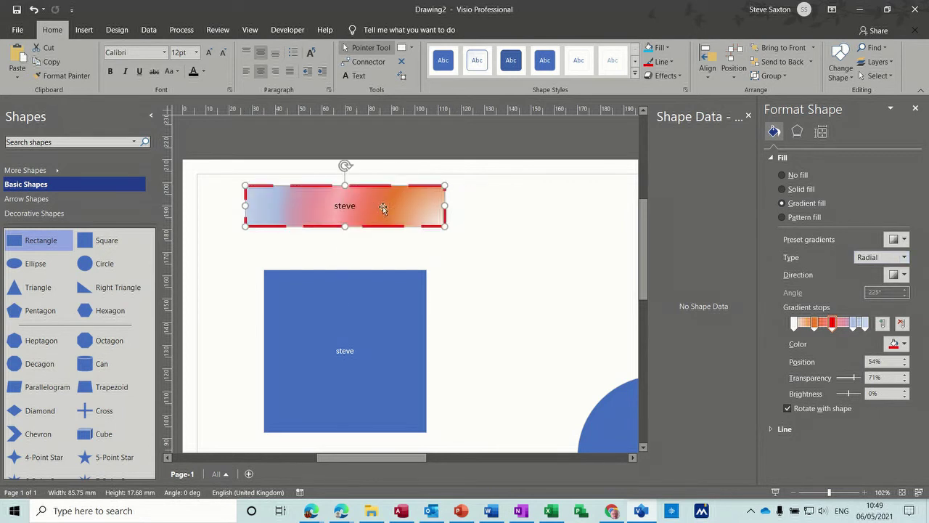
# Step: Apply the gradient fill to the large square and move it up and left to just below the text box
pyautogui.click(410, 284)
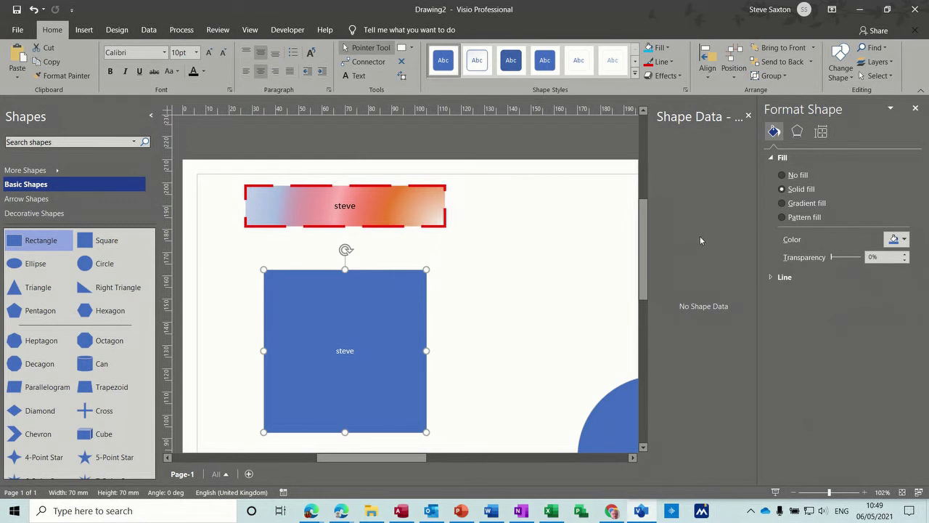
pyautogui.click(783, 204)
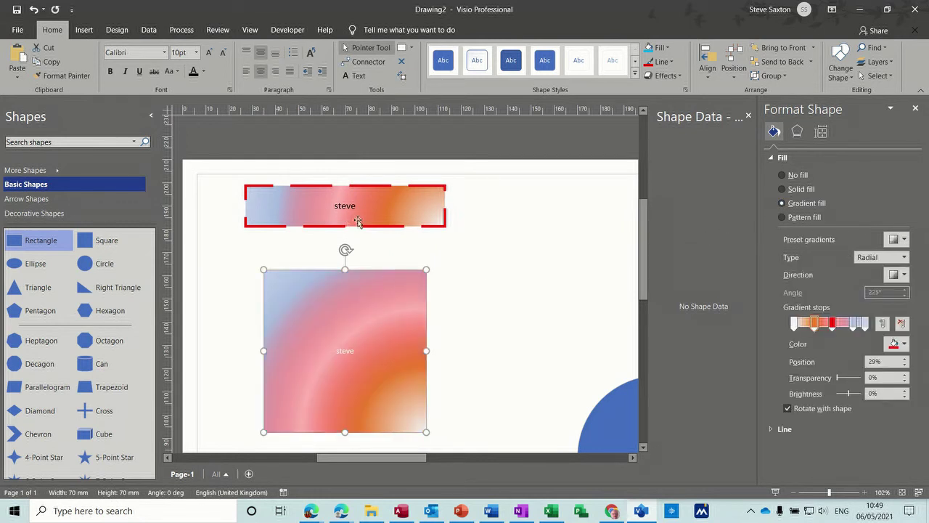
pyautogui.moveTo(373, 291); pyautogui.dragTo(325, 268)
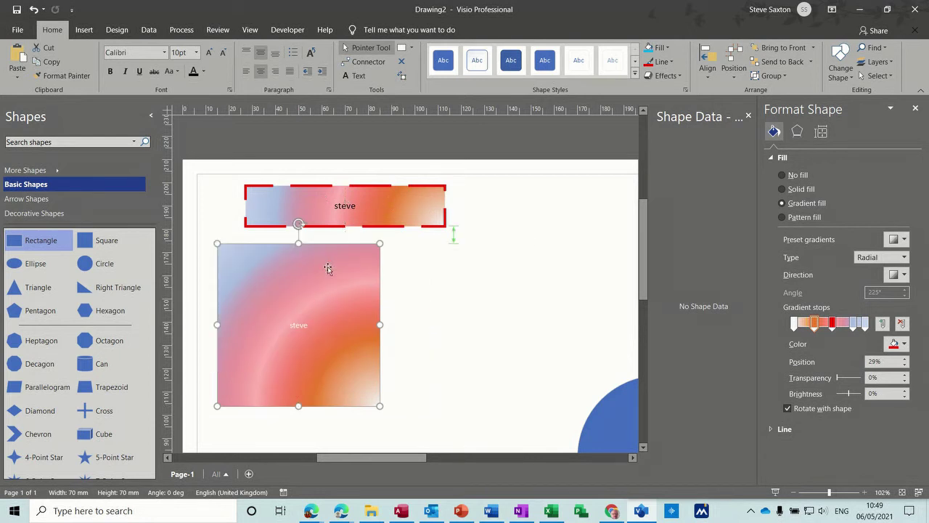
# Step: Close the Shape Data and Format Shape panes and deselect the square
pyautogui.click(749, 115)
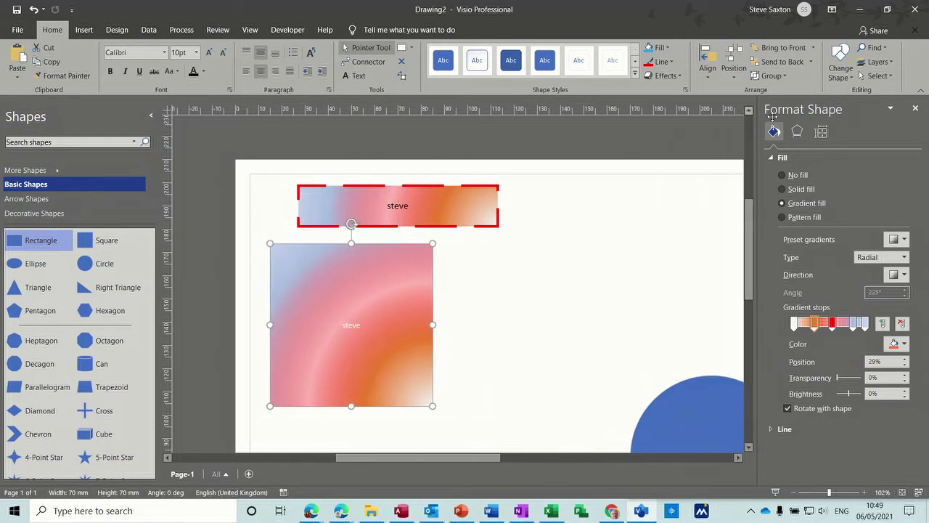
pyautogui.click(916, 110)
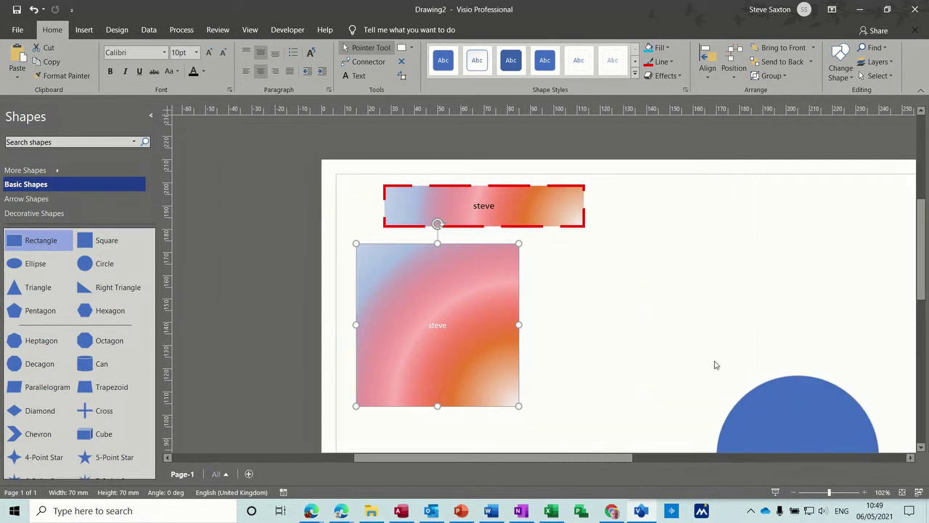
pyautogui.press('Escape')
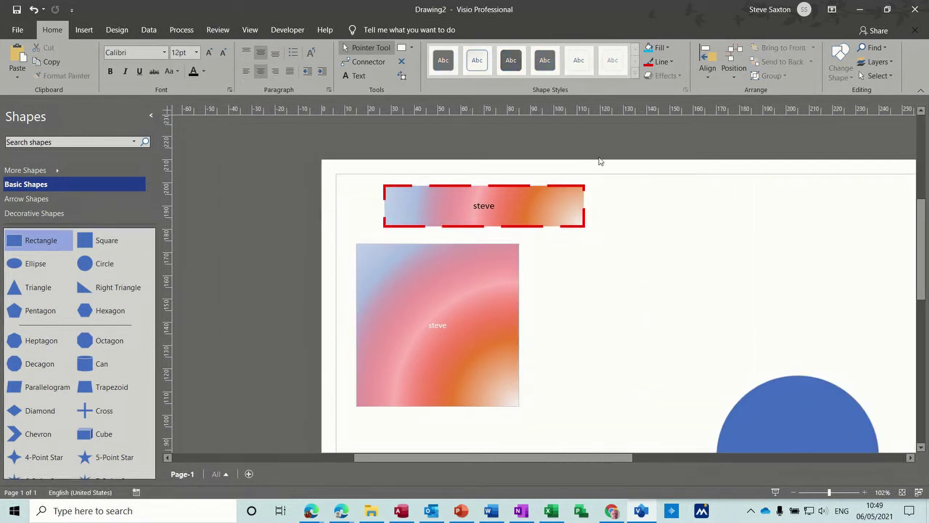
# Step: Delete the red-outlined text box above the square
pyautogui.click(505, 281)
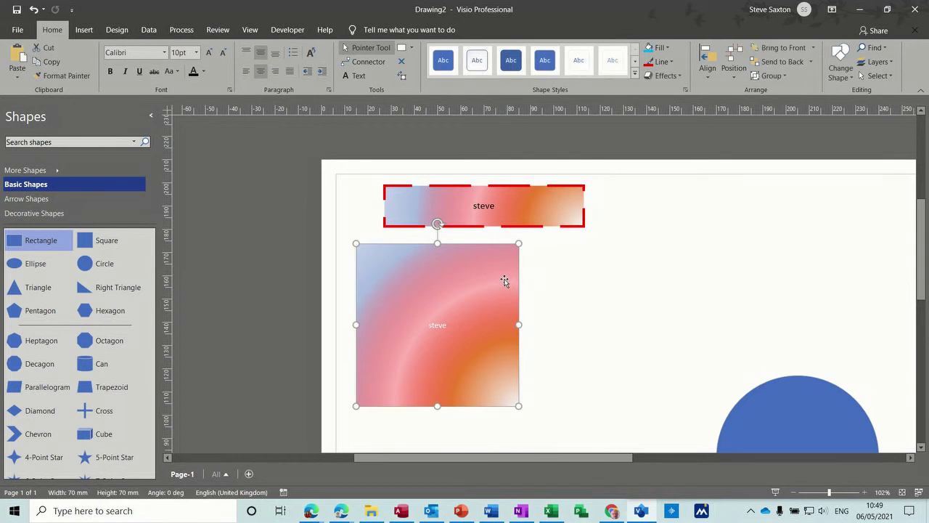
pyautogui.click(552, 223)
pyautogui.press('Delete')
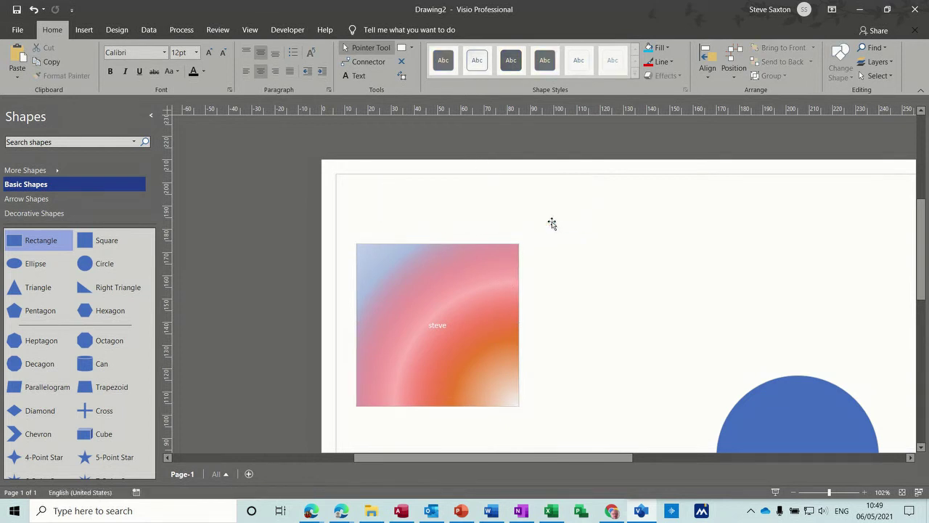
# Step: Move the blue circle level with the square so that it overlaps the square's right side, and group both shapes
pyautogui.click(496, 261)
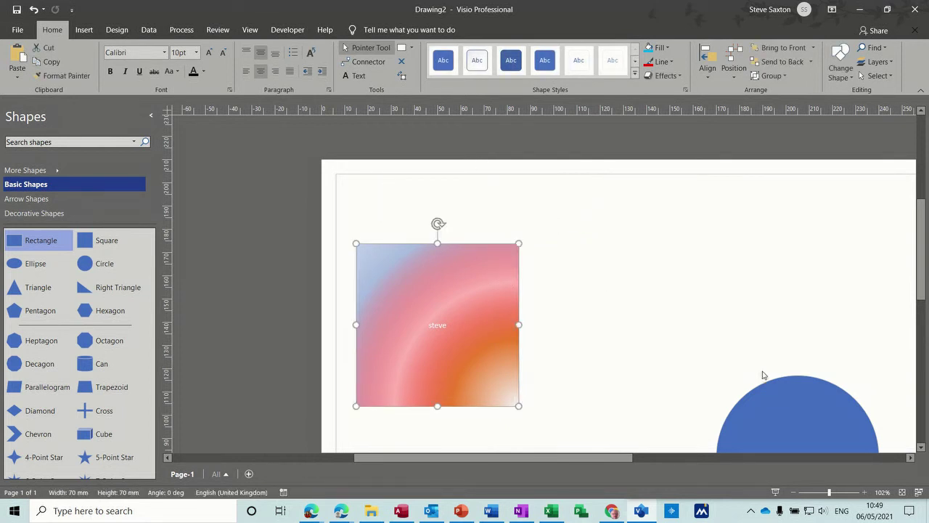
pyautogui.moveTo(786, 398); pyautogui.dragTo(530, 264)
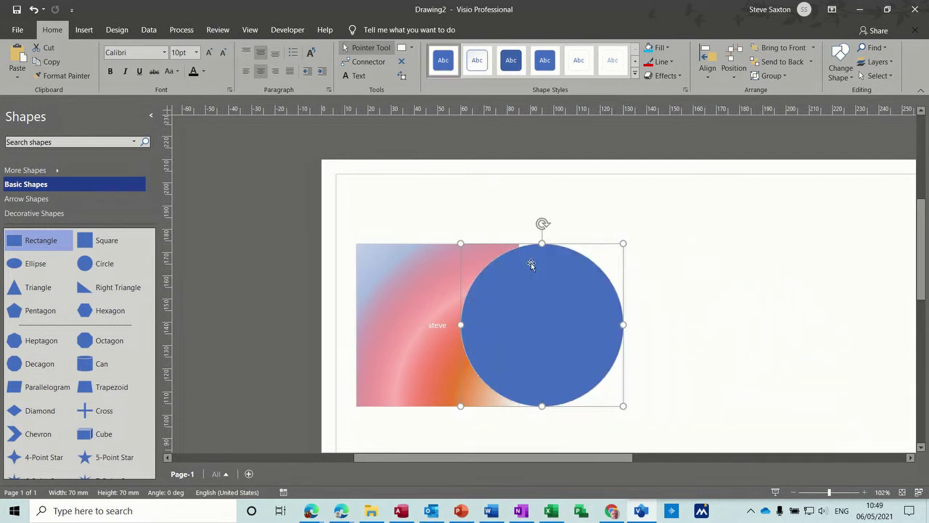
pyautogui.keyDown('shift'); pyautogui.click(421, 259); pyautogui.keyUp('shift')
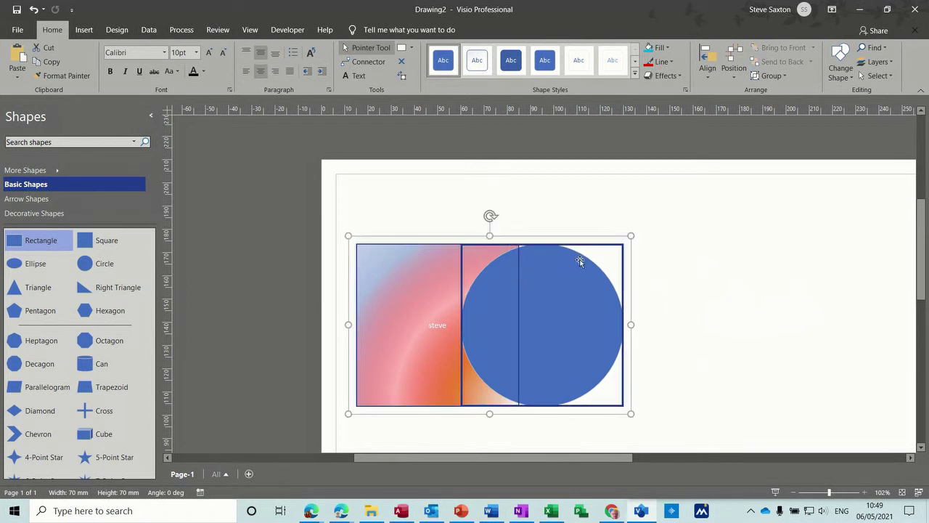
pyautogui.click(767, 76)
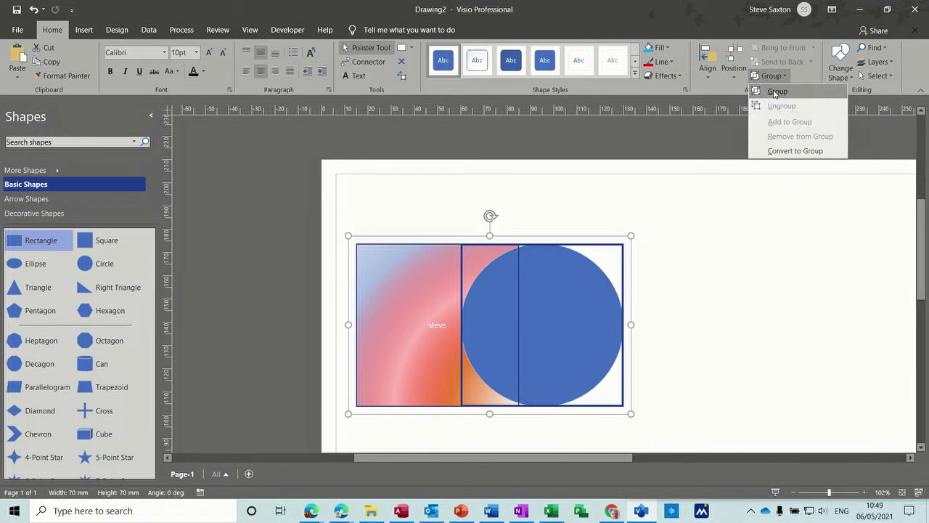
pyautogui.click(776, 91)
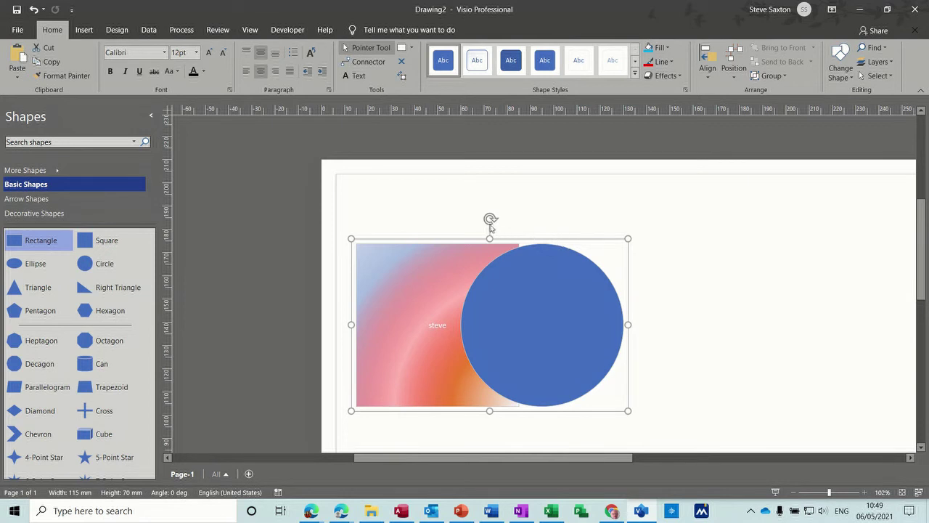
# Step: Apply a gradient fill to the grouped square and circle, and reposition the group nearer the top margin of the page
pyautogui.moveTo(490, 220)
pyautogui.mouseDown()
pyautogui.moveTo(527, 228)
pyautogui.moveTo(476, 216)
pyautogui.moveTo(444, 228)
pyautogui.moveTo(498, 221)
pyautogui.moveTo(490, 220)
pyautogui.mouseUp()
pyautogui.moveTo(559, 273); pyautogui.dragTo(636, 242)
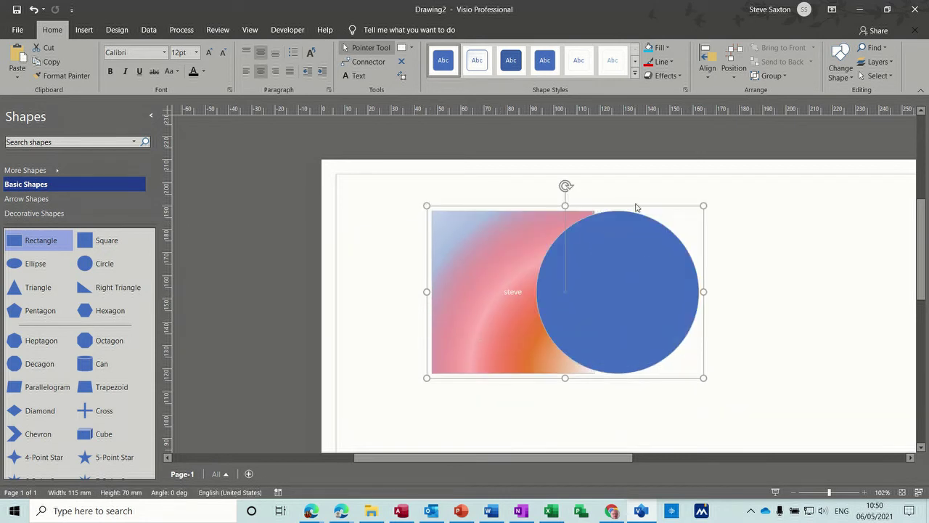
pyautogui.click(666, 48)
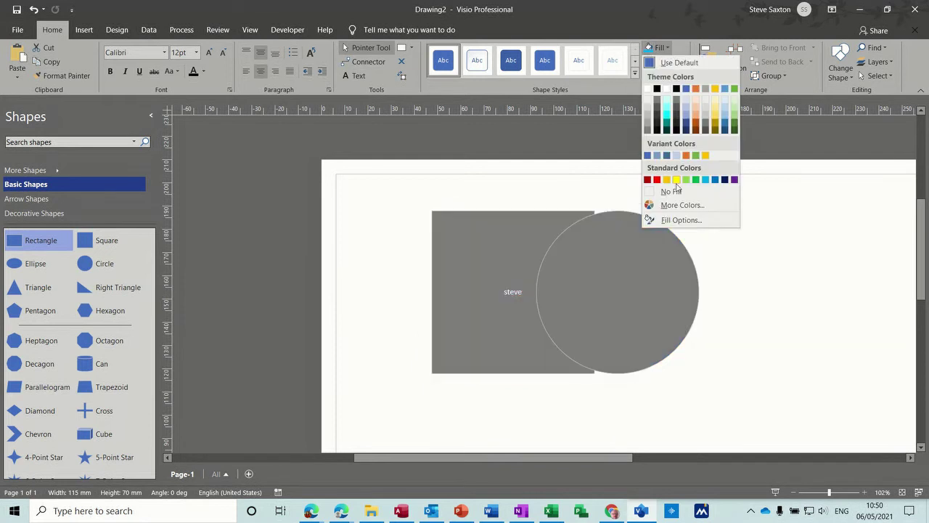
pyautogui.click(675, 219)
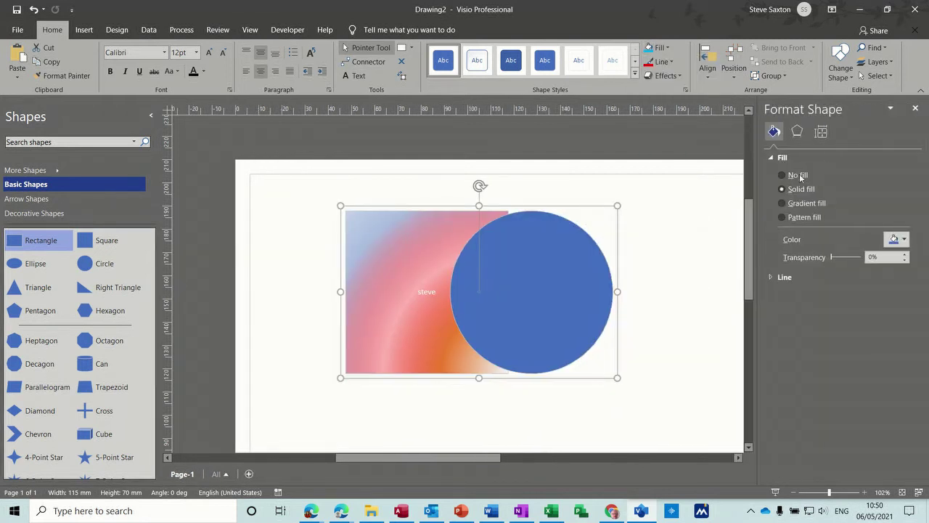
pyautogui.click(782, 203)
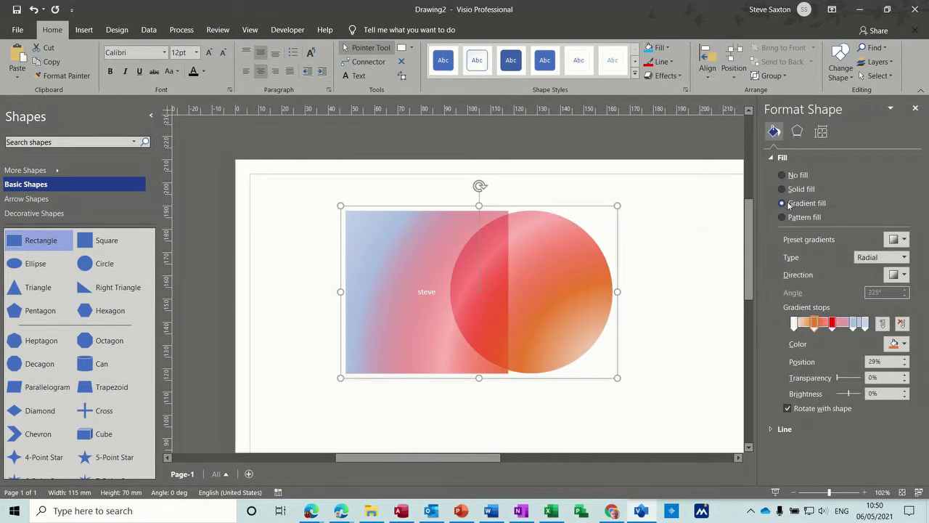
pyautogui.click(915, 108)
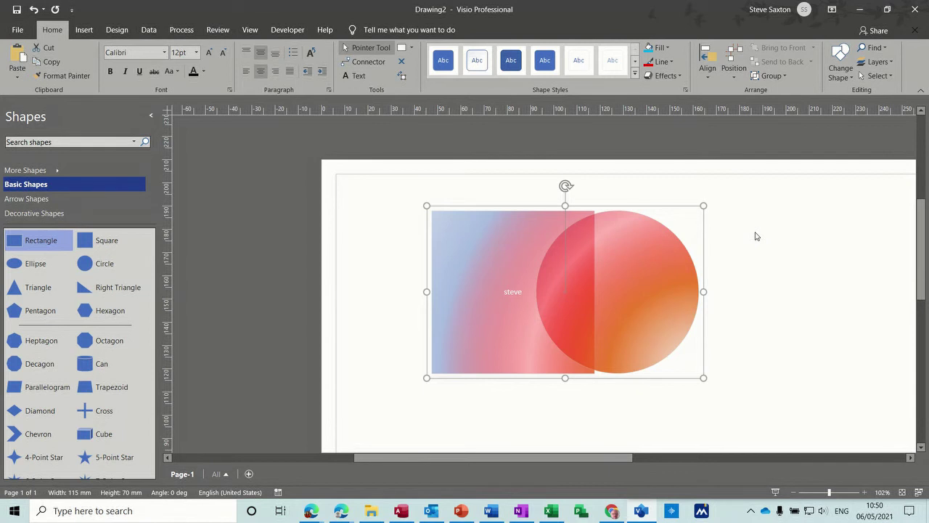
pyautogui.moveTo(646, 270); pyautogui.dragTo(612, 259)
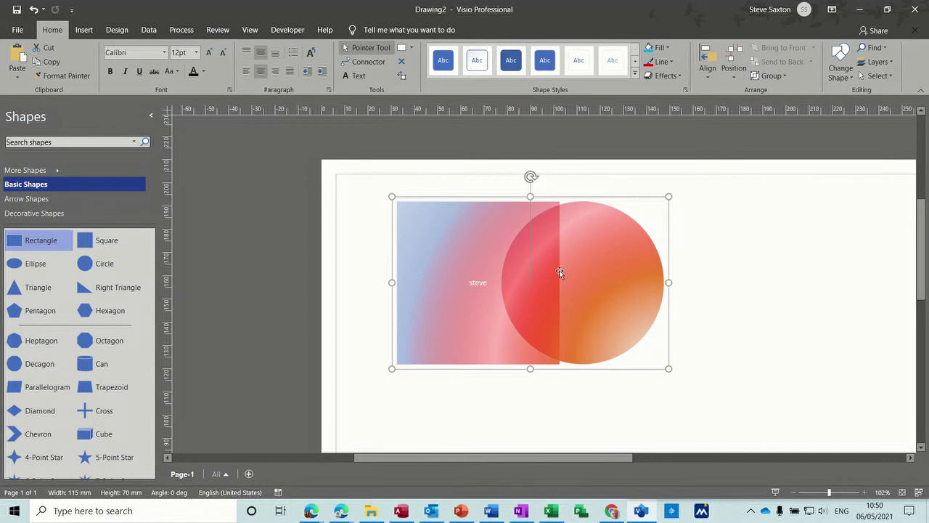
pyautogui.click(784, 78)
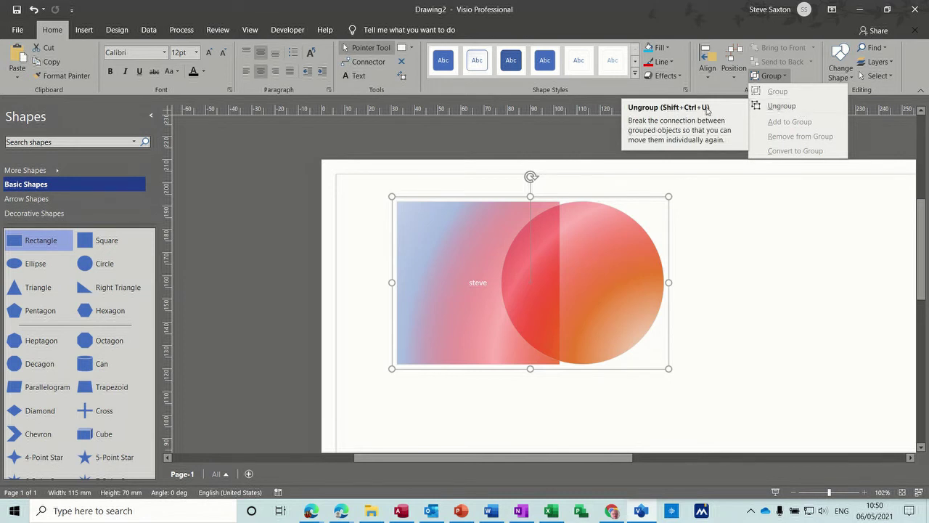
pyautogui.click(850, 79)
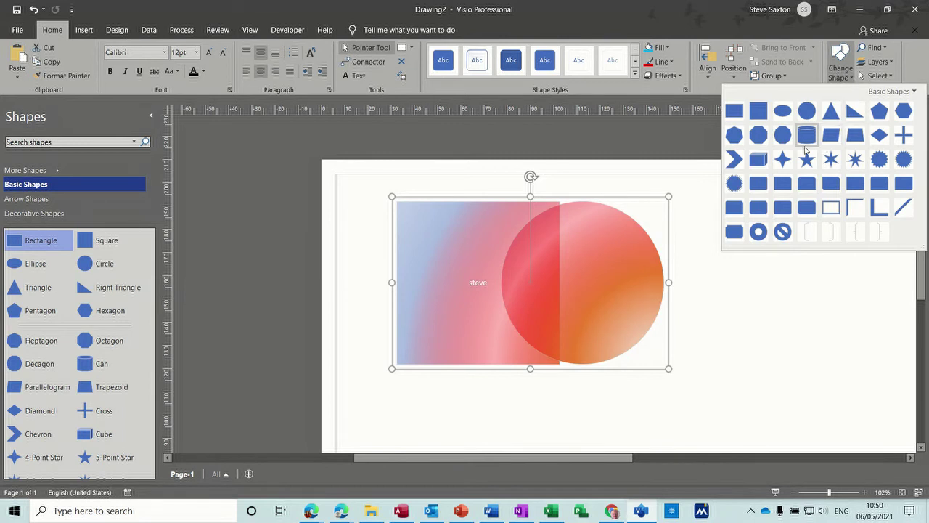
pyautogui.click(714, 286)
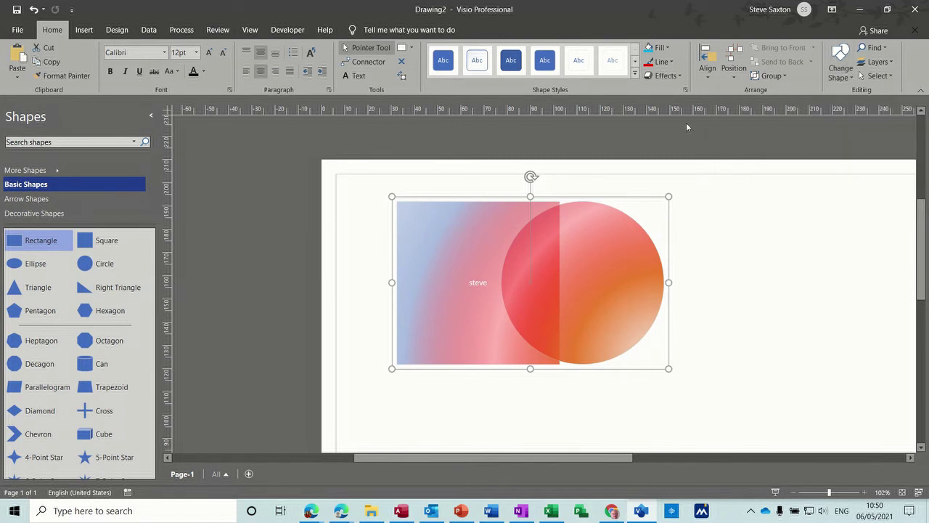
# Step: Add a perspective shadow that falls below the grouped square and circle
pyautogui.click(665, 76)
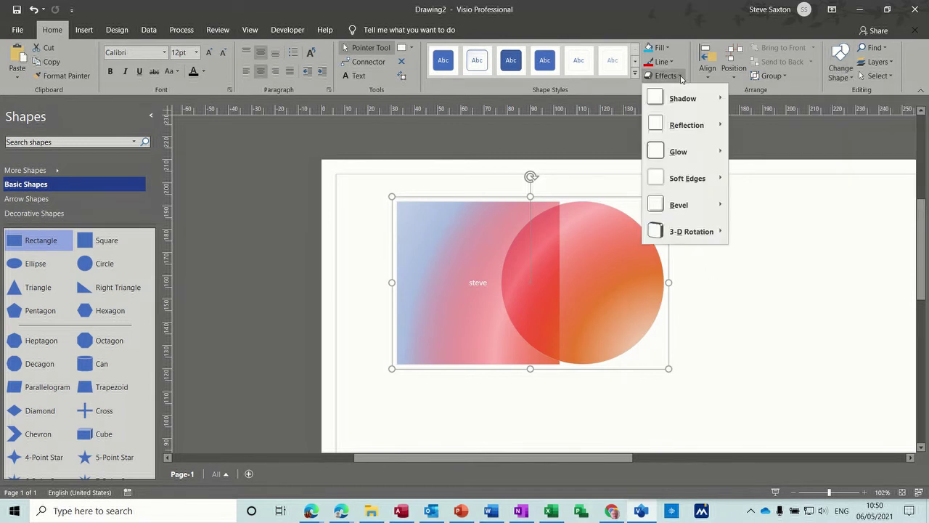
pyautogui.moveTo(705, 100)
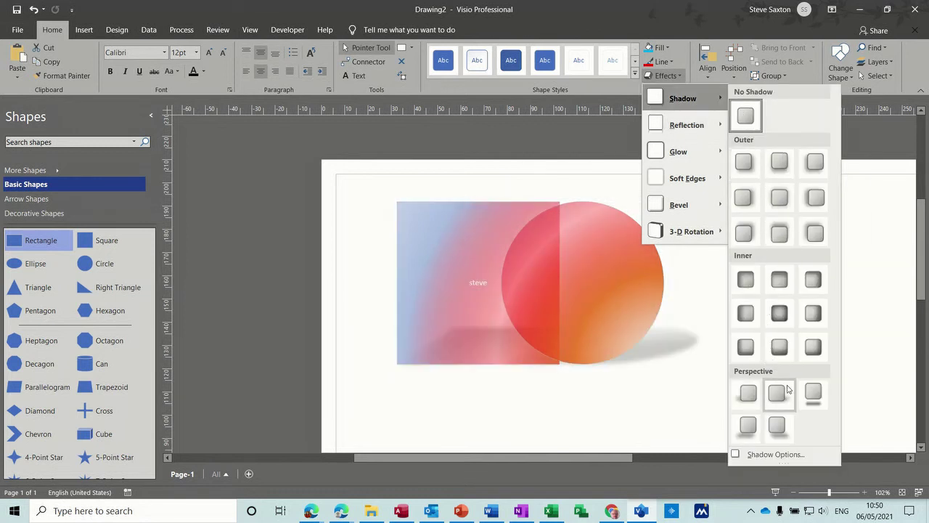
pyautogui.click(812, 397)
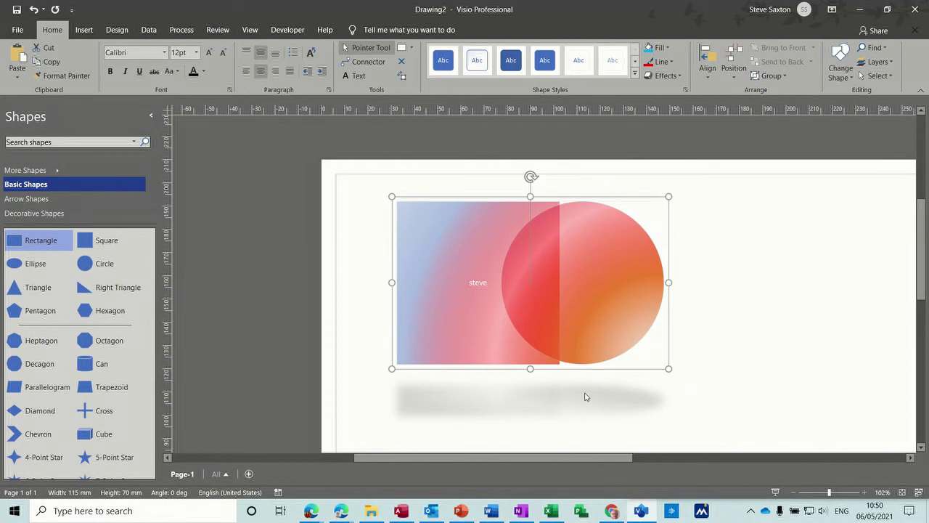
# Step: Customise the group's shadow with 33% transparency, red colour, 25 pt blur and 85 pt distance
pyautogui.click(683, 77)
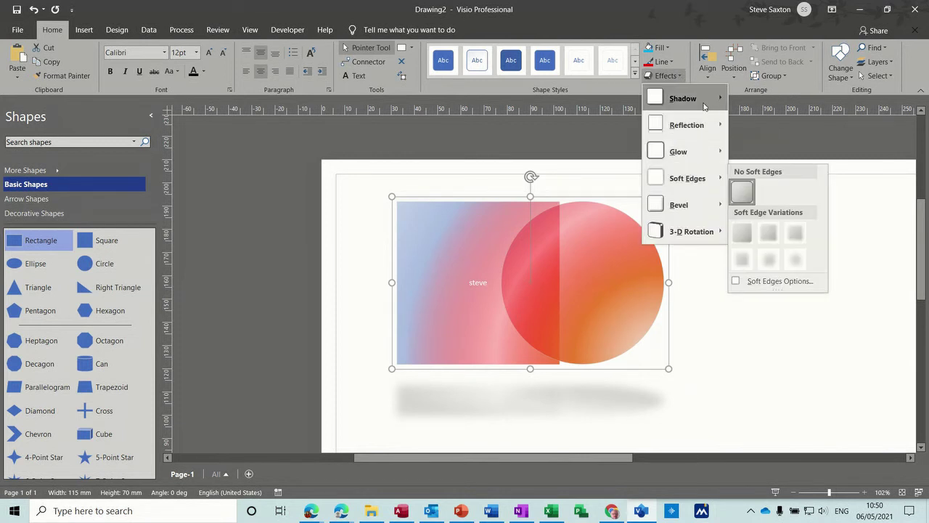
pyautogui.moveTo(704, 107)
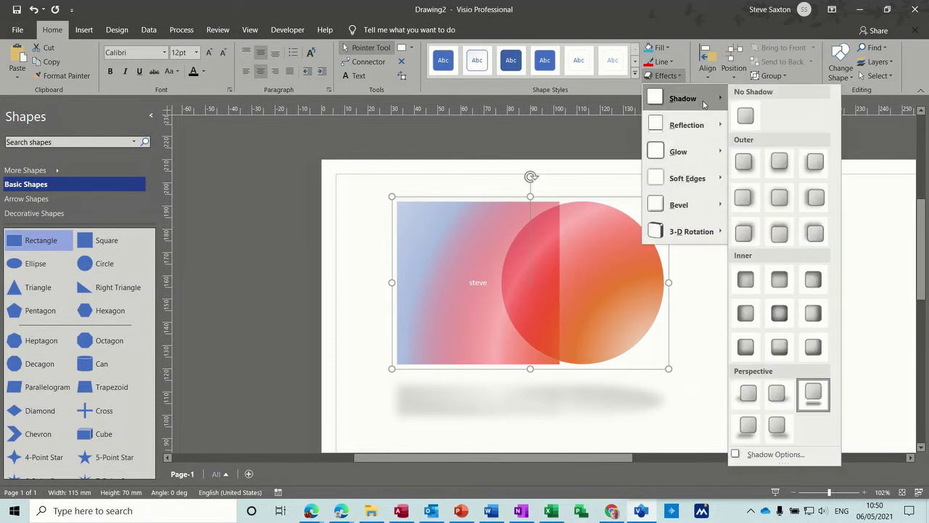
pyautogui.click(777, 453)
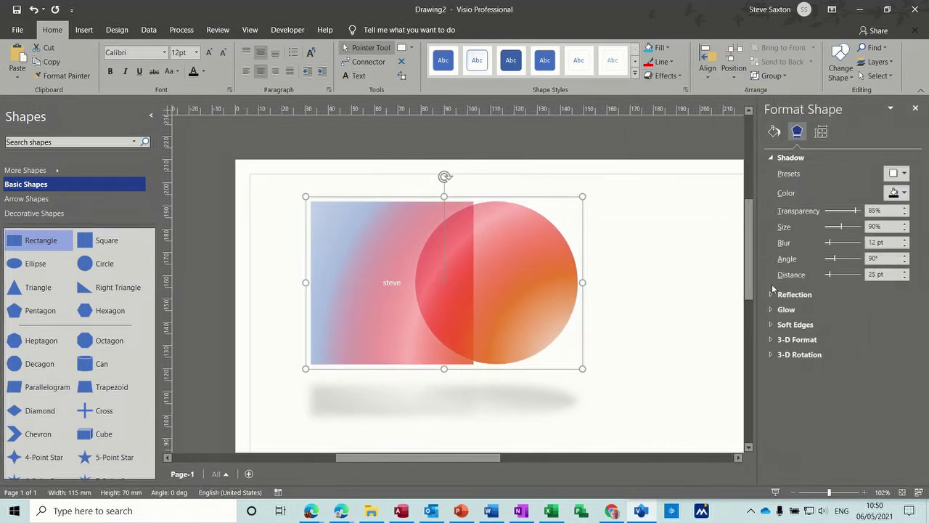
pyautogui.moveTo(858, 213); pyautogui.dragTo(837, 212)
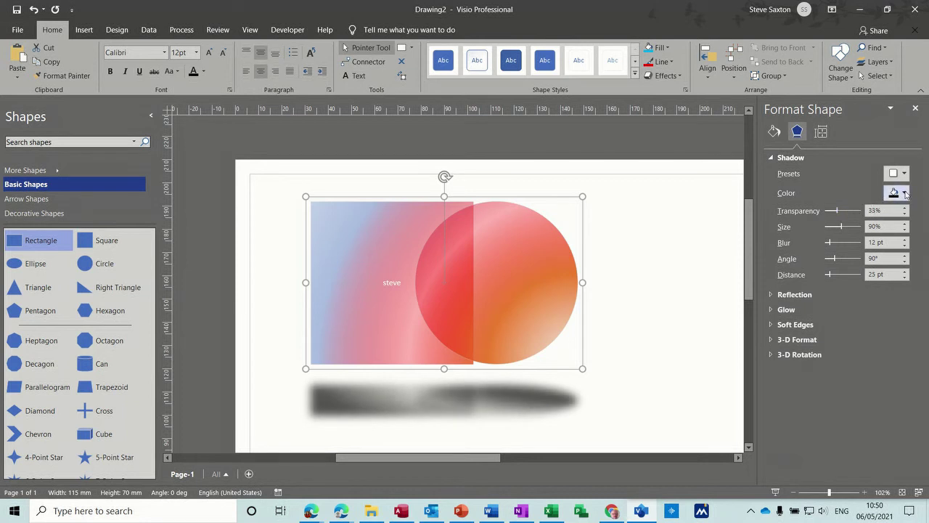
pyautogui.click(904, 193)
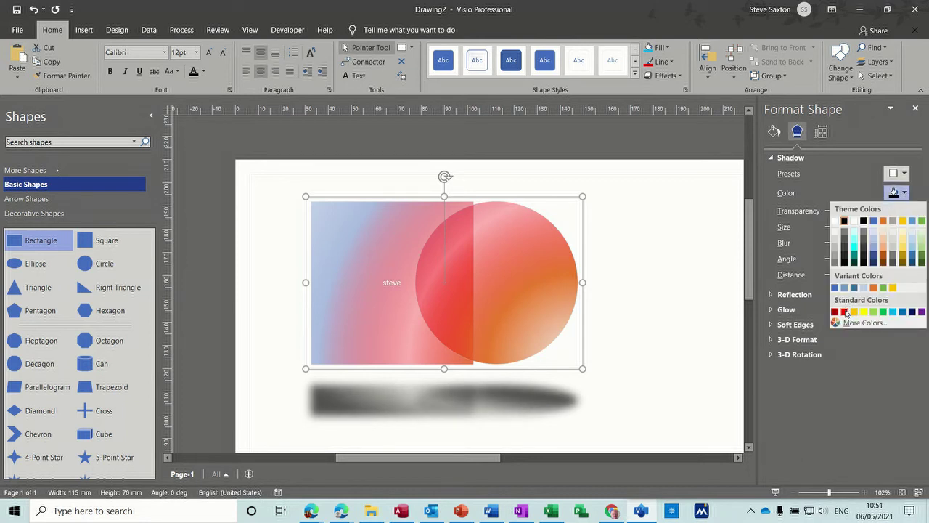
pyautogui.click(845, 310)
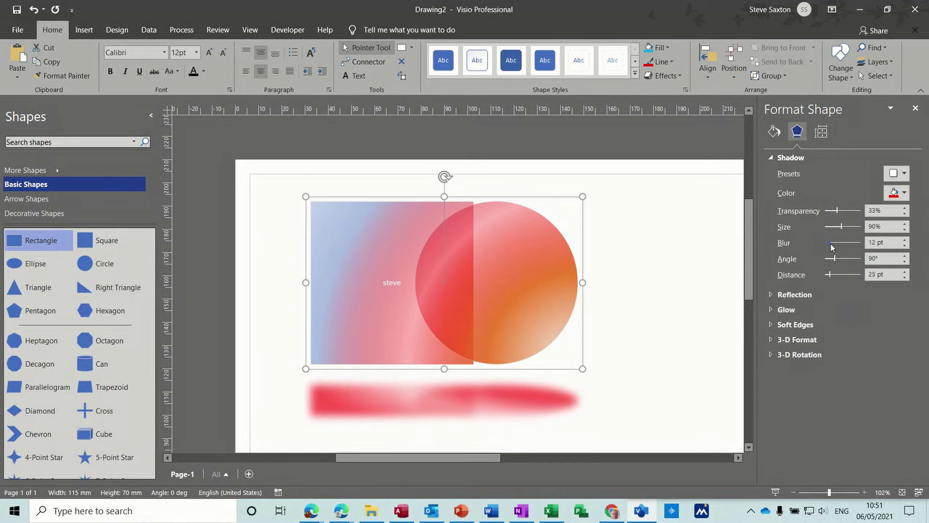
pyautogui.moveTo(832, 247)
pyautogui.mouseDown()
pyautogui.moveTo(840, 244)
pyautogui.moveTo(821, 251)
pyautogui.moveTo(837, 249)
pyautogui.mouseUp()
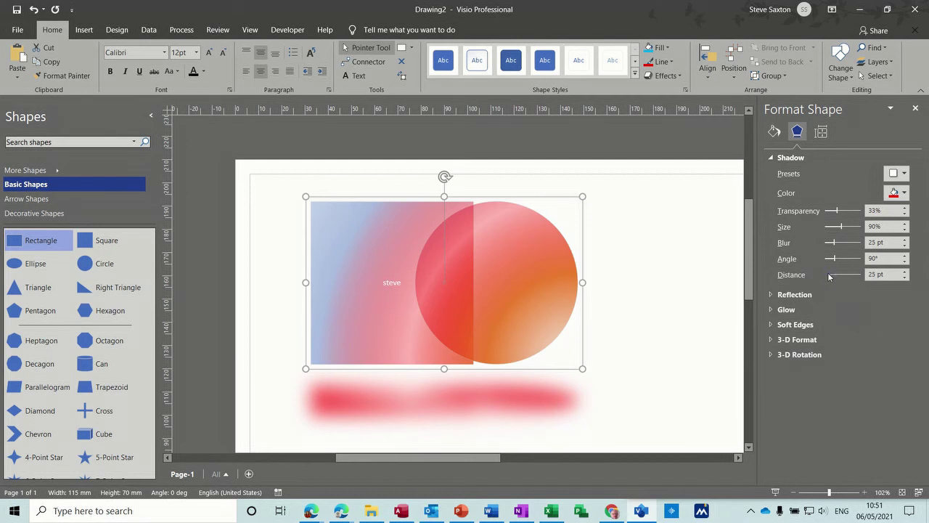
pyautogui.moveTo(830, 277); pyautogui.dragTo(840, 274)
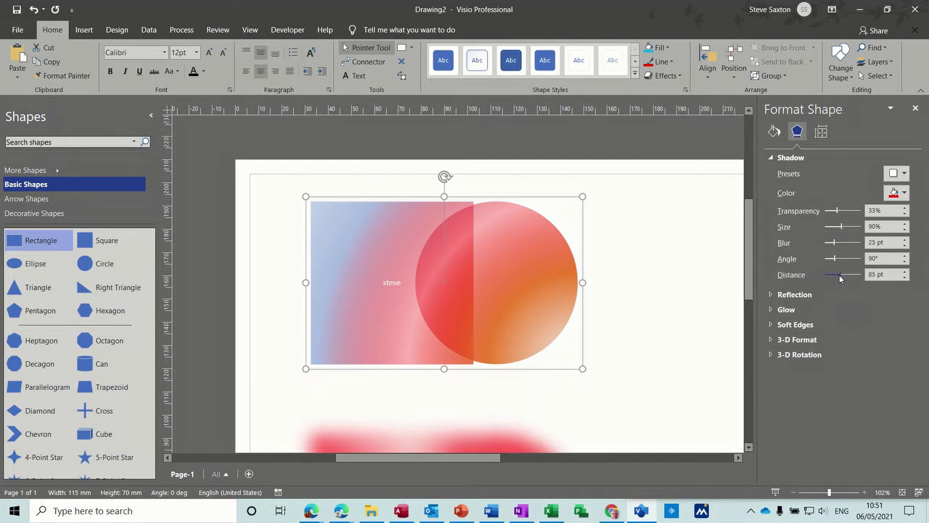
# Step: Apply the first preset reflection variation to the grouped square and circle
pyautogui.click(771, 295)
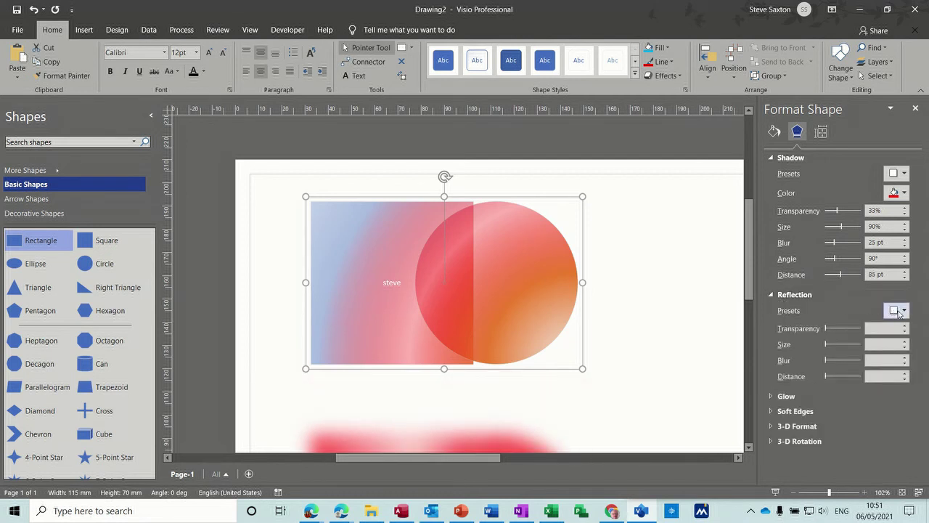
pyautogui.click(904, 310)
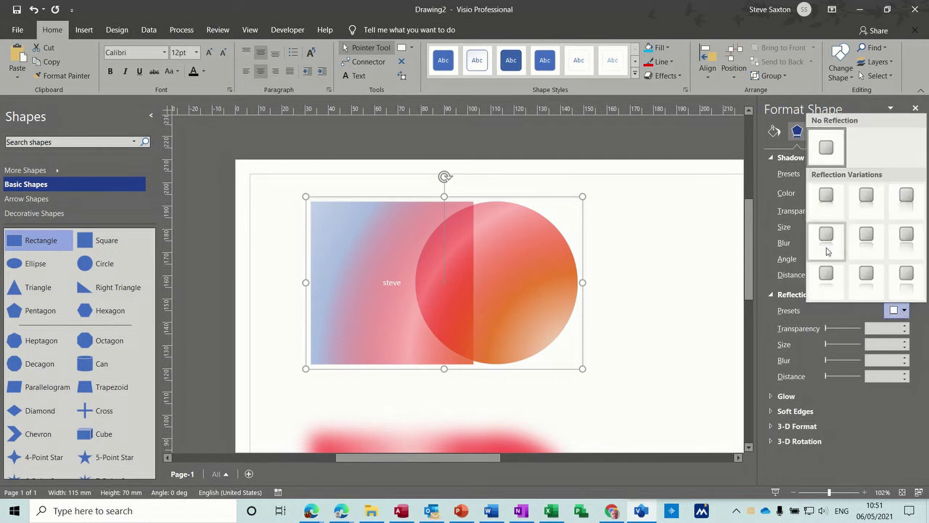
pyautogui.click(826, 196)
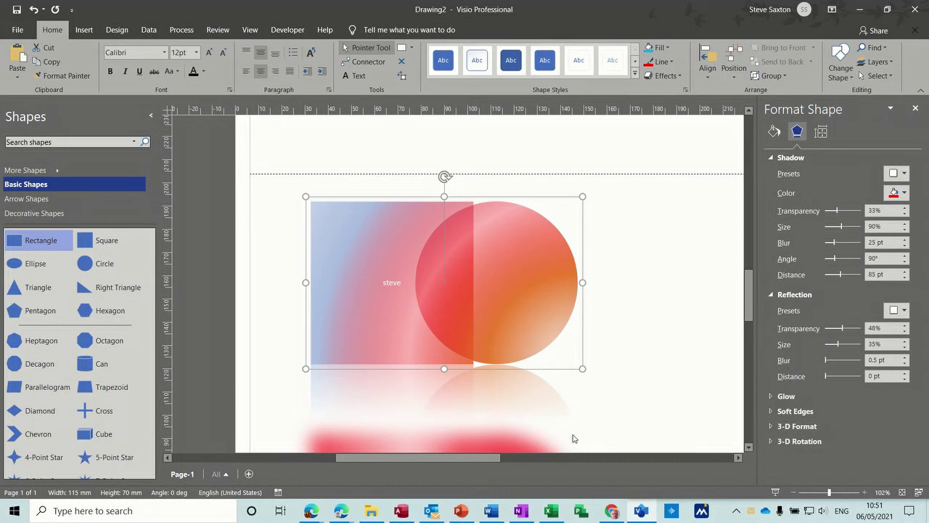
# Step: Try a preset bottom bevel on the grouped square and circle, and reset the group's 3-D format
pyautogui.click(771, 426)
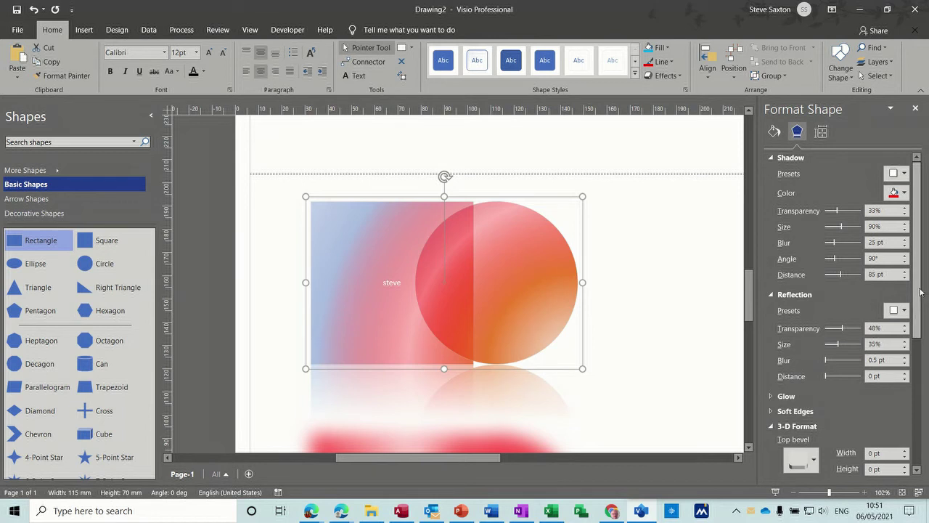
pyautogui.moveTo(920, 292); pyautogui.dragTo(927, 353)
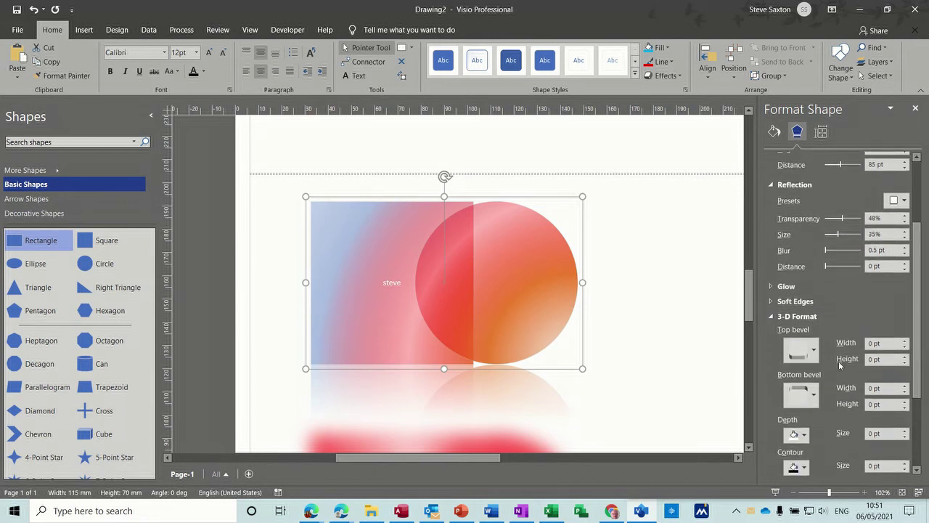
pyautogui.click(801, 394)
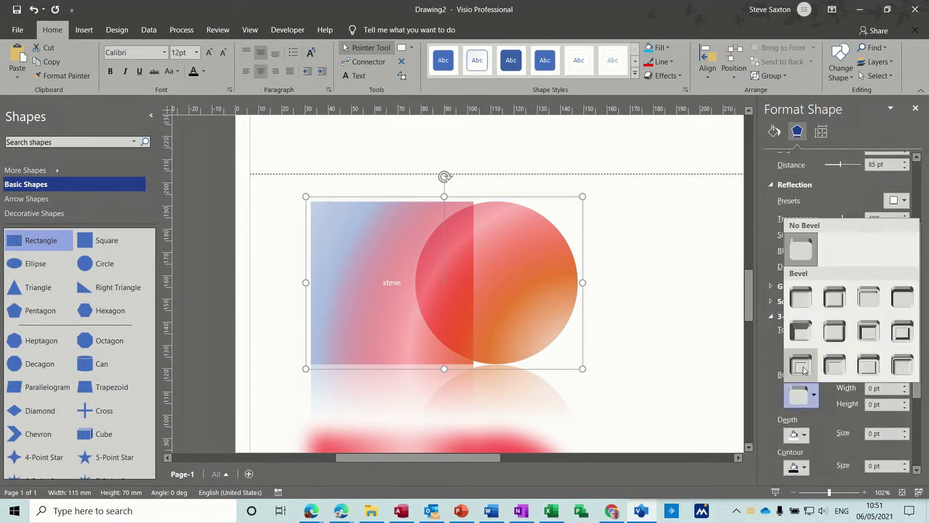
pyautogui.click(802, 367)
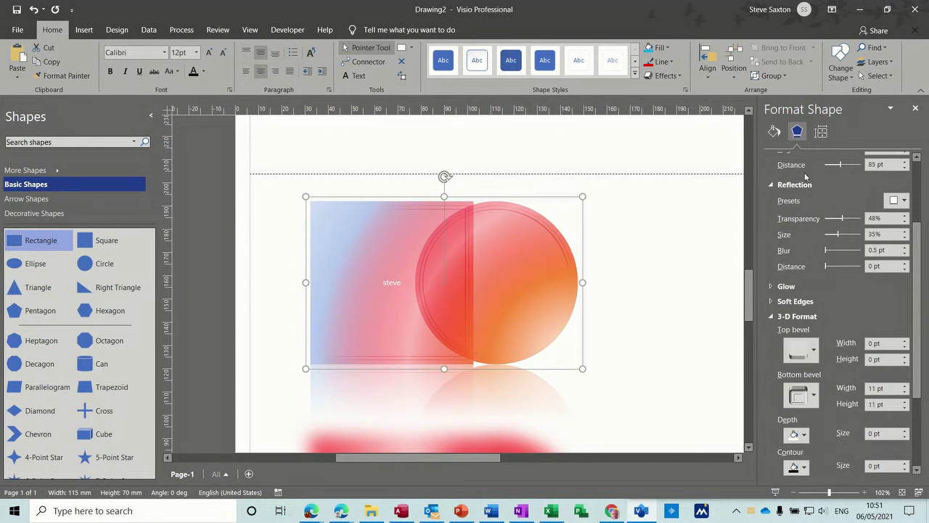
pyautogui.scroll(-5, 889, 349)
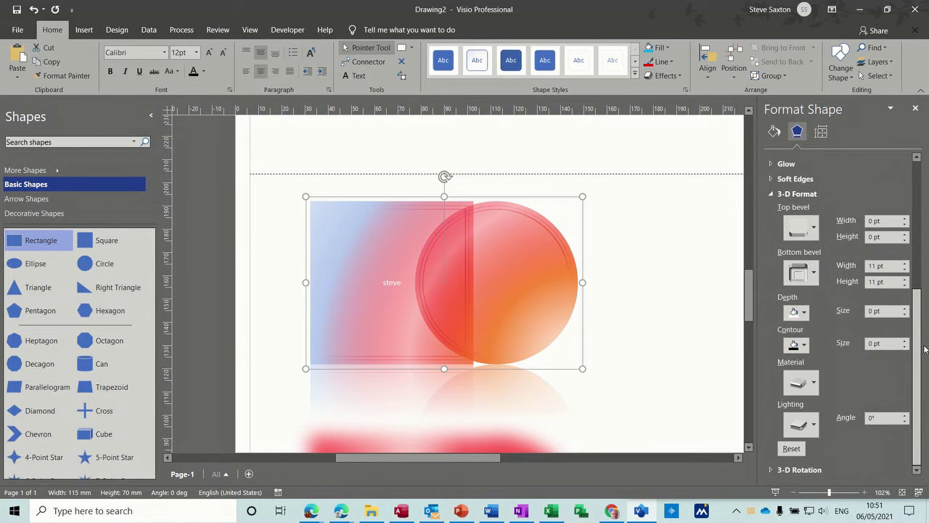
pyautogui.click(791, 449)
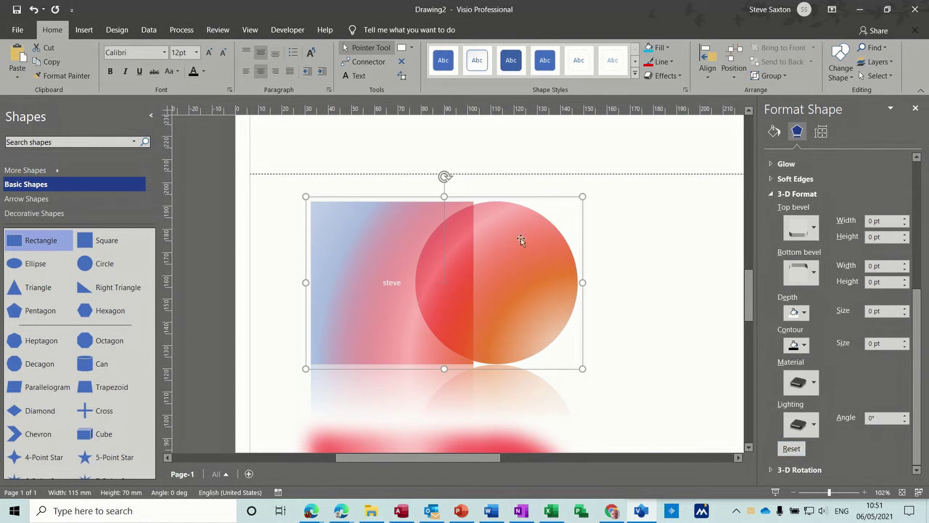
# Step: Delete the grouped square and circle and close the shape formatting options
pyautogui.press('Delete')
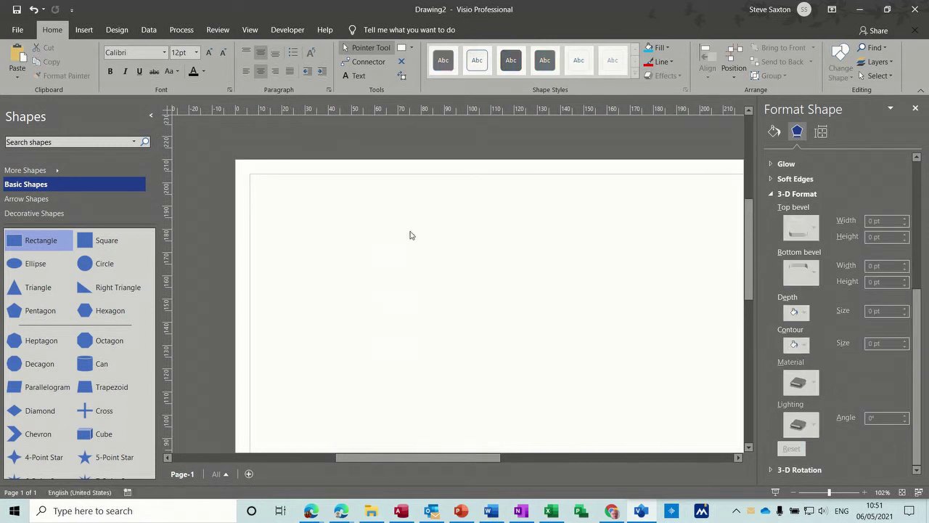
pyautogui.click(915, 107)
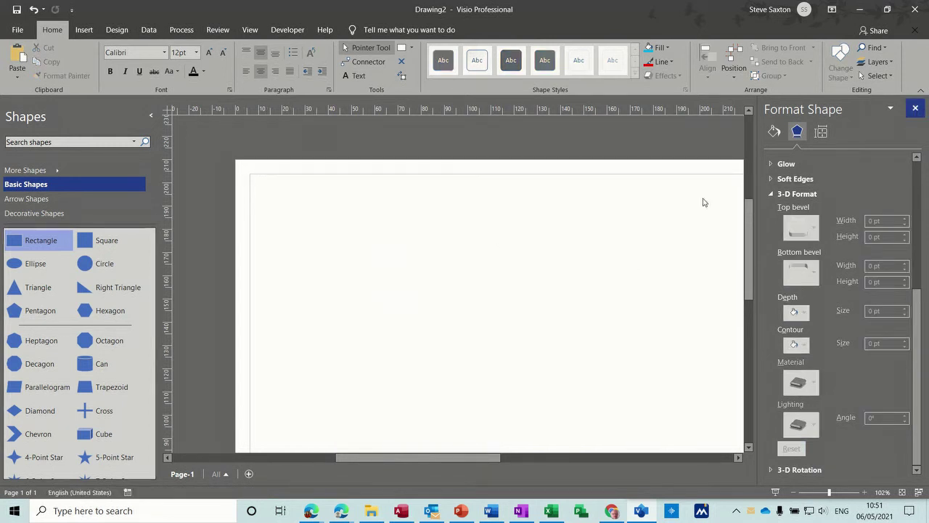
# Step: Place two 40 mm by 30 mm rectangles level with each other near the page's top margin, about 33 mm apart
pyautogui.moveTo(41, 240); pyautogui.dragTo(398, 225)
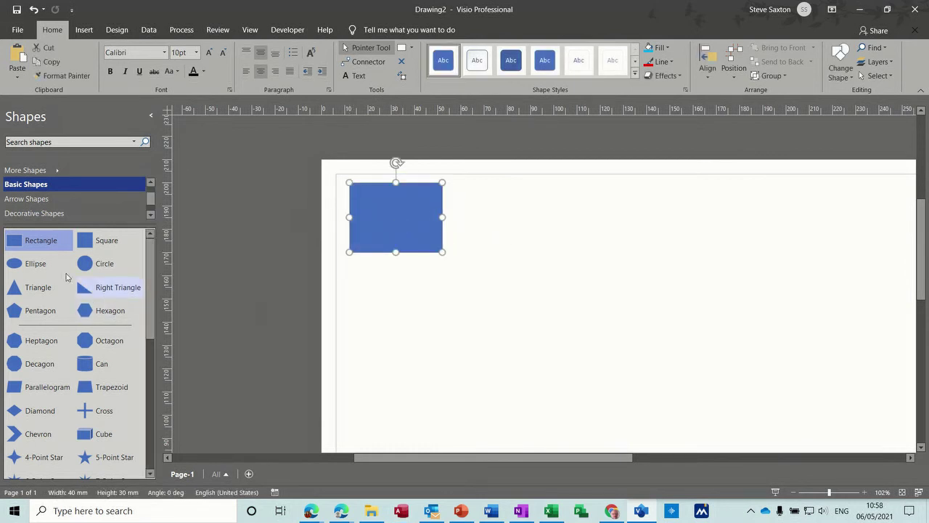
pyautogui.moveTo(17, 241); pyautogui.dragTo(568, 224)
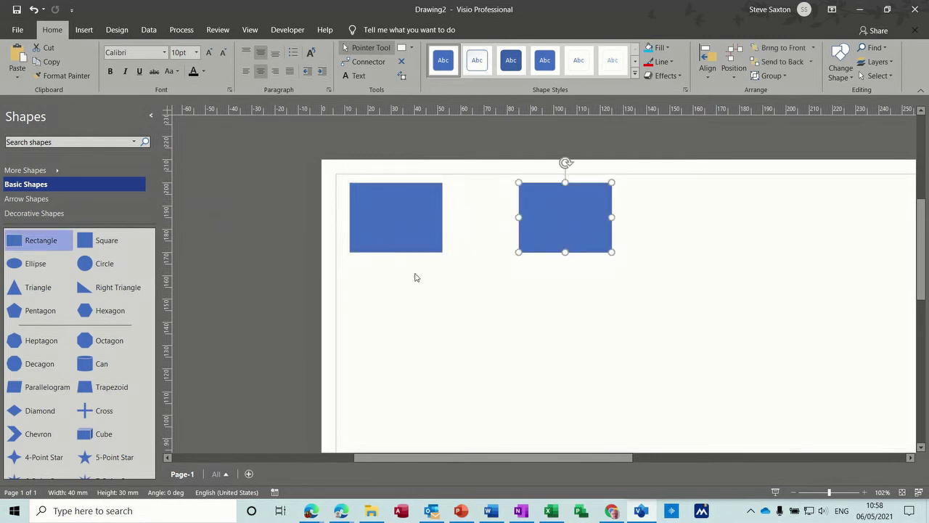
# Step: Draw connectors from the left rectangle to the right one, one between their facing sides and one between their bottom midpoints
pyautogui.click(370, 62)
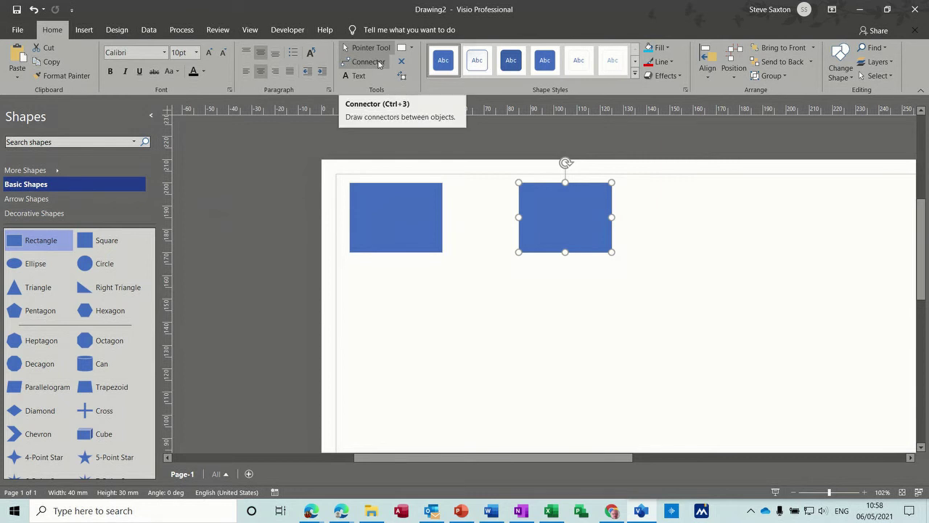
pyautogui.click(367, 64)
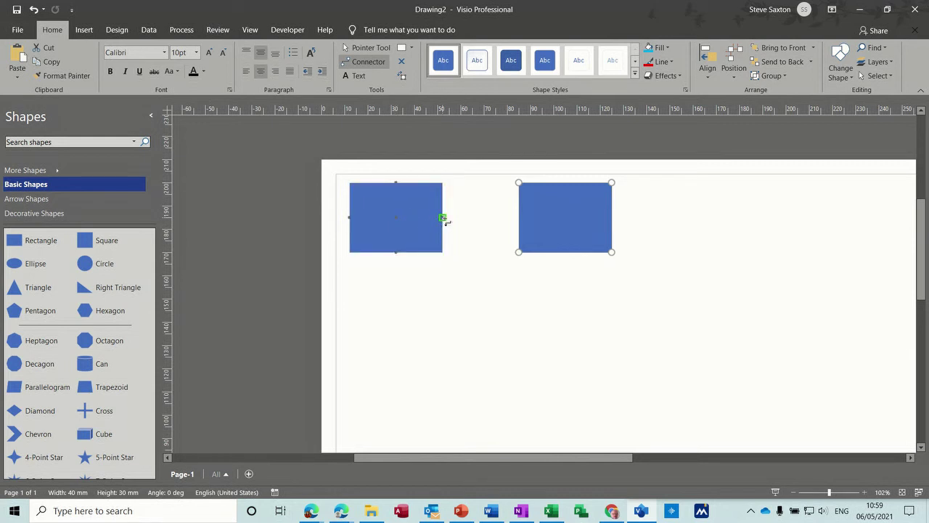
pyautogui.moveTo(445, 220); pyautogui.dragTo(519, 218)
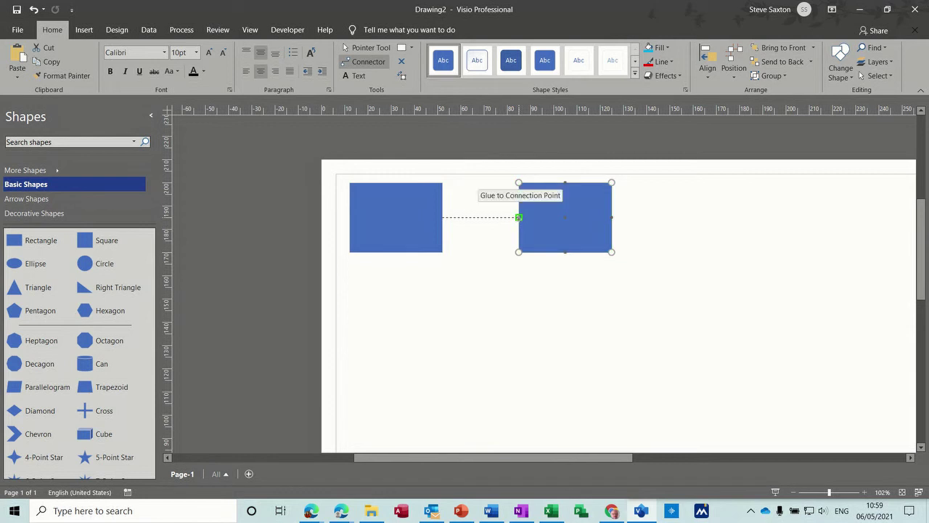
pyautogui.moveTo(519, 217); pyautogui.dragTo(519, 217)
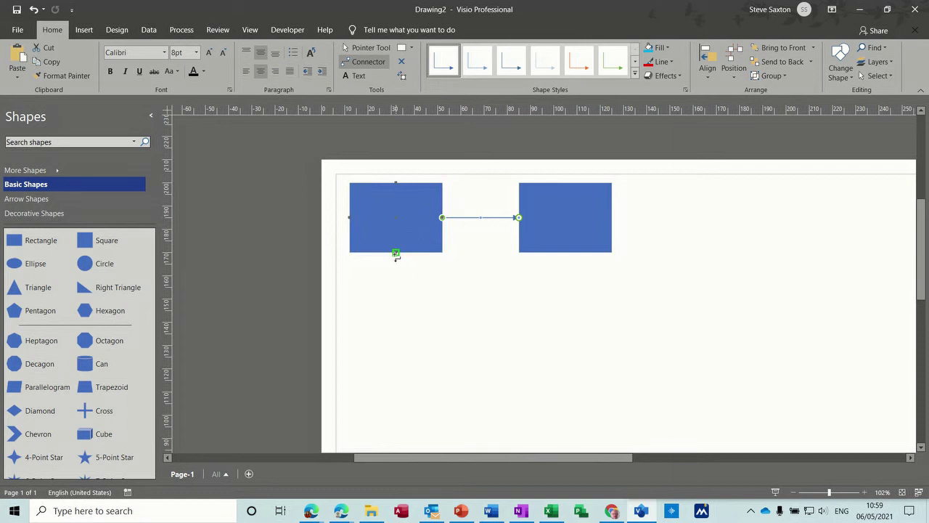
pyautogui.moveTo(491, 287); pyautogui.dragTo(565, 253)
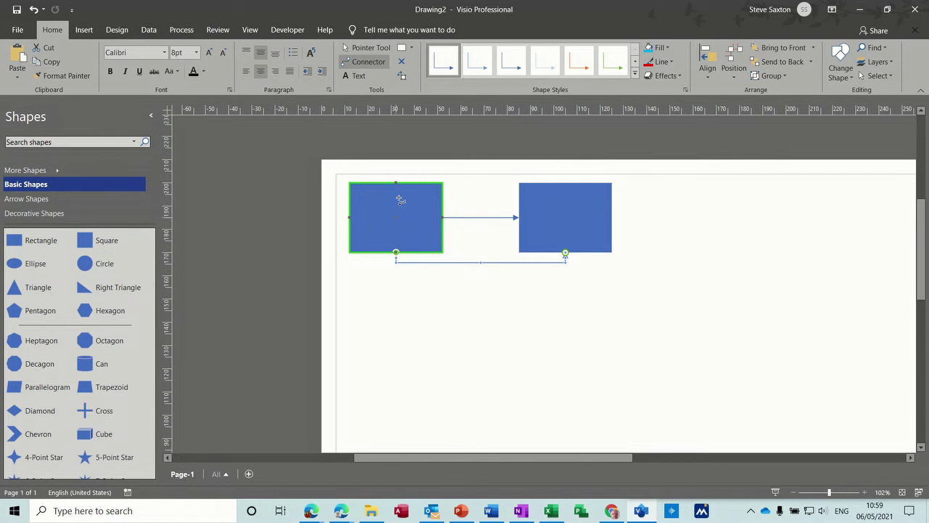
# Step: Return to the Pointer tool and move the right rectangle about 5 mm closer to the left one, keeping them level
pyautogui.moveTo(401, 198)
pyautogui.mouseDown()
pyautogui.moveTo(554, 203)
pyautogui.moveTo(477, 193)
pyautogui.moveTo(394, 206)
pyautogui.mouseUp()
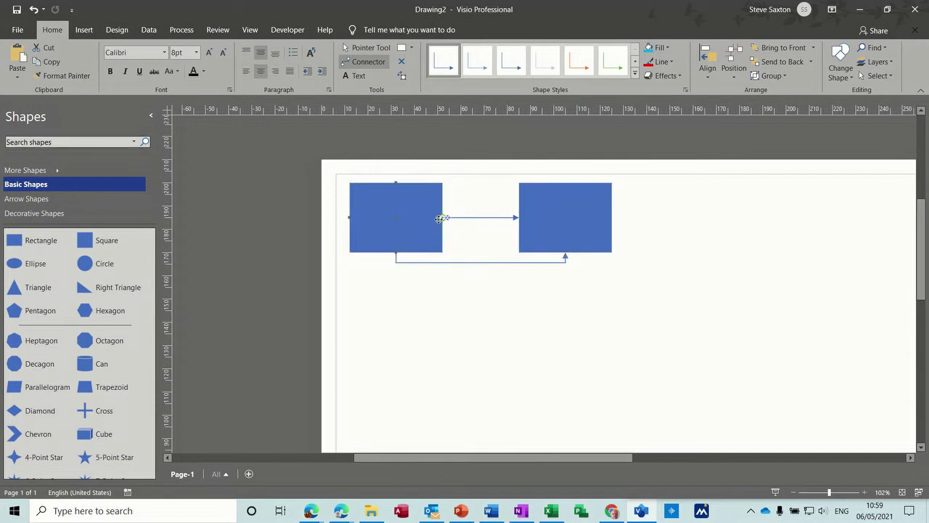
pyautogui.click(471, 217)
pyautogui.click(363, 47)
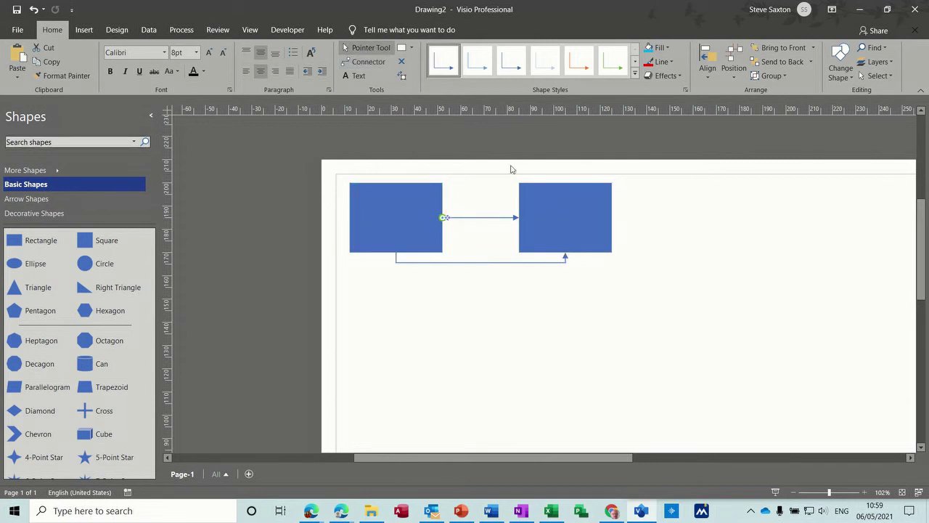
pyautogui.moveTo(569, 216)
pyautogui.mouseDown()
pyautogui.moveTo(643, 288)
pyautogui.moveTo(578, 342)
pyautogui.moveTo(415, 366)
pyautogui.moveTo(265, 364)
pyautogui.moveTo(470, 339)
pyautogui.moveTo(580, 261)
pyautogui.moveTo(564, 217)
pyautogui.mouseUp()
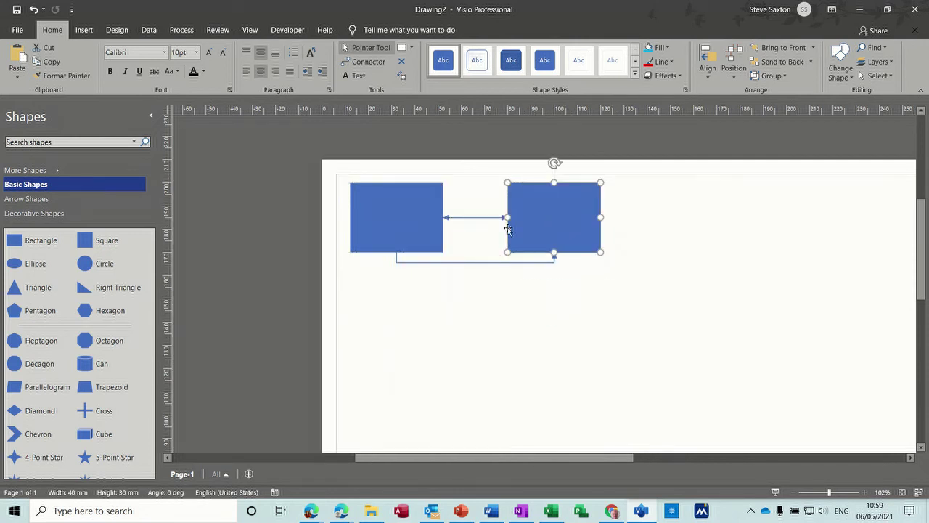
# Step: Delete the straight connector and the bottom connector between the two rectangles
pyautogui.click(477, 218)
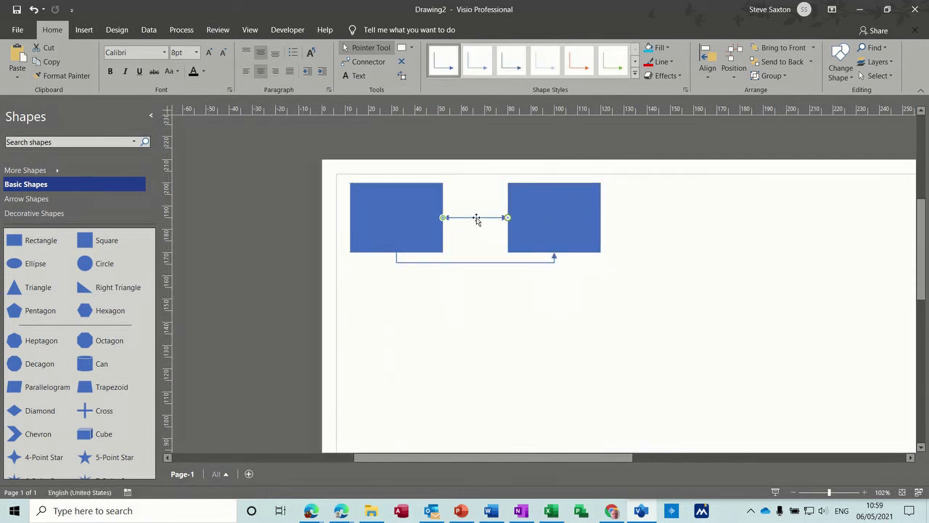
pyautogui.press('Delete')
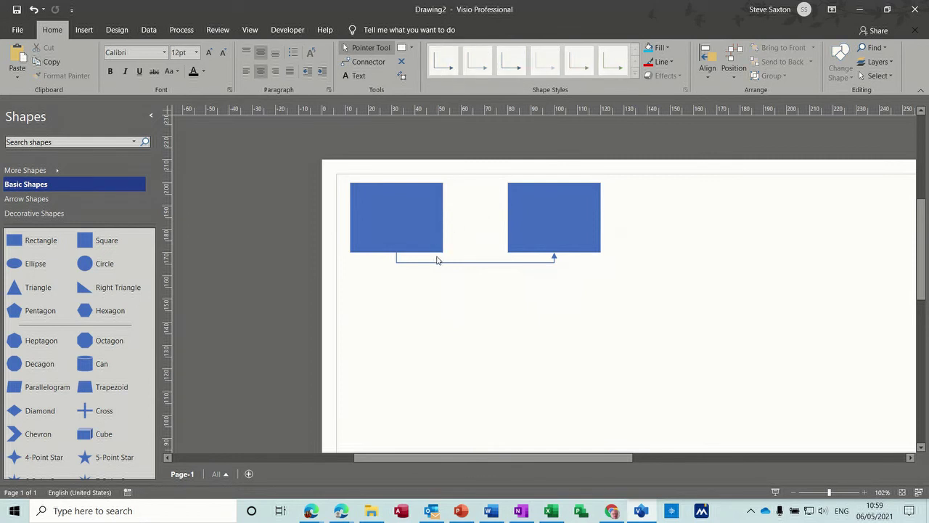
pyautogui.moveTo(560, 208)
pyautogui.mouseDown()
pyautogui.moveTo(557, 245)
pyautogui.moveTo(492, 312)
pyautogui.moveTo(372, 333)
pyautogui.moveTo(282, 323)
pyautogui.moveTo(261, 186)
pyautogui.moveTo(274, 254)
pyautogui.moveTo(454, 281)
pyautogui.moveTo(548, 240)
pyautogui.moveTo(554, 215)
pyautogui.mouseUp()
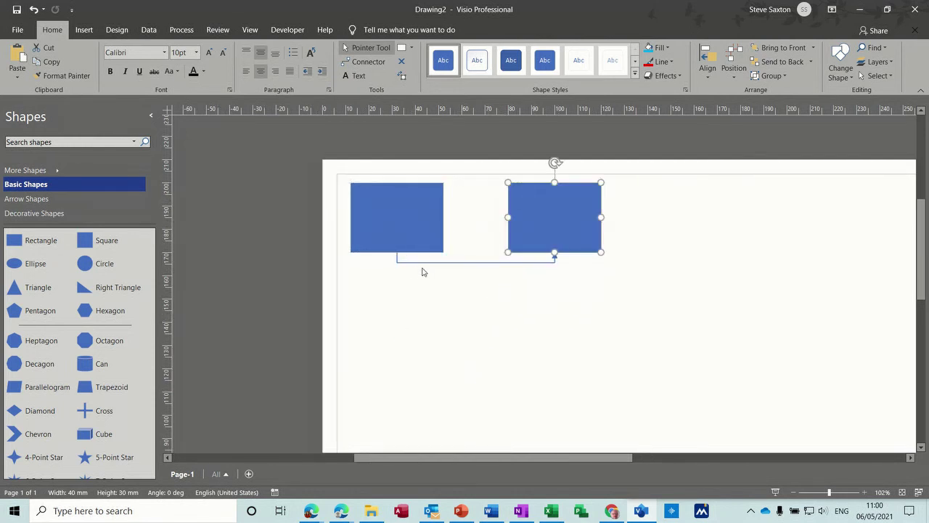
pyautogui.click(427, 263)
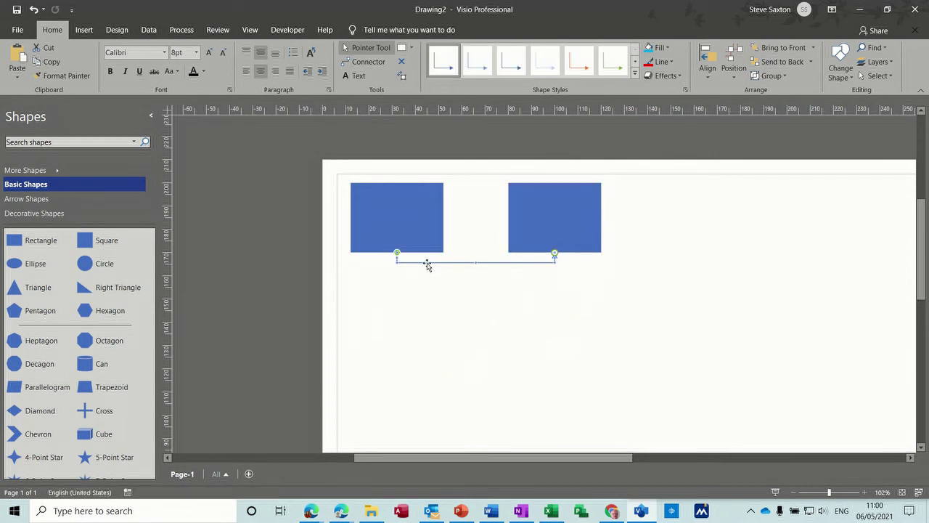
pyautogui.press('Delete')
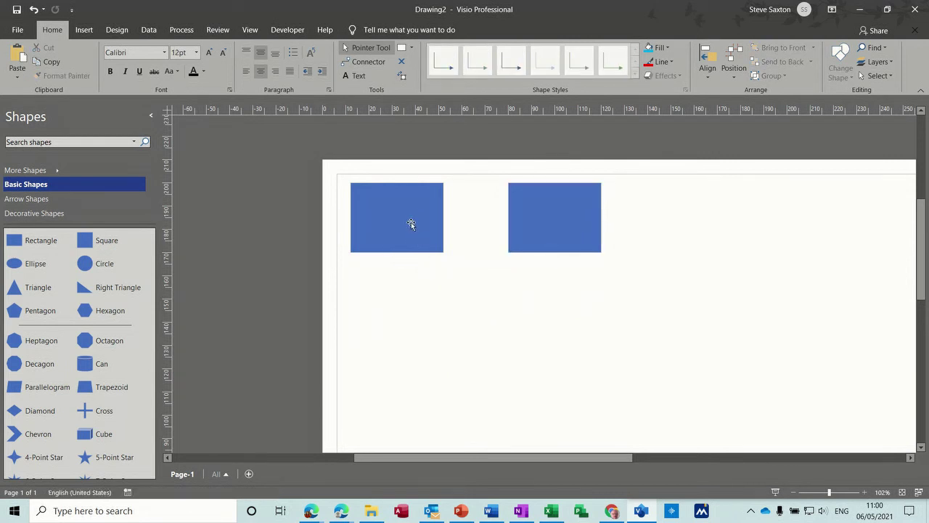
# Step: Draw a connector from the body of the left rectangle to the body of the right one, attached to the whole shapes
pyautogui.click(368, 62)
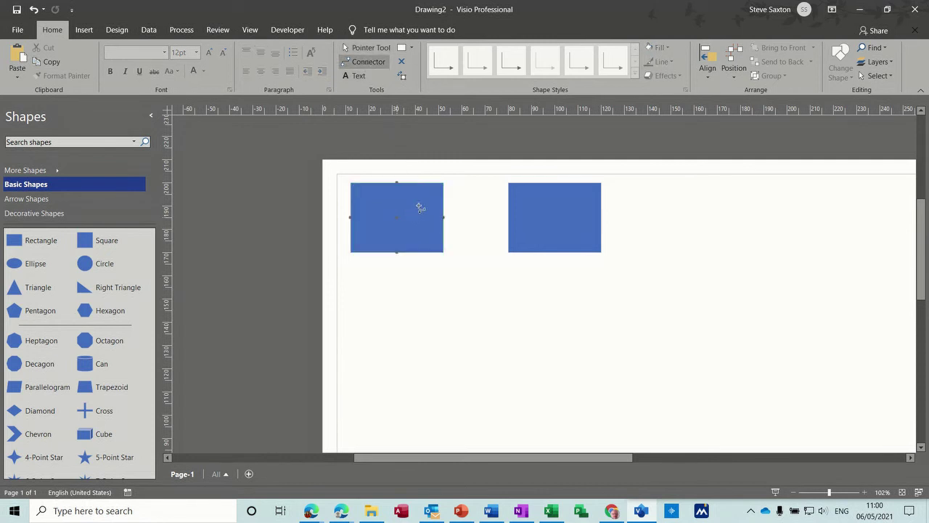
pyautogui.moveTo(421, 208); pyautogui.dragTo(545, 204)
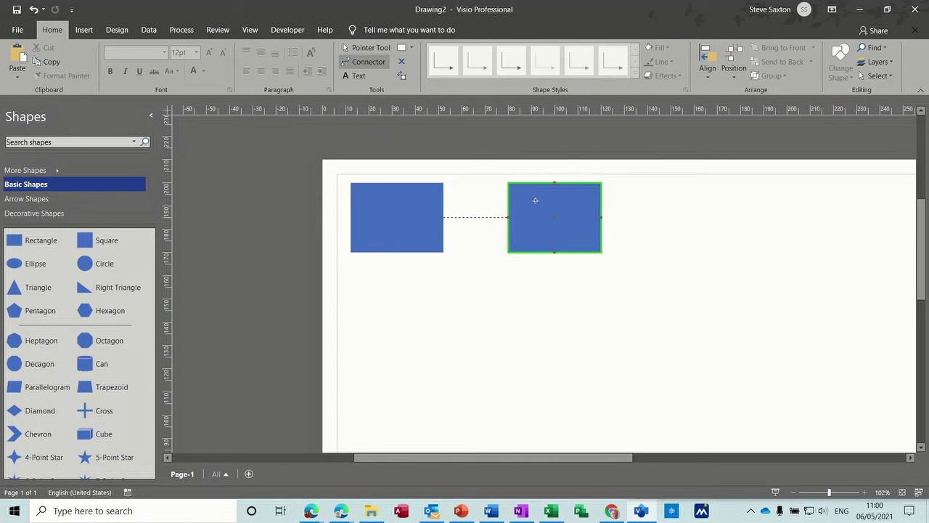
pyautogui.moveTo(535, 200); pyautogui.dragTo(537, 203)
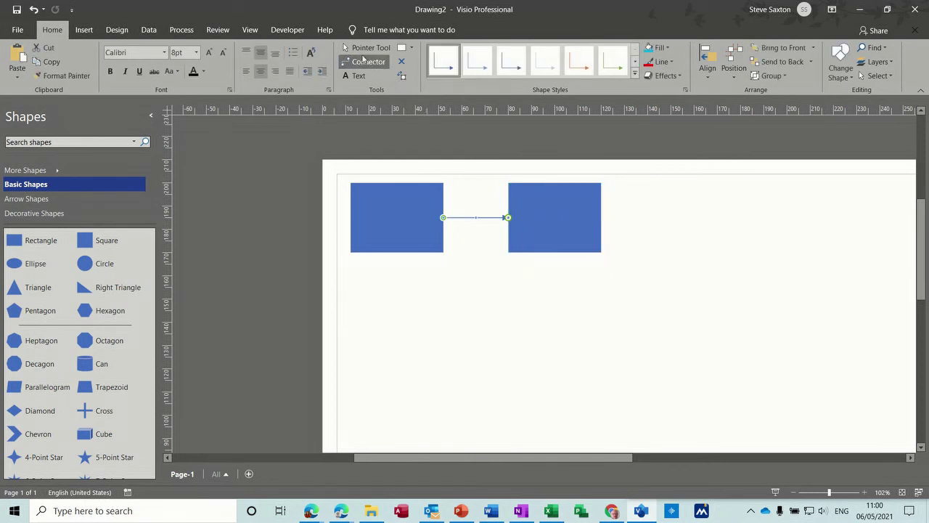
# Step: Move the two connected rectangles around each other, leaving them level near the page's top margin with about 30 mm between them
pyautogui.click(361, 48)
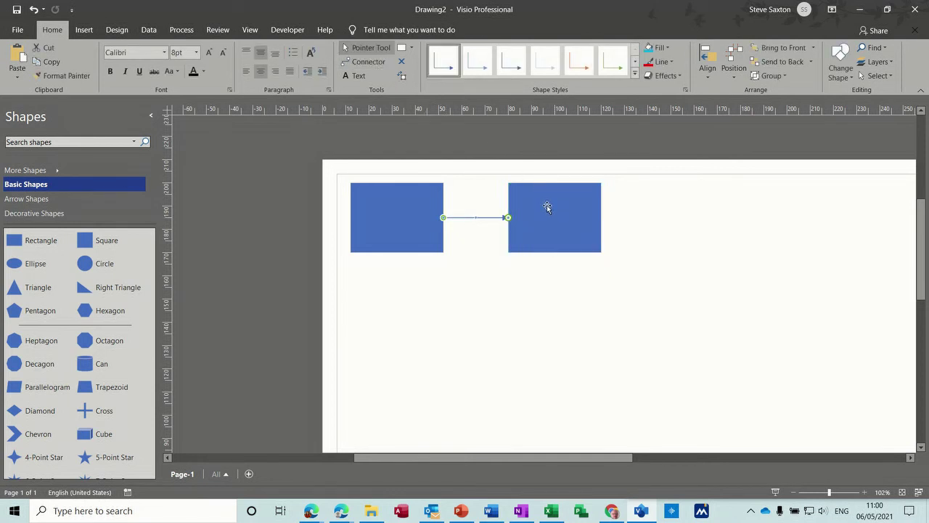
pyautogui.moveTo(547, 208); pyautogui.dragTo(264, 216)
pyautogui.moveTo(396, 239); pyautogui.dragTo(525, 323)
pyautogui.moveTo(289, 223); pyautogui.dragTo(737, 230)
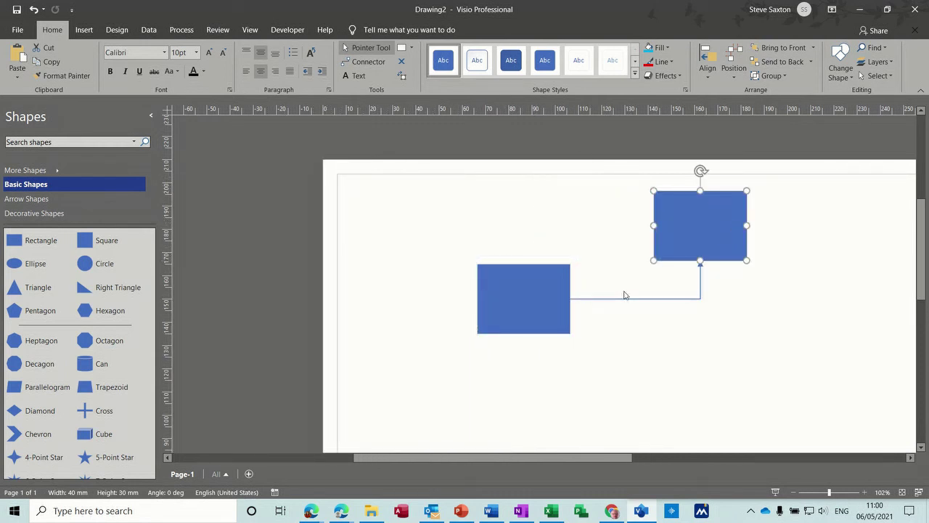
pyautogui.moveTo(546, 300); pyautogui.dragTo(540, 228)
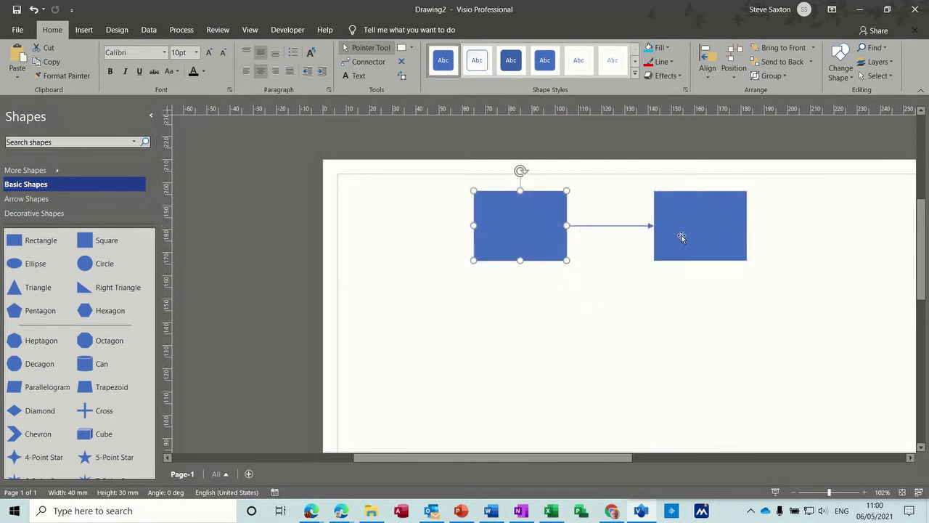
pyautogui.moveTo(681, 239); pyautogui.dragTo(663, 232)
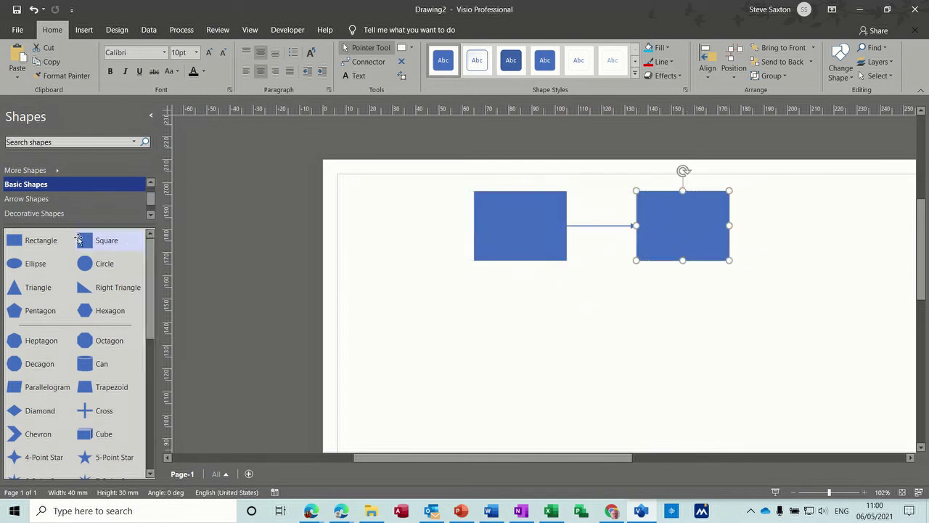
# Step: Place two 40 mm squares level below the rectangles, about 30 mm apart, and draw a connector between the midpoints of their facing sides
pyautogui.moveTo(80, 240); pyautogui.dragTo(431, 367)
pyautogui.moveTo(129, 244); pyautogui.dragTo(596, 367)
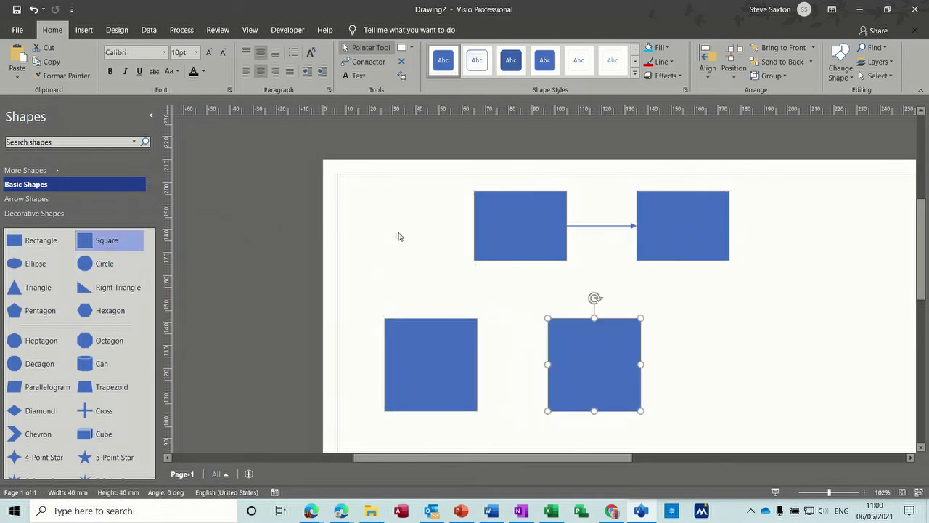
pyautogui.click(365, 62)
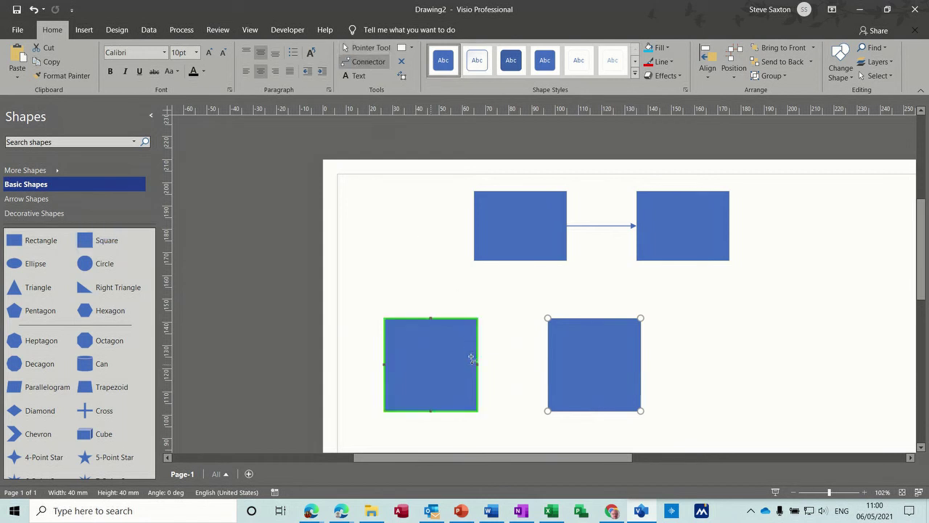
pyautogui.moveTo(479, 365); pyautogui.dragTo(549, 364)
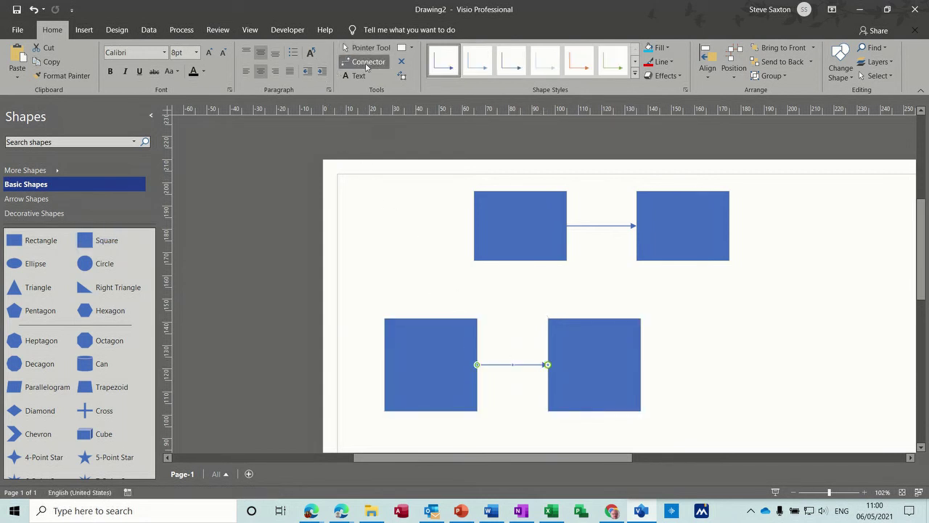
# Step: Move the right square above and left of its partner, and move the left rectangle to the other side of the right rectangle
pyautogui.click(370, 49)
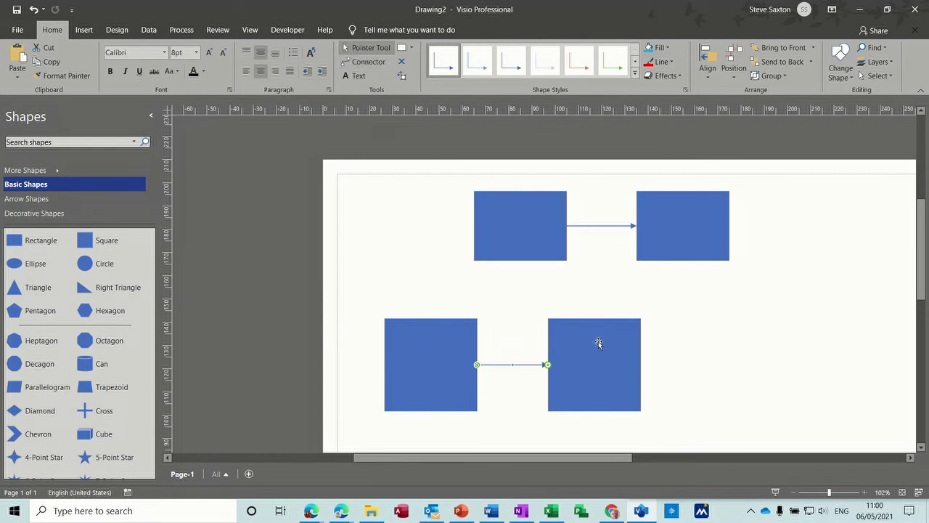
pyautogui.moveTo(598, 341); pyautogui.dragTo(356, 230)
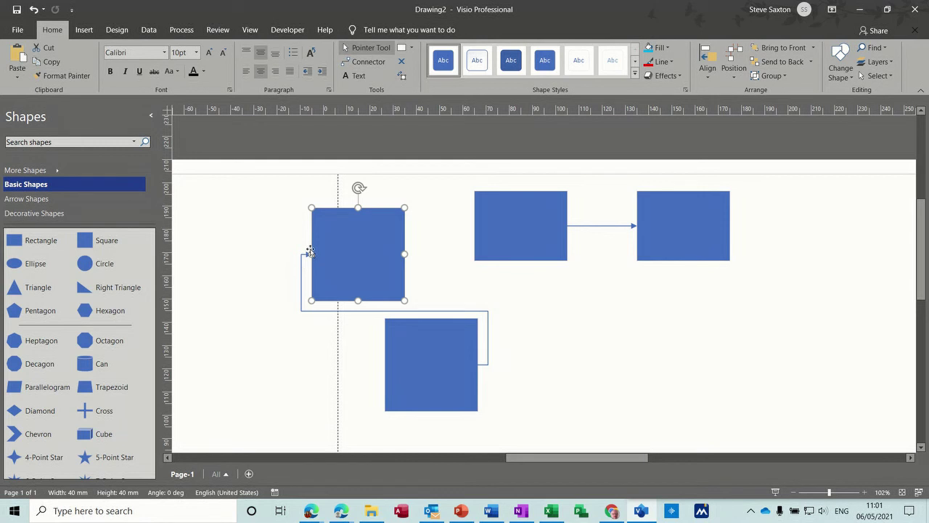
pyautogui.moveTo(521, 245); pyautogui.dragTo(800, 342)
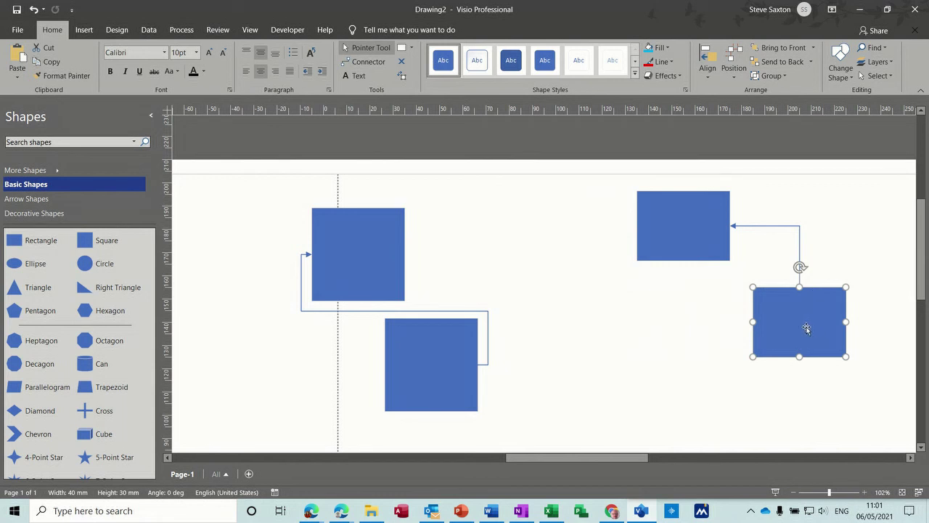
pyautogui.moveTo(806, 328); pyautogui.dragTo(801, 271)
pyautogui.moveTo(681, 236); pyautogui.dragTo(552, 232)
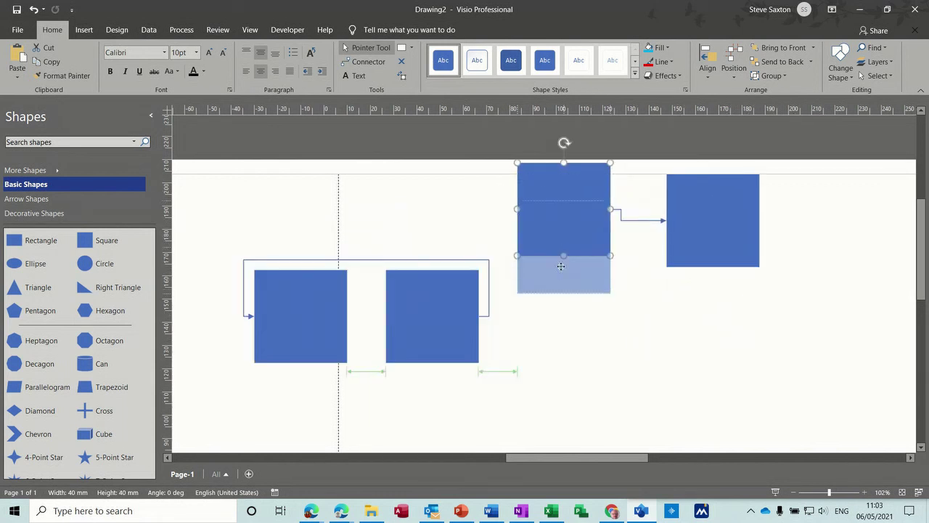
# Step: Line up the right-hand pair of squares with the left pair, and add a connection point at the third square's upper-right corner
pyautogui.moveTo(555, 252); pyautogui.dragTo(580, 326)
pyautogui.moveTo(720, 243); pyautogui.dragTo(741, 333)
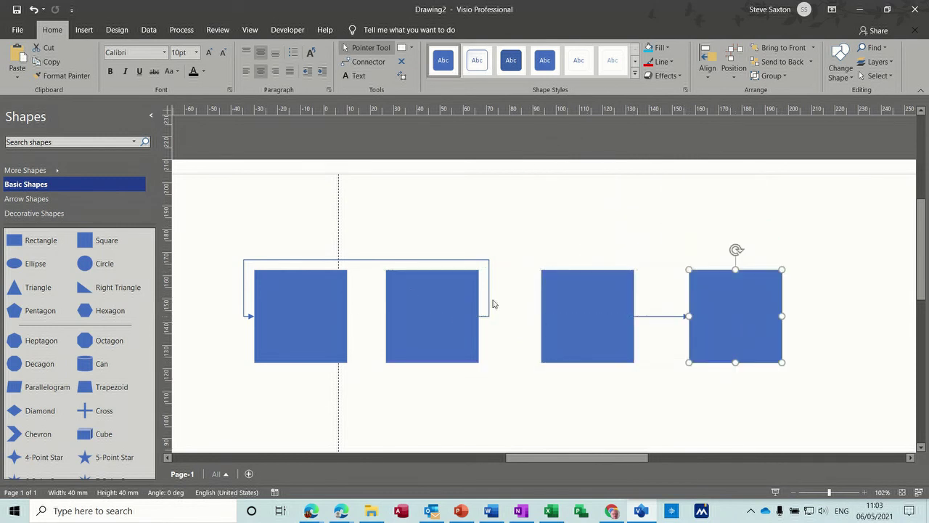
pyautogui.click(595, 305)
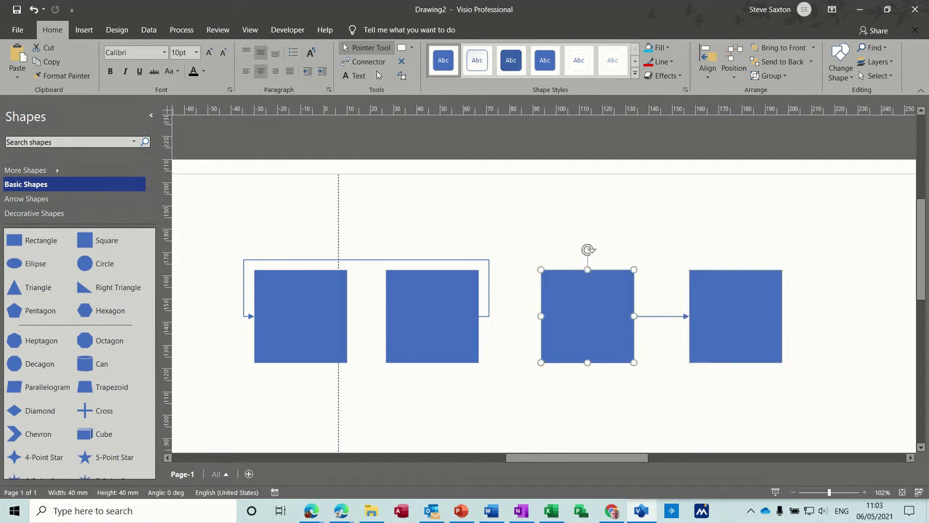
pyautogui.click(370, 62)
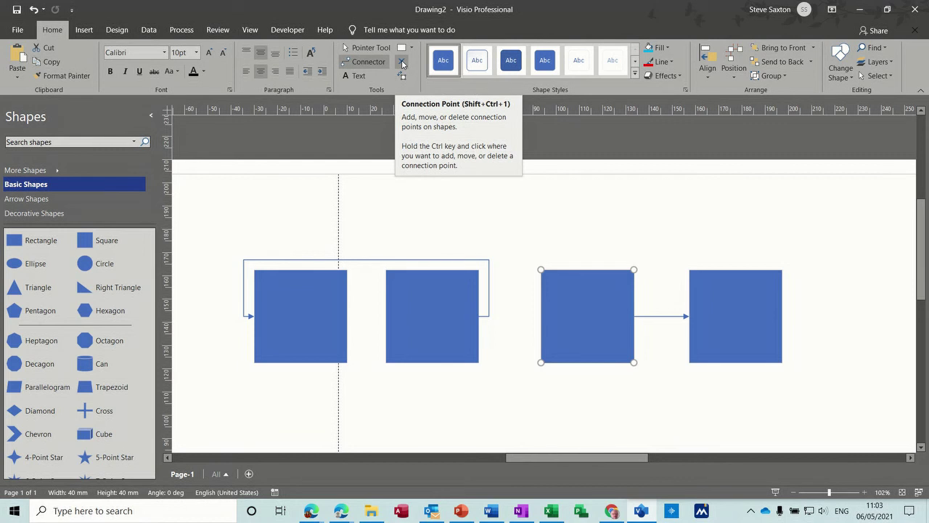
pyautogui.click(403, 64)
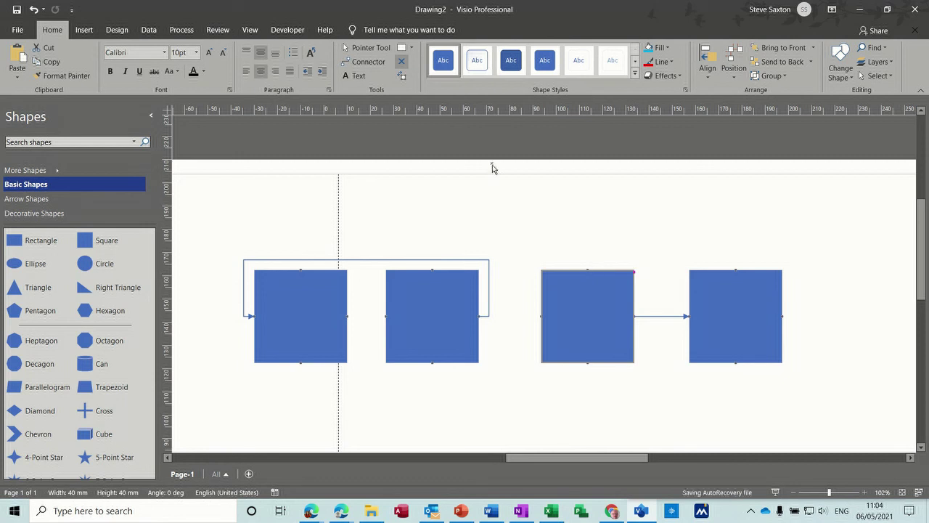
# Step: Draw a connector from the third square's corner connection point to the fourth square's bottom midpoint, and move the fourth square up and right
pyautogui.click(363, 61)
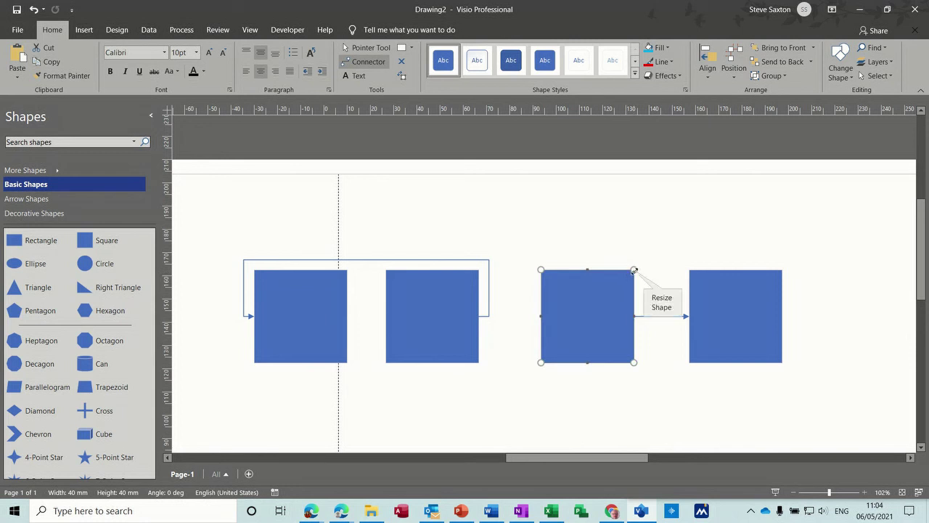
pyautogui.moveTo(636, 275); pyautogui.dragTo(735, 364)
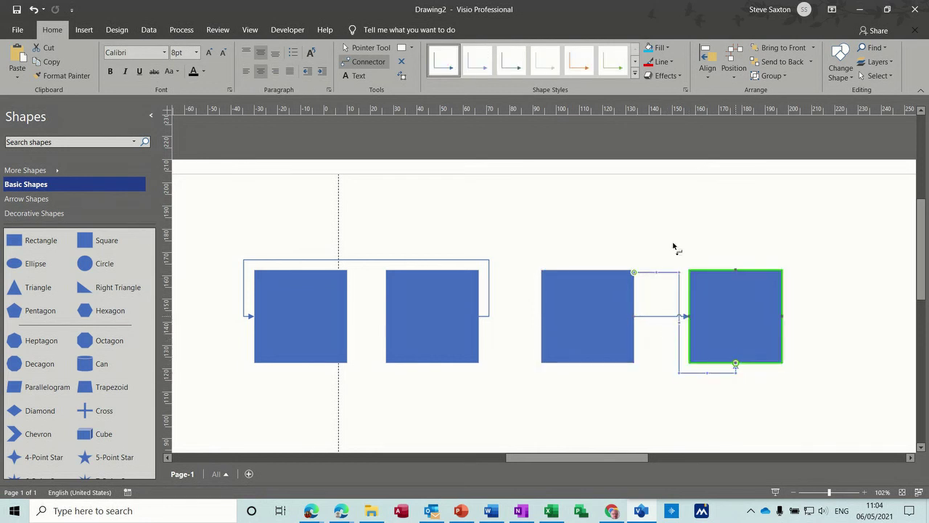
pyautogui.click(367, 47)
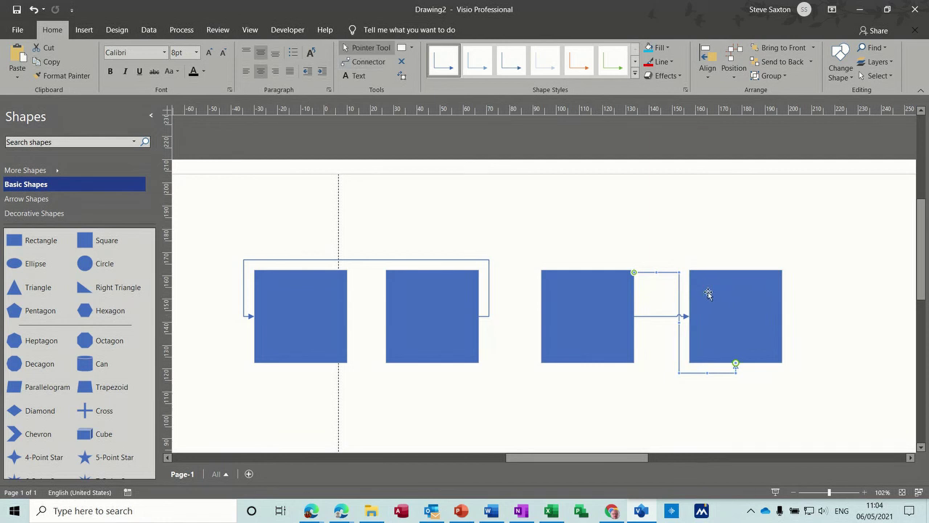
pyautogui.moveTo(743, 313); pyautogui.dragTo(803, 240)
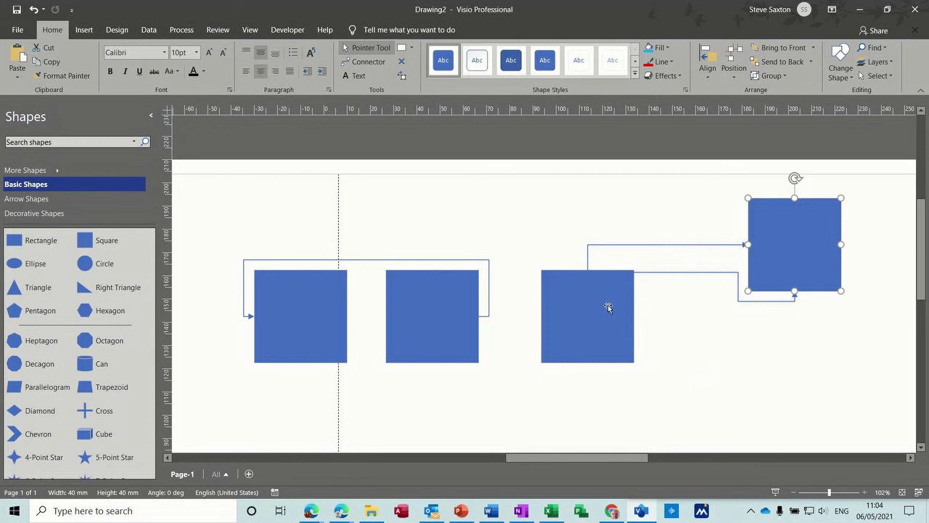
# Step: Delete both connectors between the third and fourth squares, and move the fourth square level with the others, about 33 mm from the third
pyautogui.click(671, 245)
pyautogui.press('Delete')
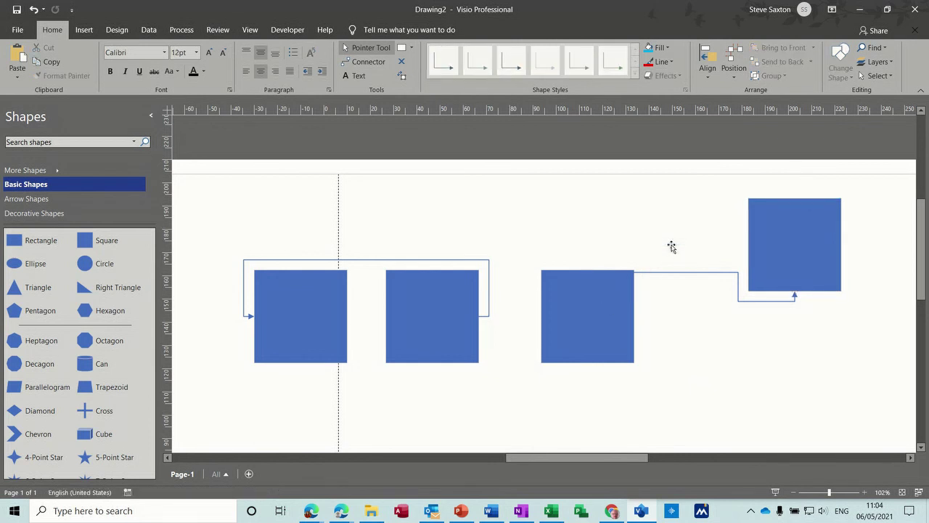
pyautogui.moveTo(811, 266); pyautogui.dragTo(794, 326)
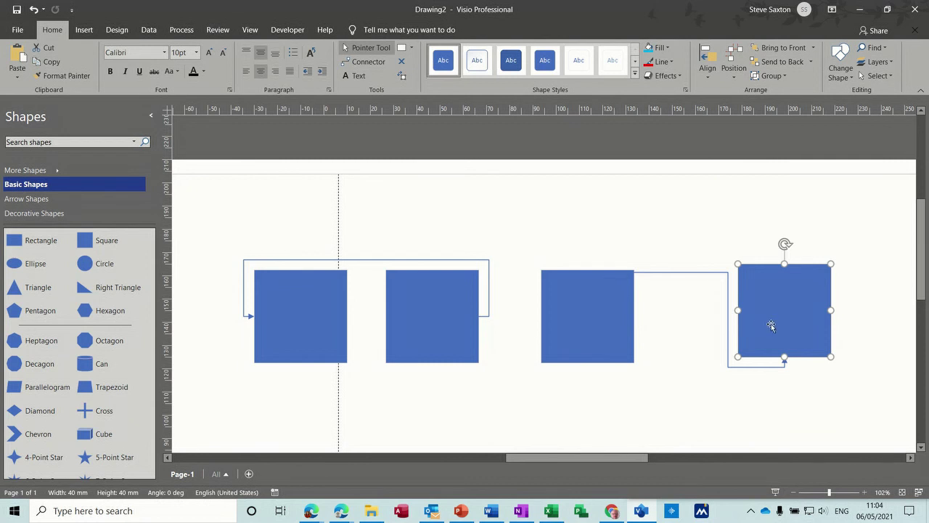
pyautogui.click(693, 273)
pyautogui.press('Delete')
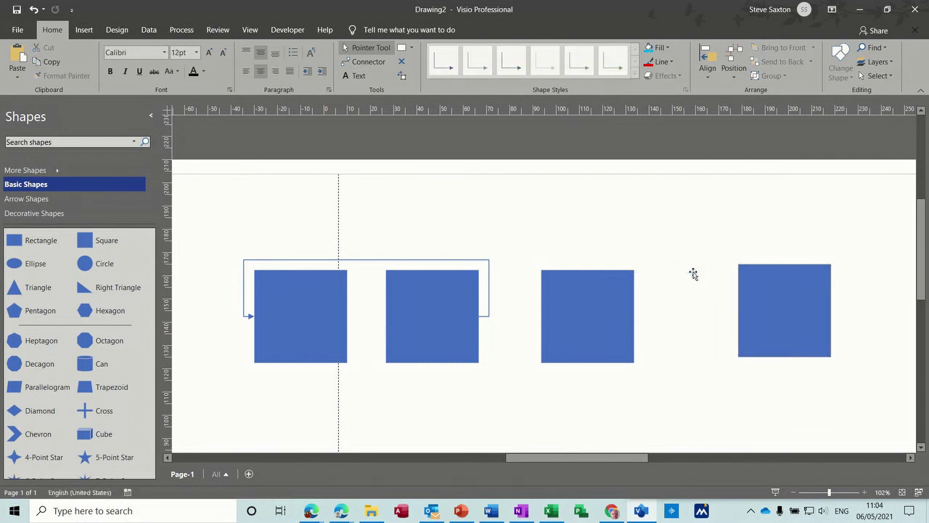
pyautogui.moveTo(755, 293); pyautogui.dragTo(727, 287)
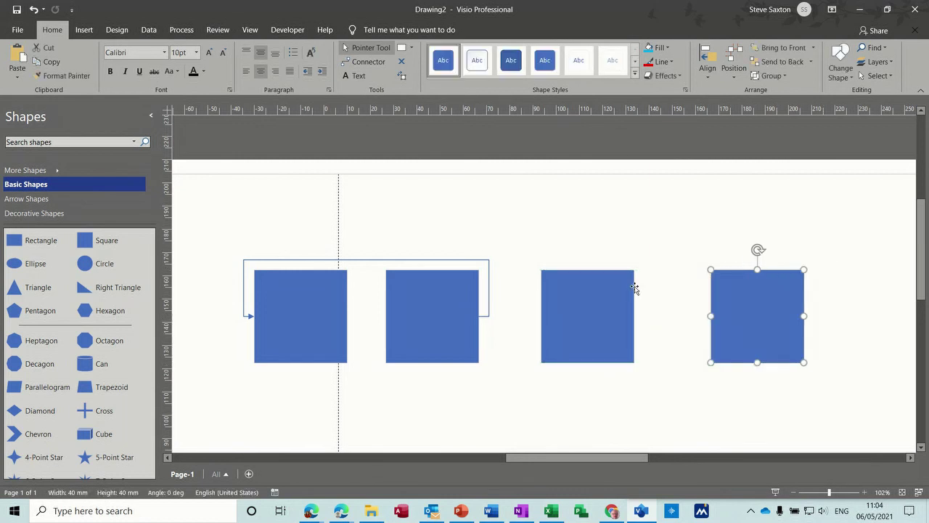
# Step: Draw connectors from the third square's upper-right corner point and its right midpoint to the fourth square's left midpoint
pyautogui.click(363, 62)
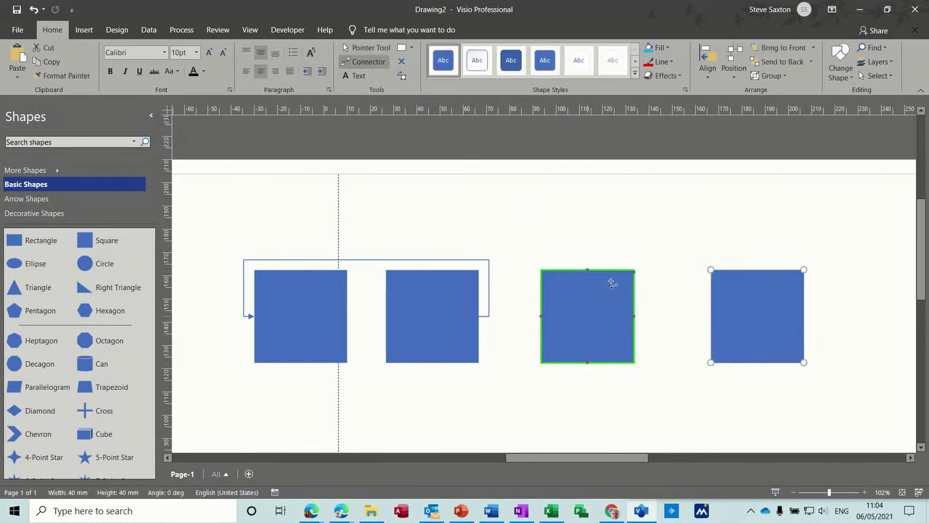
pyautogui.moveTo(638, 271); pyautogui.dragTo(712, 270)
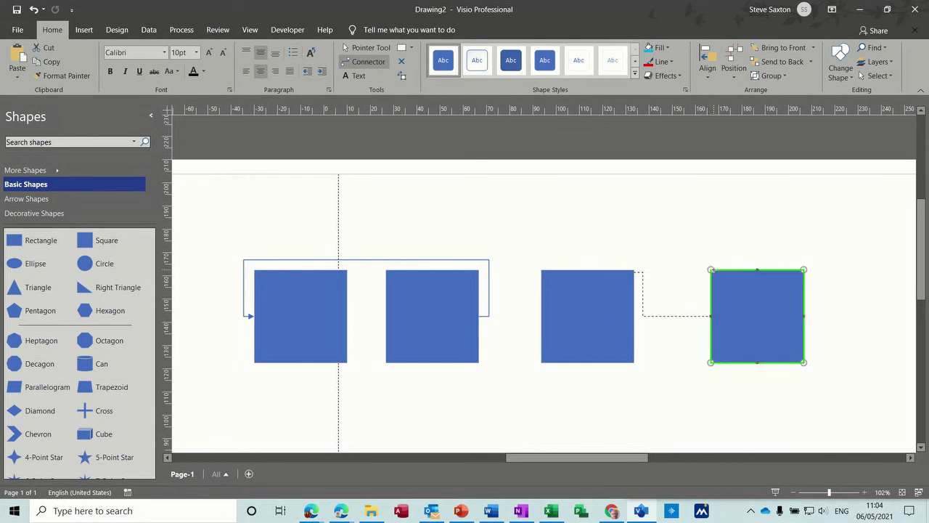
pyautogui.moveTo(718, 313); pyautogui.dragTo(718, 313)
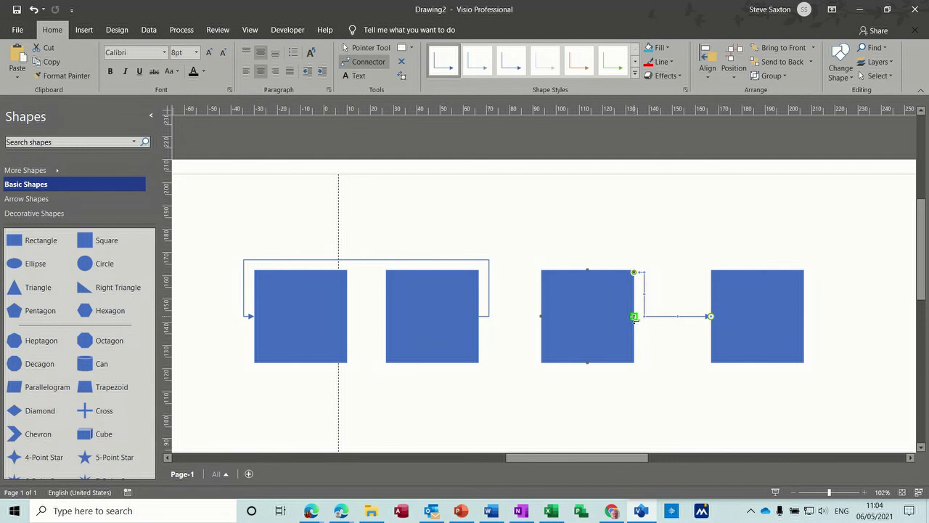
pyautogui.moveTo(635, 317); pyautogui.dragTo(653, 316)
pyautogui.moveTo(709, 316); pyautogui.dragTo(710, 316)
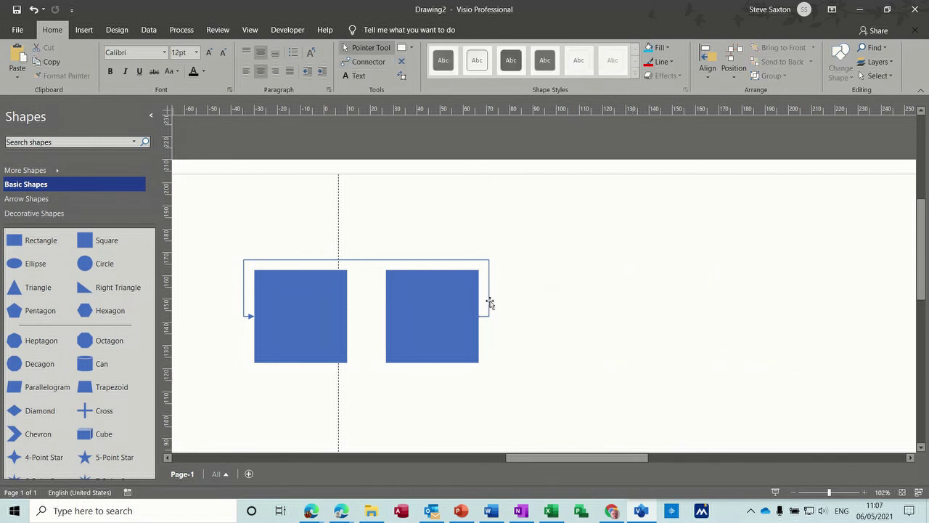
# Step: Move the second square up and right, and draw a connector from the first square's right midpoint to the second square's bottom midpoint
pyautogui.moveTo(447, 305); pyautogui.dragTo(549, 194)
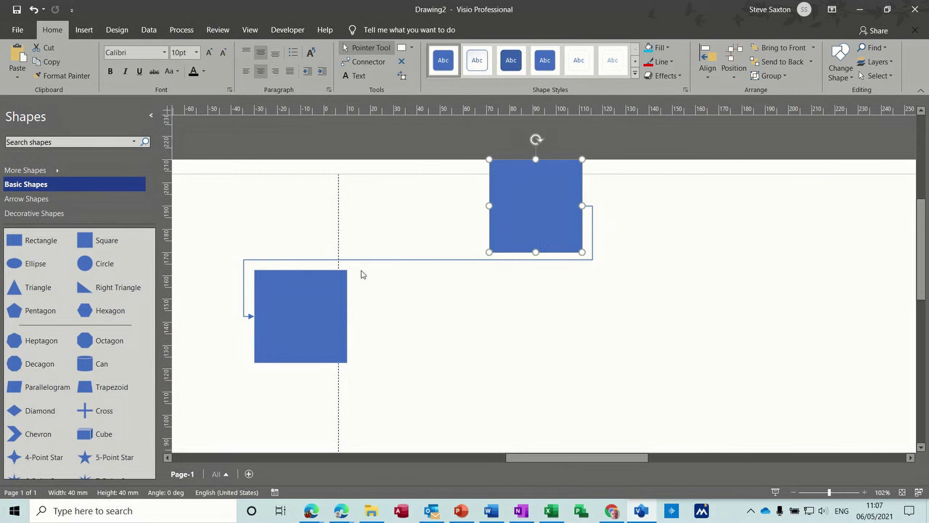
pyautogui.click(363, 62)
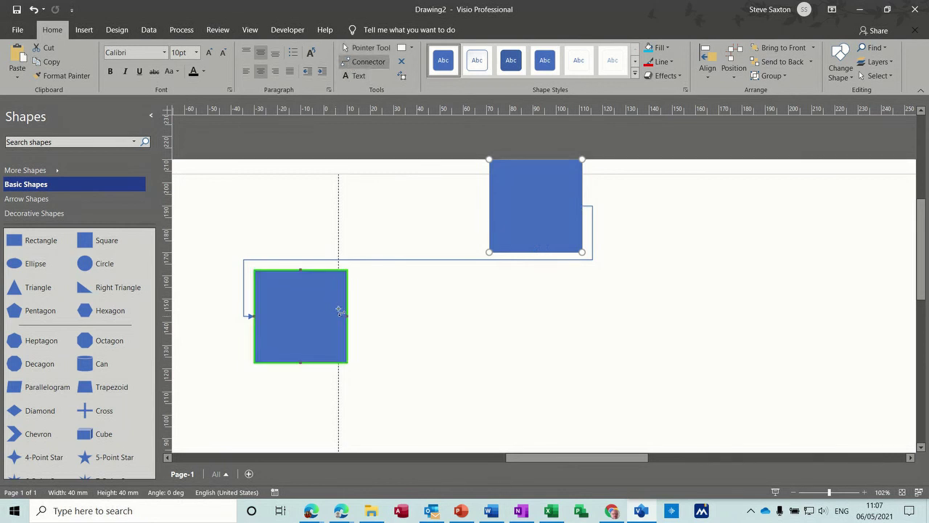
pyautogui.moveTo(349, 318); pyautogui.dragTo(536, 252)
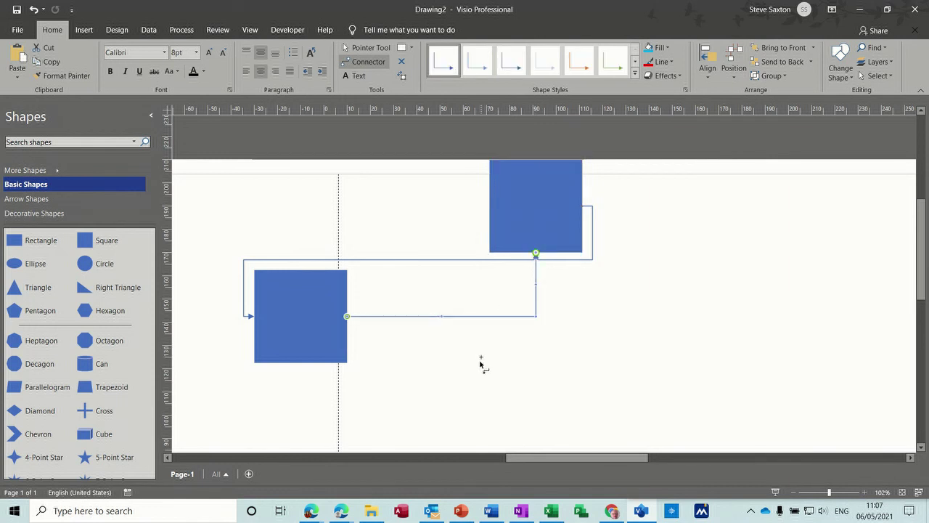
# Step: Return to the Pointer tool and move the upper square down level with the left one, about 32 mm from it
pyautogui.click(360, 47)
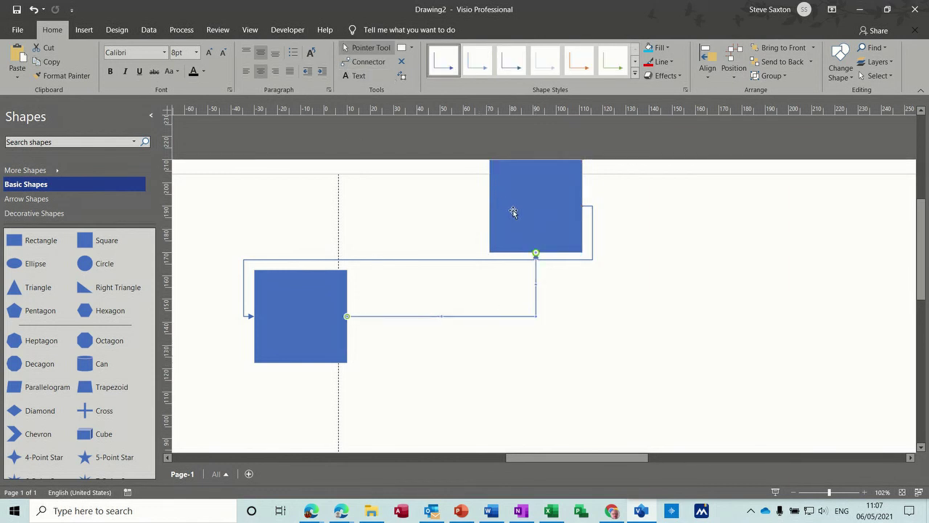
pyautogui.moveTo(520, 213); pyautogui.dragTo(445, 325)
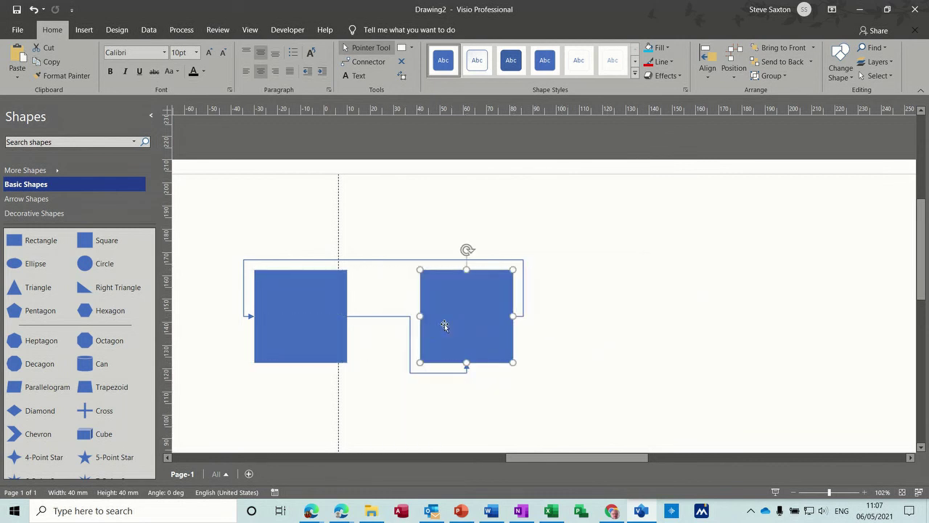